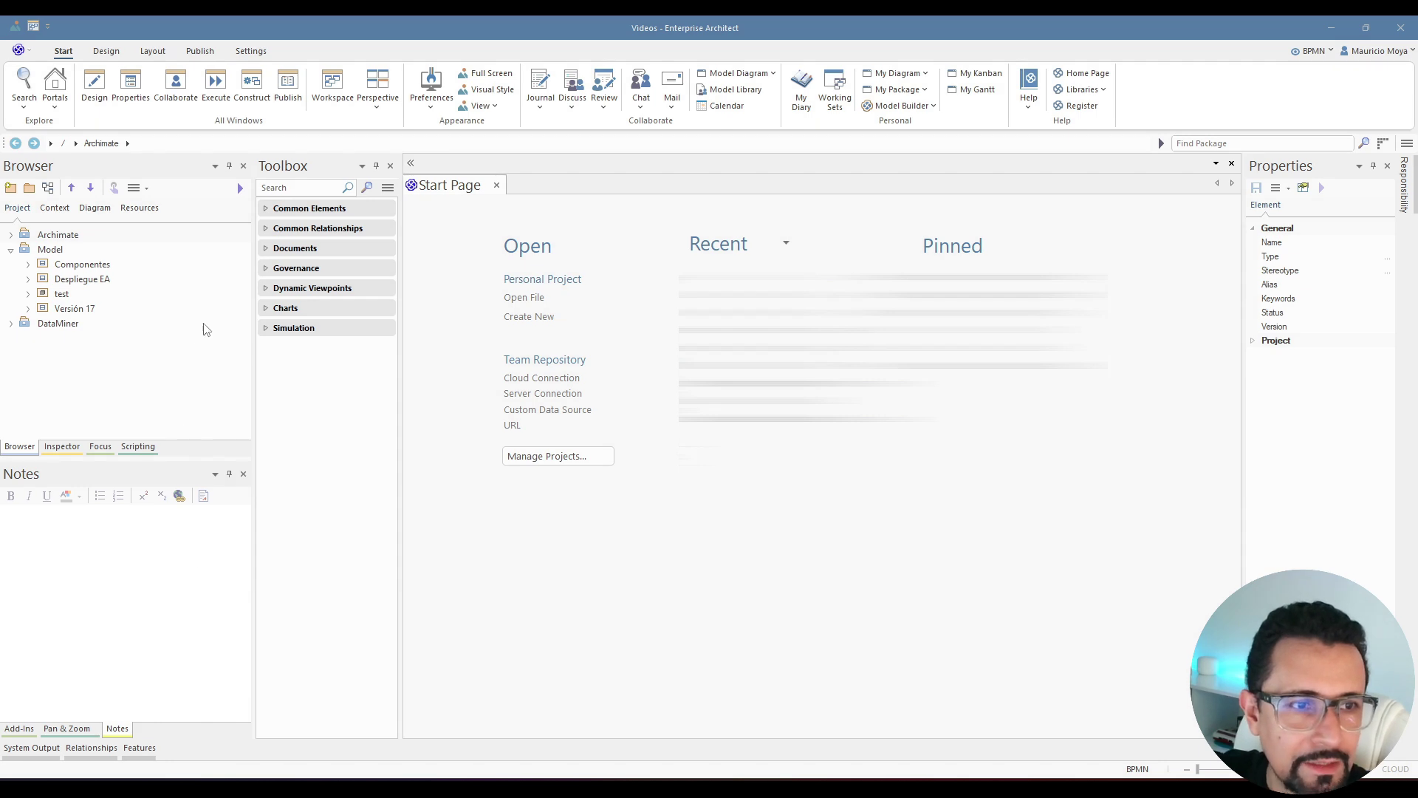
- Close the start page and add a view named "Clases y Tablas" under the Model root, with Create Diagram as initial content
left_click(497, 186)
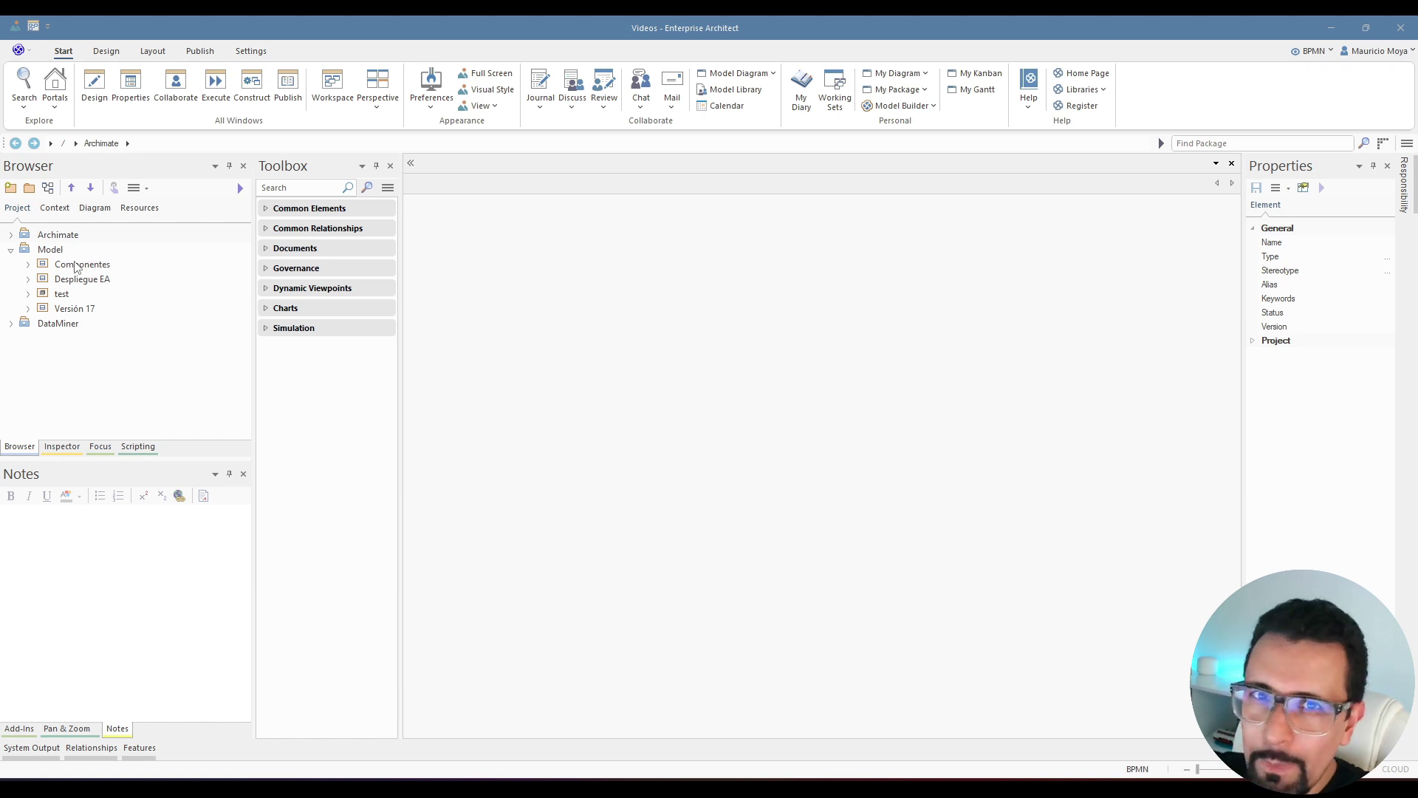
right_click(44, 251)
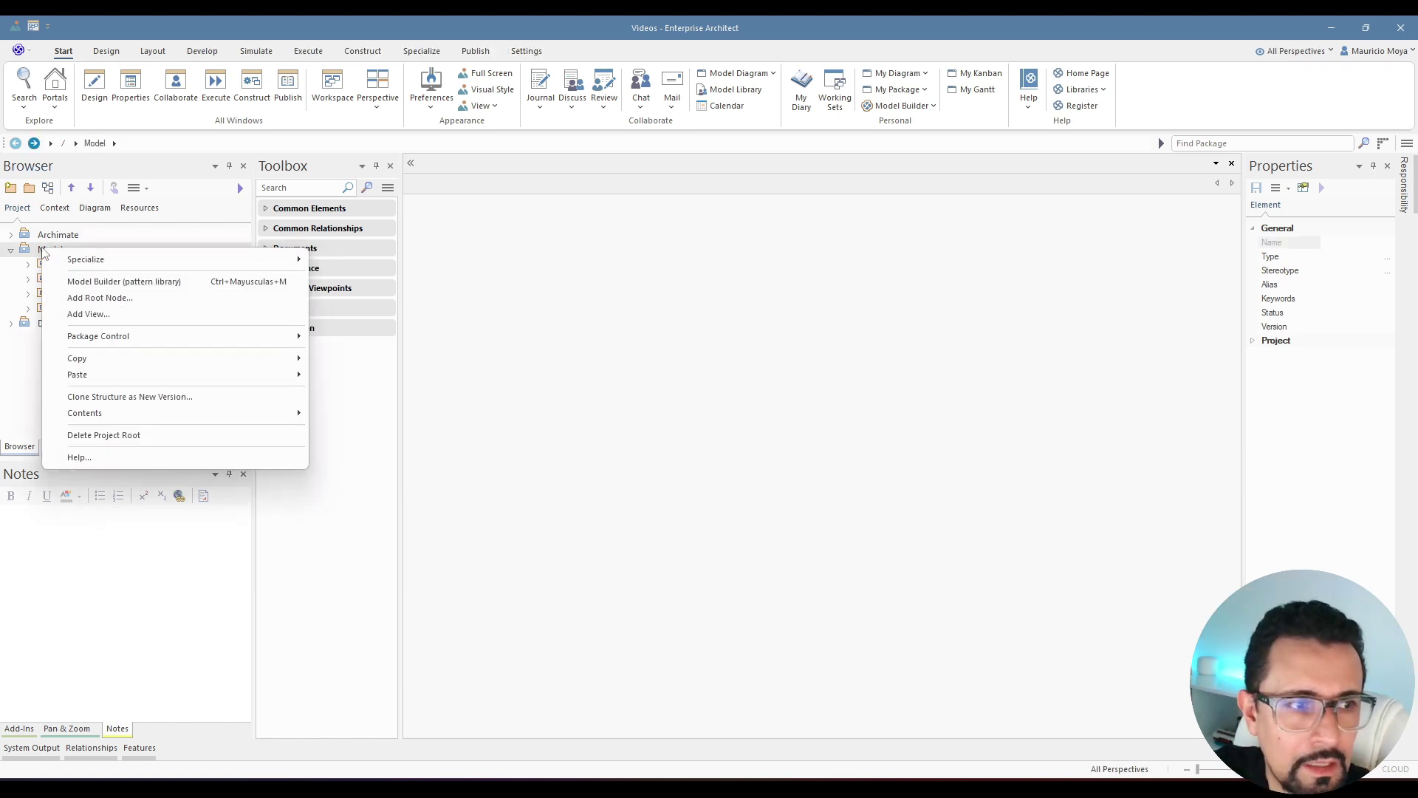
left_click(111, 315)
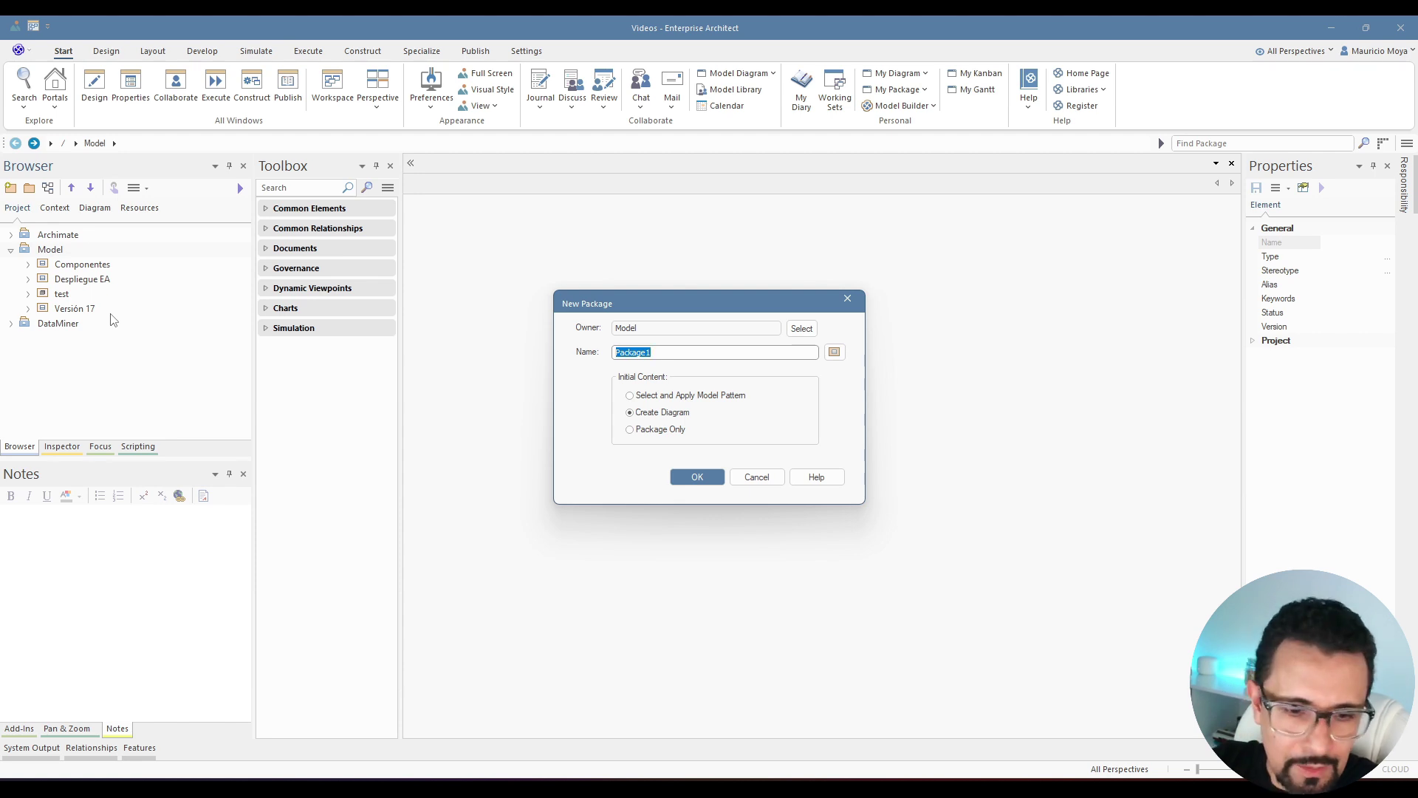
type("Cla")
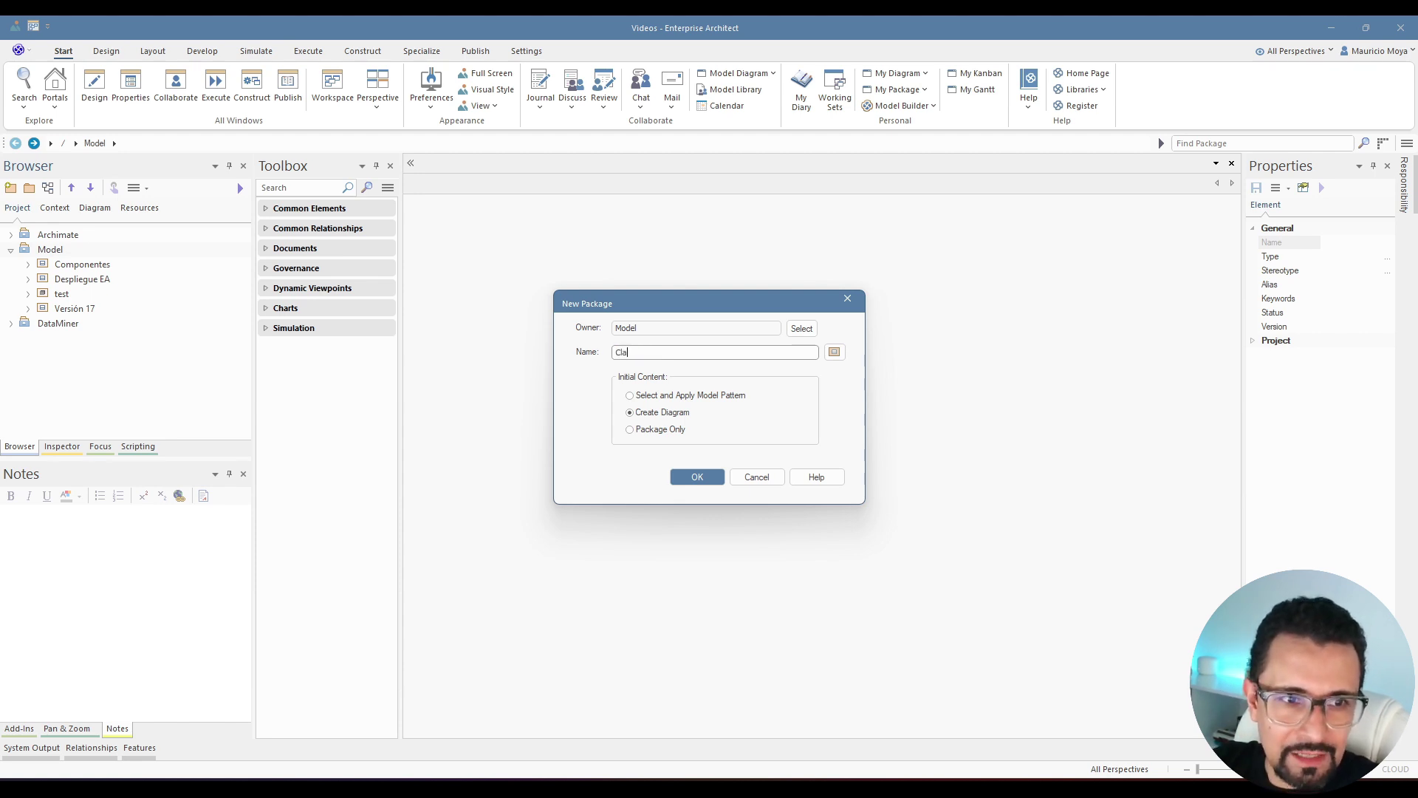
type("ses y Tablas")
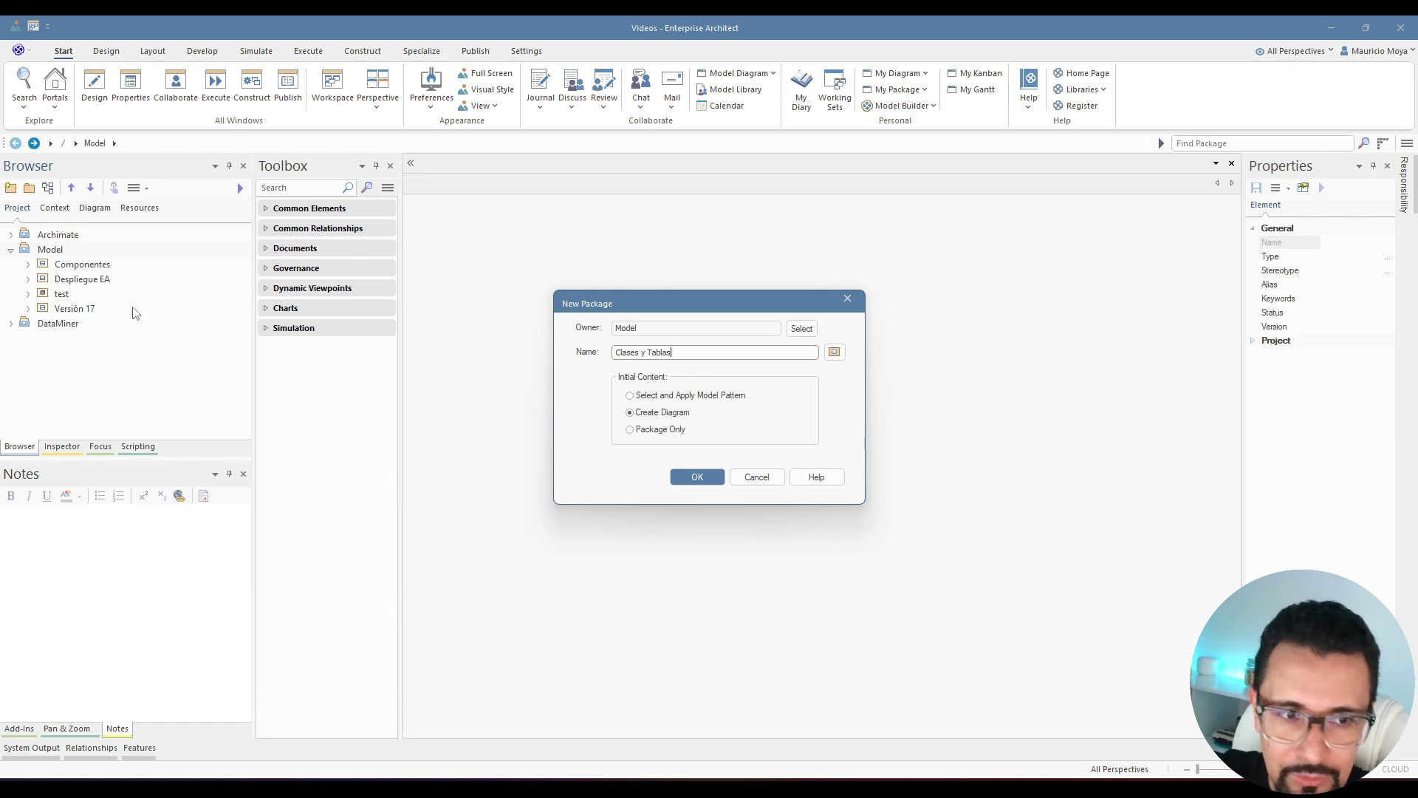
left_click(697, 476)
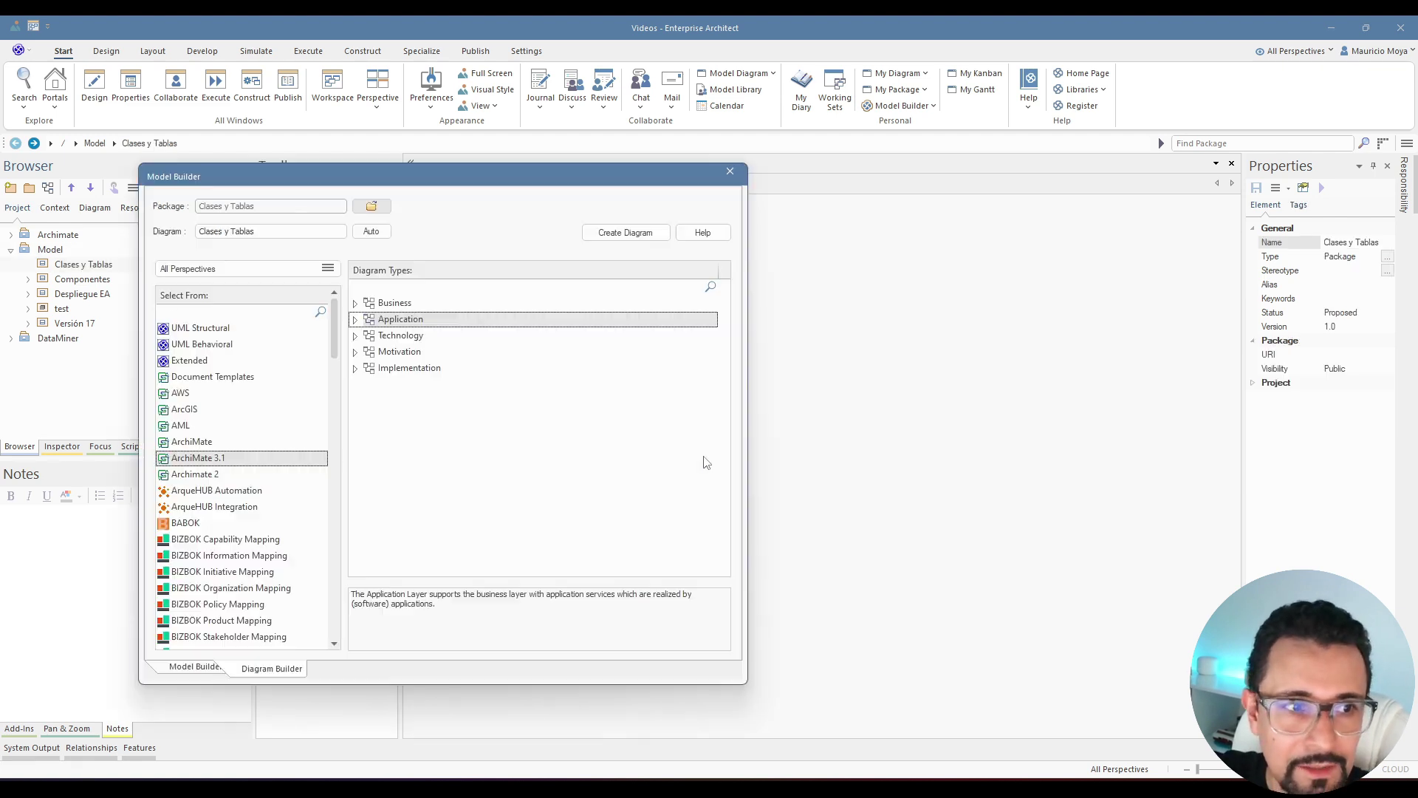
- Create a UML Structural Class diagram for the Clases y Tablas package
left_click(206, 334)
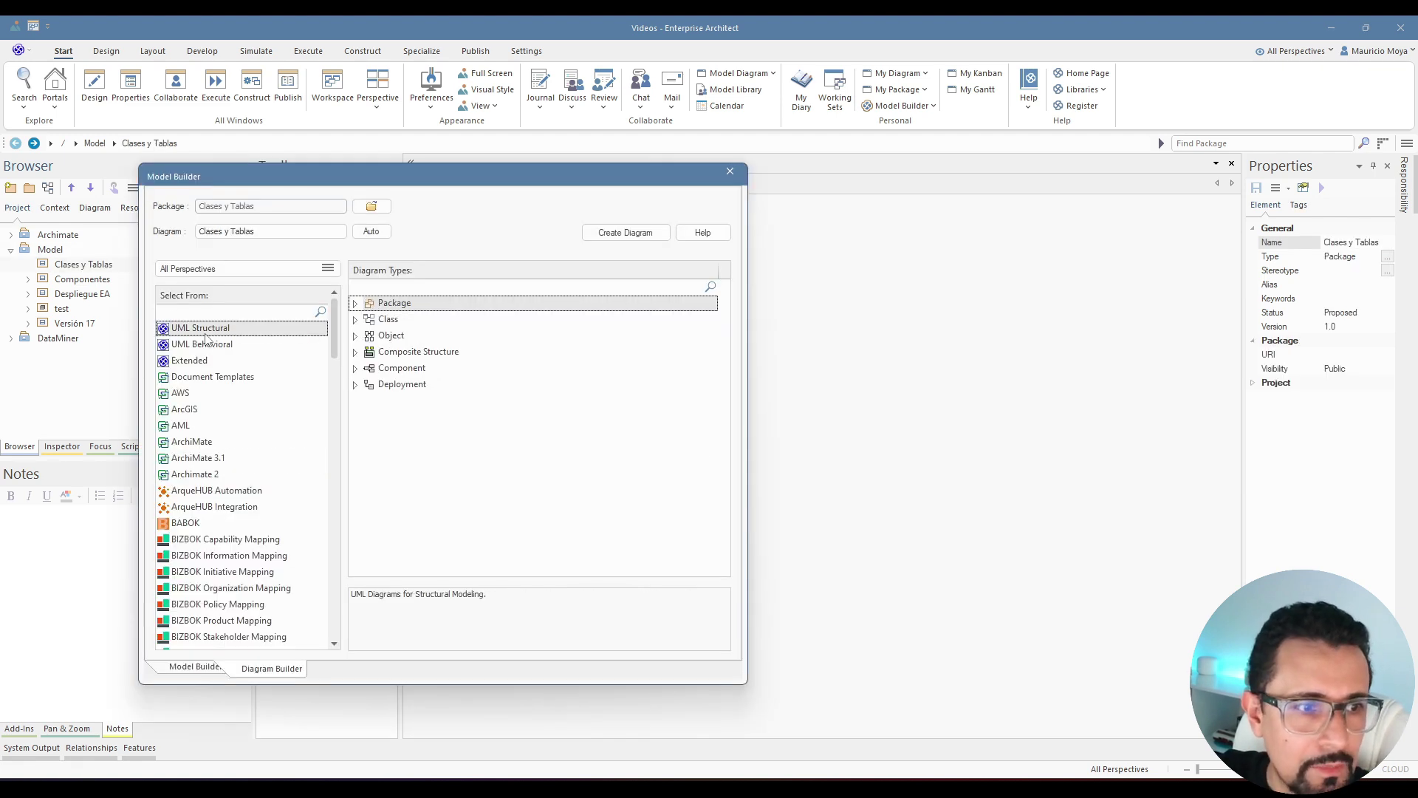
left_click(389, 322)
left_click(632, 235)
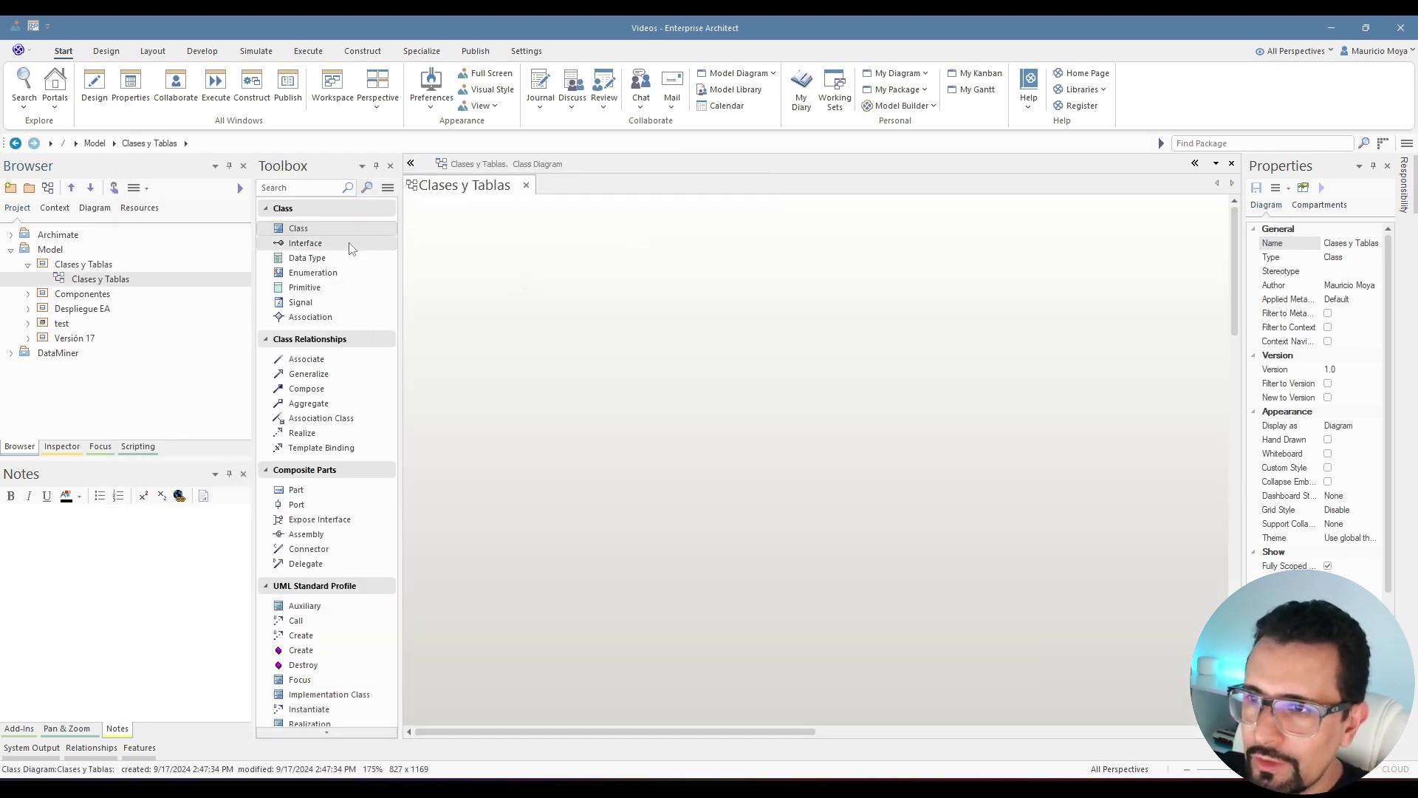
- Place a class in the upper part of the diagram and name it MyClass
left_click(333, 233)
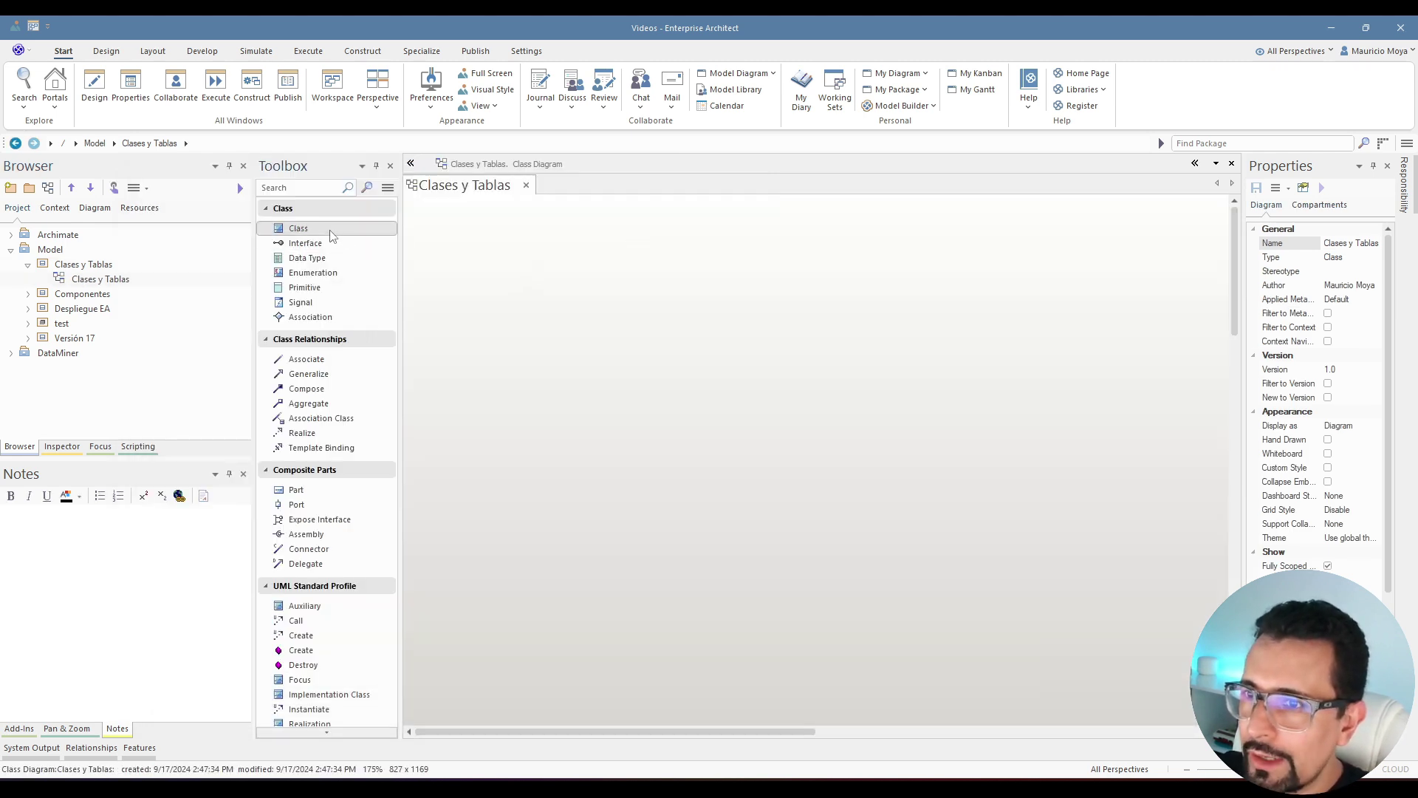
left_click(498, 313)
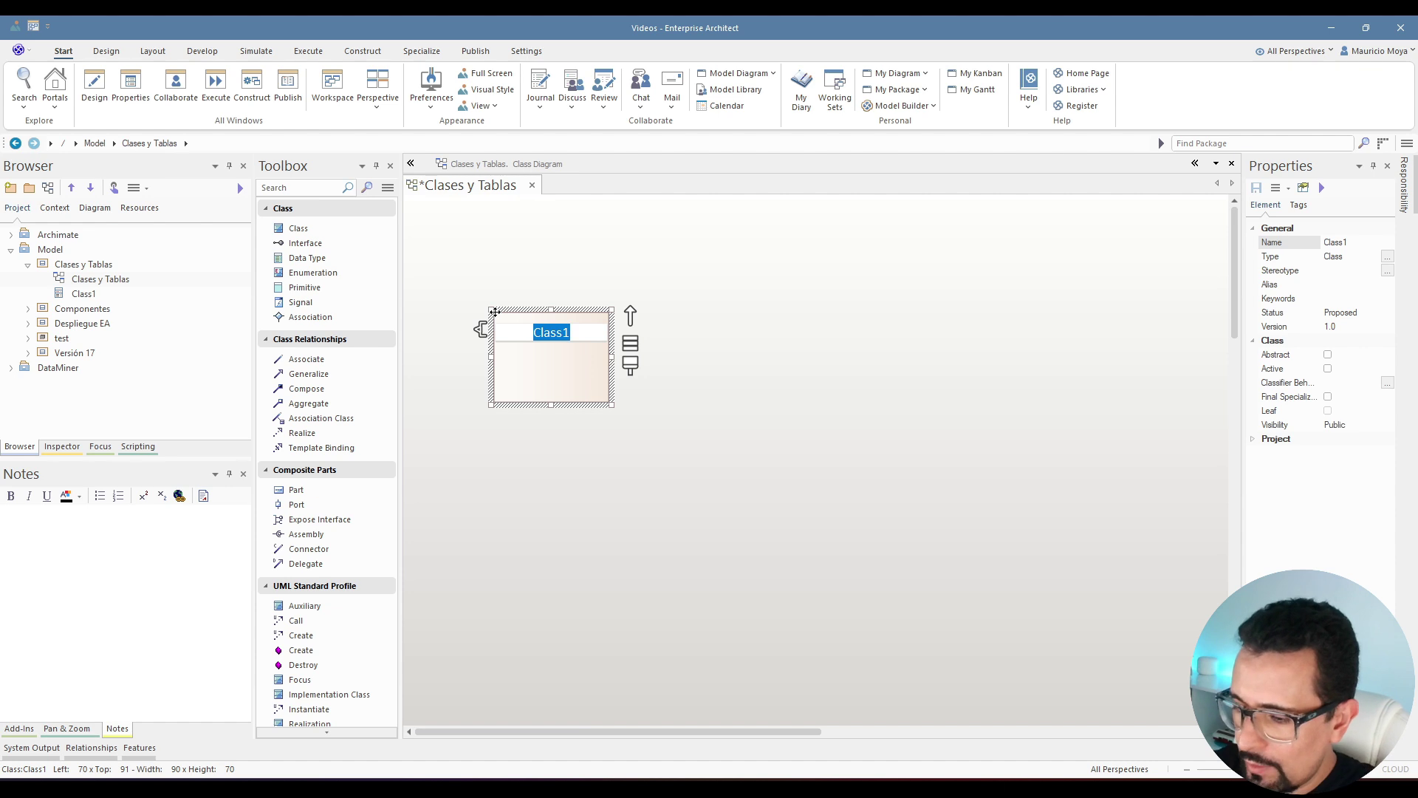
type("MyClass")
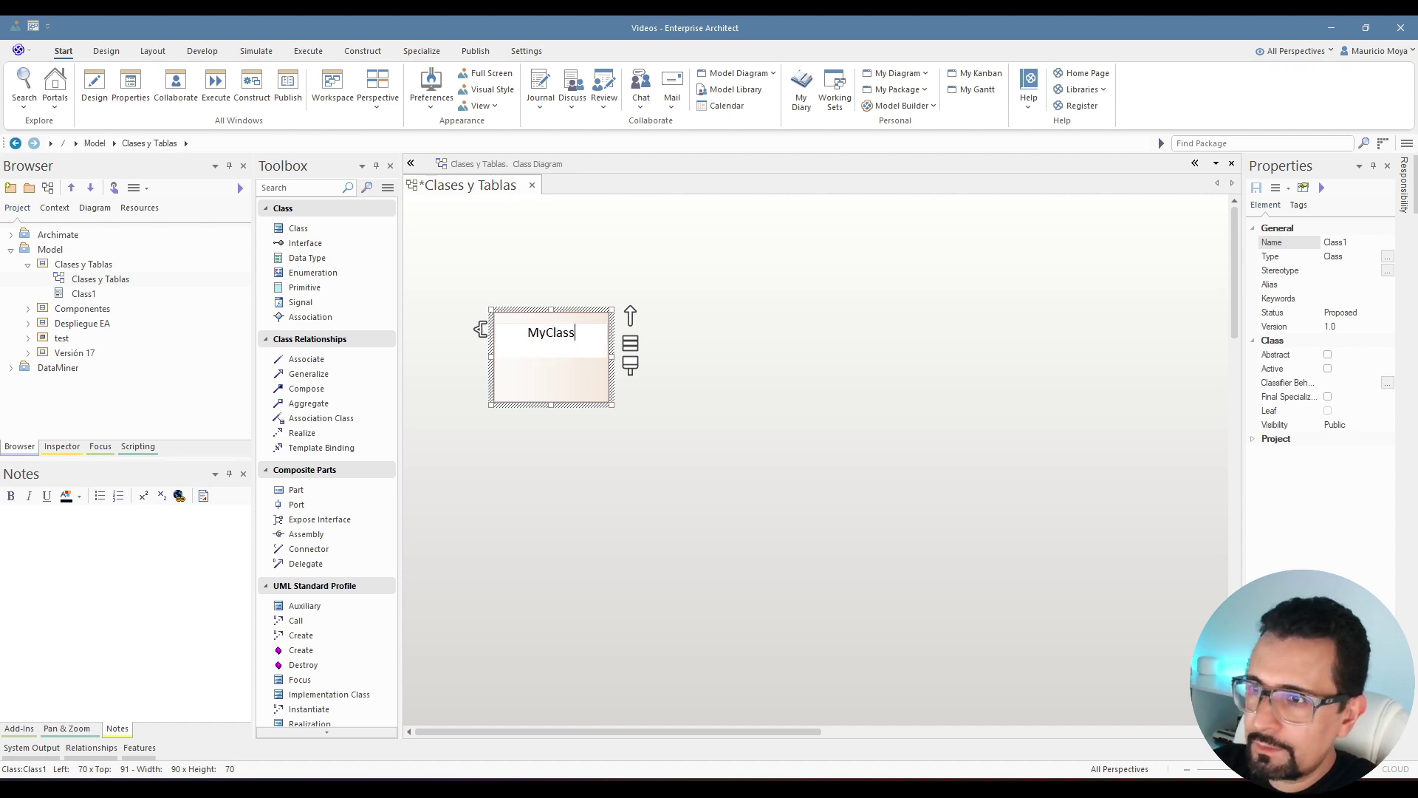
key("Return")
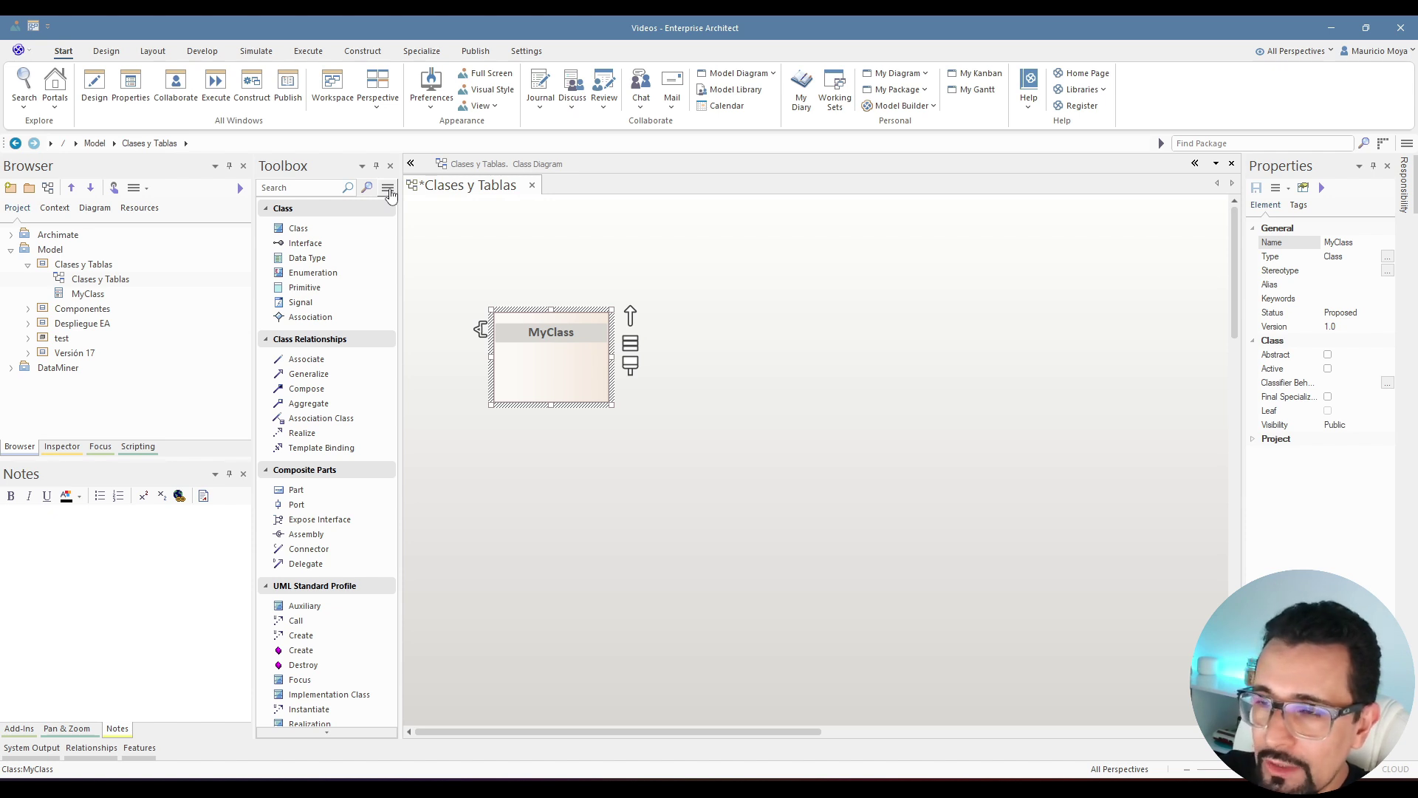
- Switch the toolbox to the DatabaseEngineering element set
left_click(388, 189)
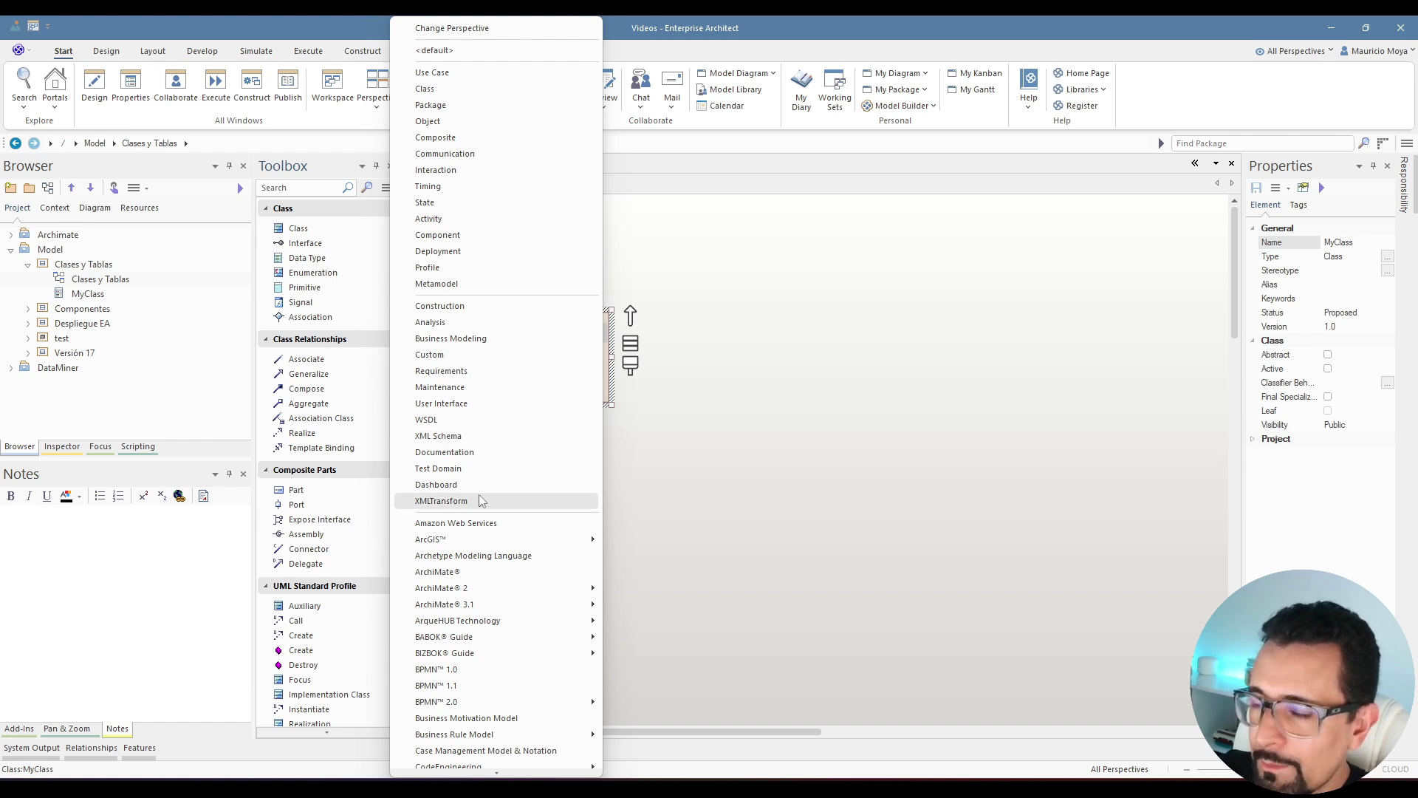
scroll(449, 490, "down", 5)
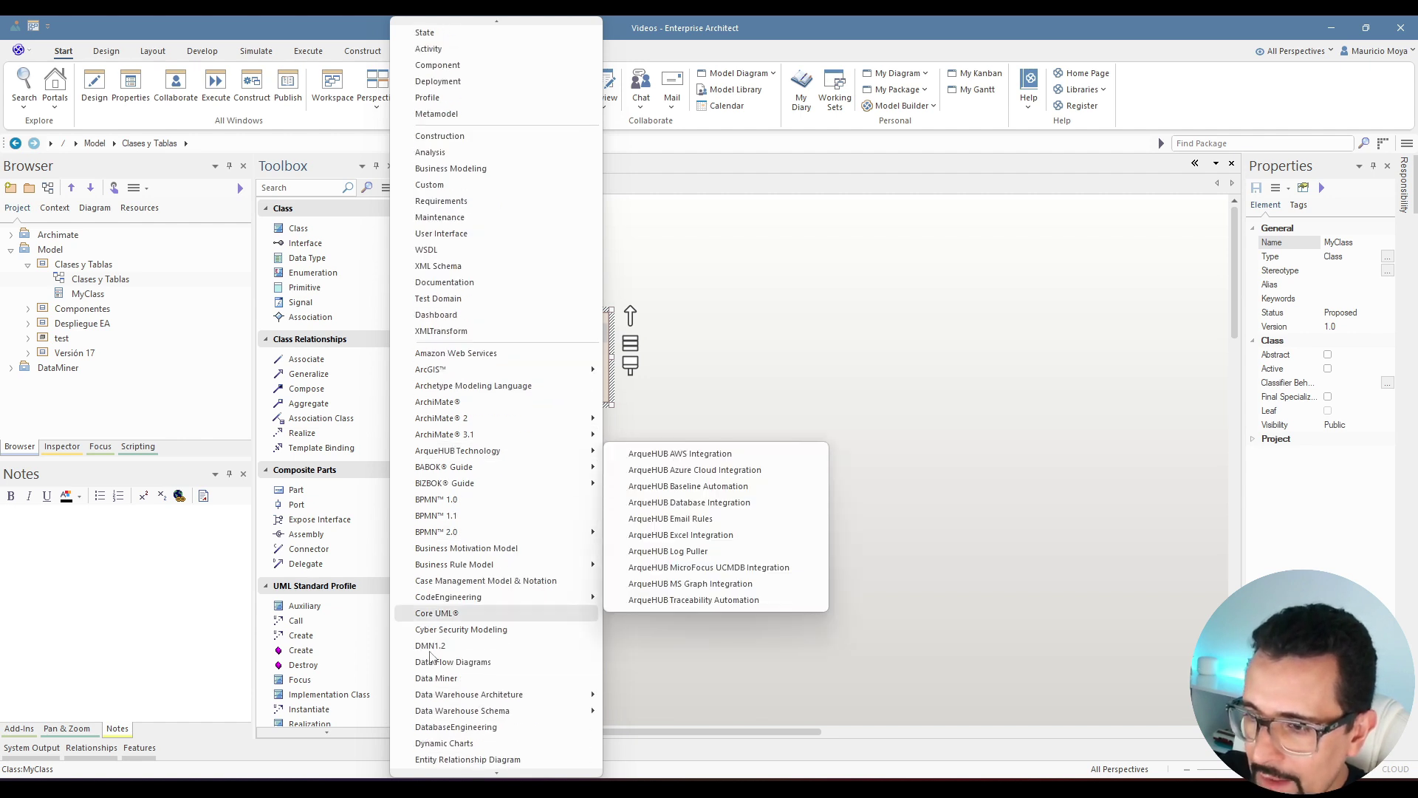
scroll(477, 726, "down", 3)
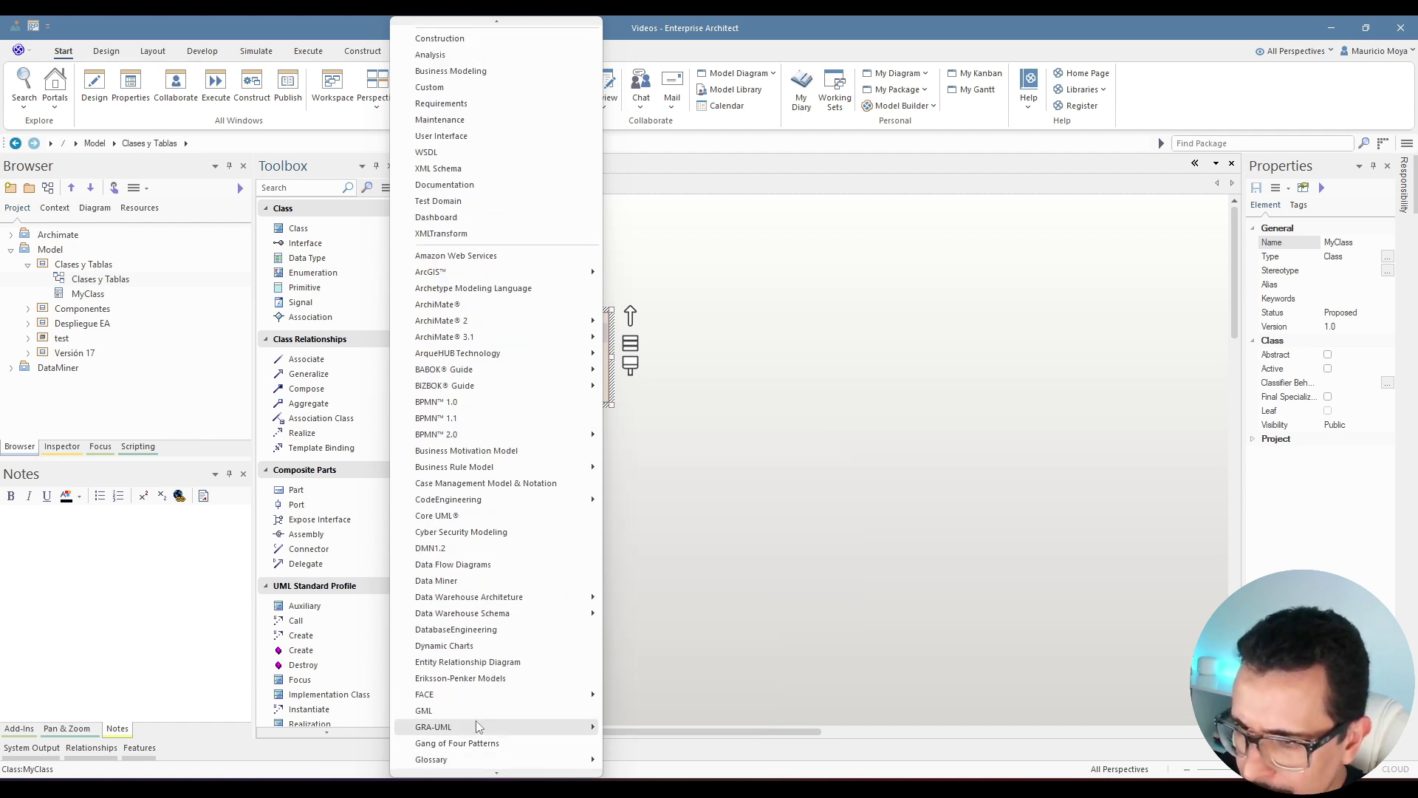
left_click(454, 628)
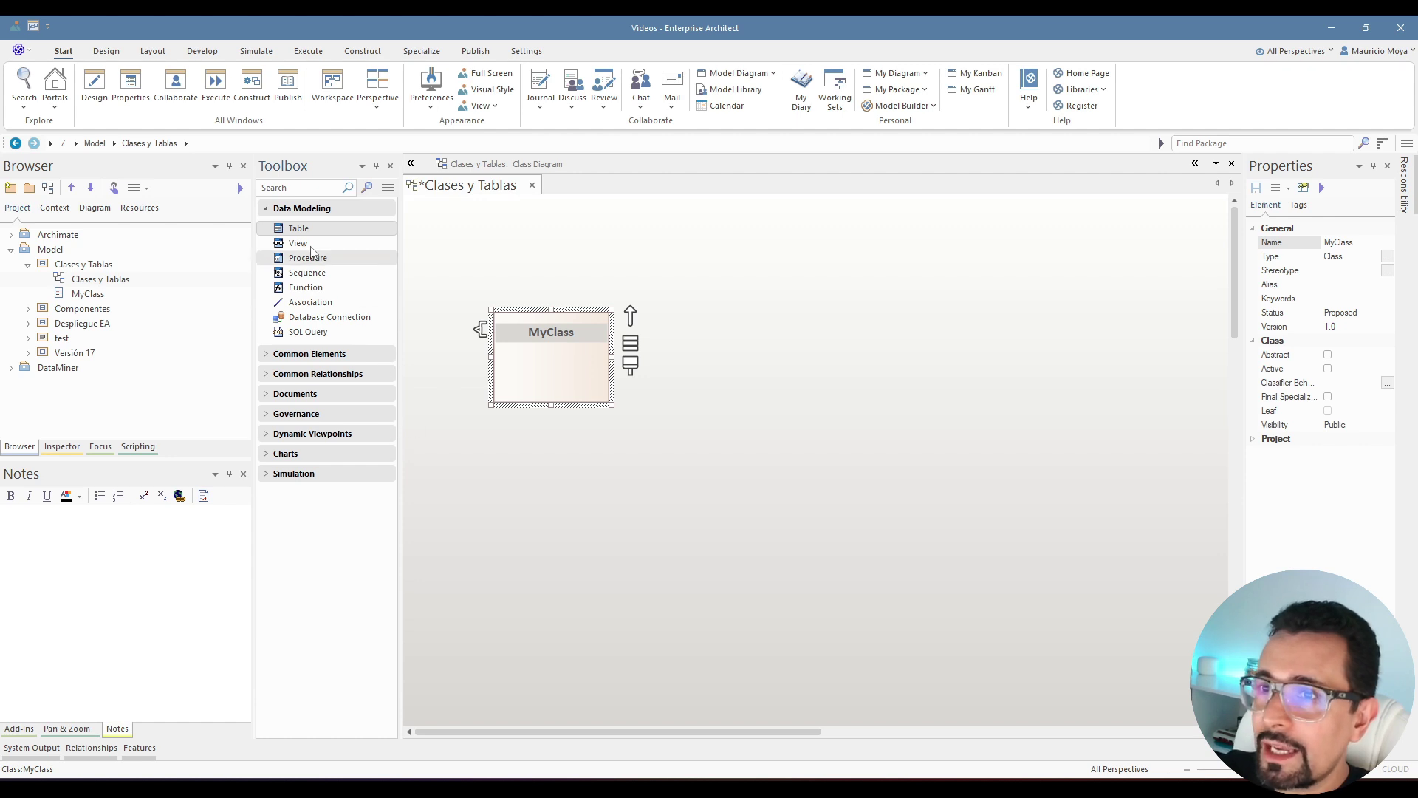
- Place a table to the right of MyClass on the diagram and name it MyTable
left_click(299, 230)
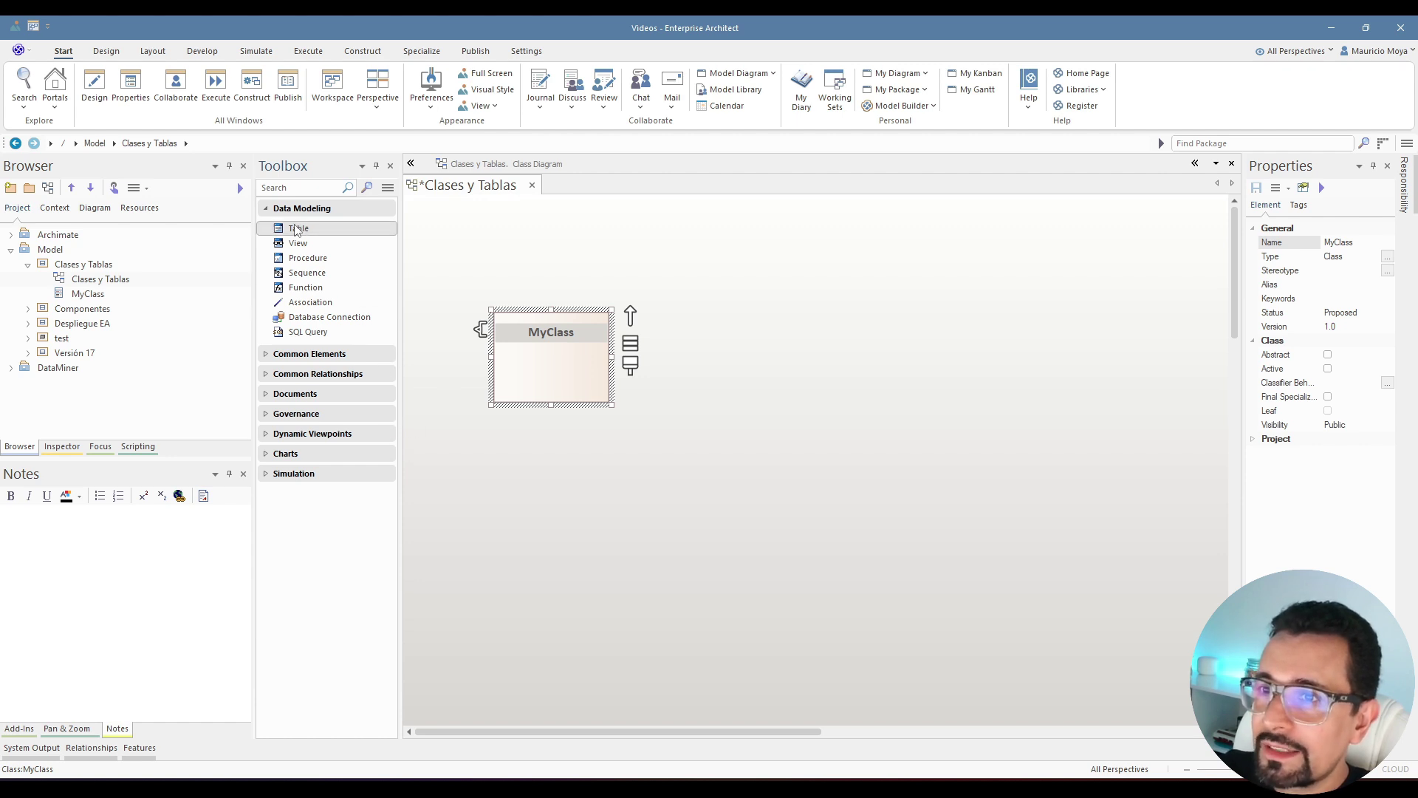
left_click(705, 316)
type("My")
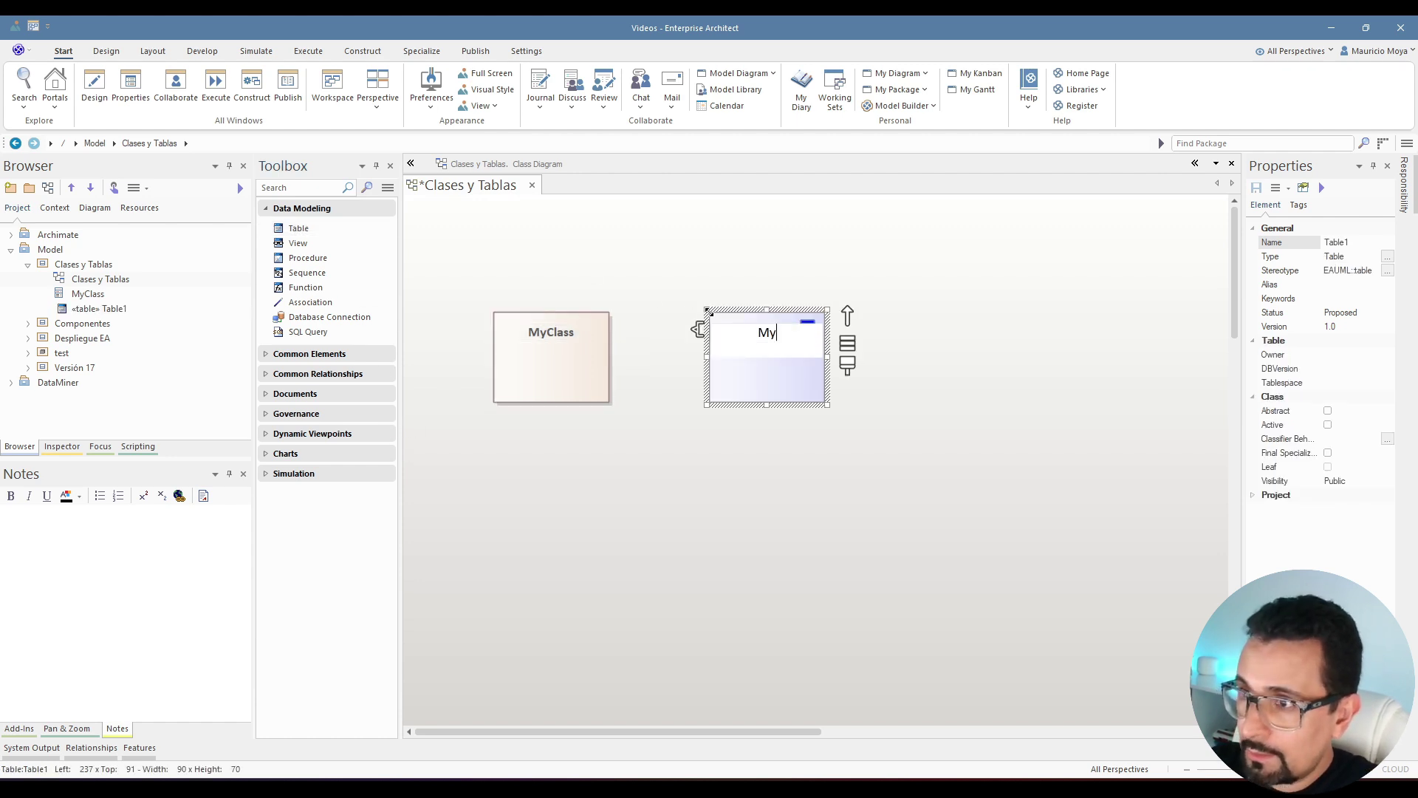
type("Table")
key("Return")
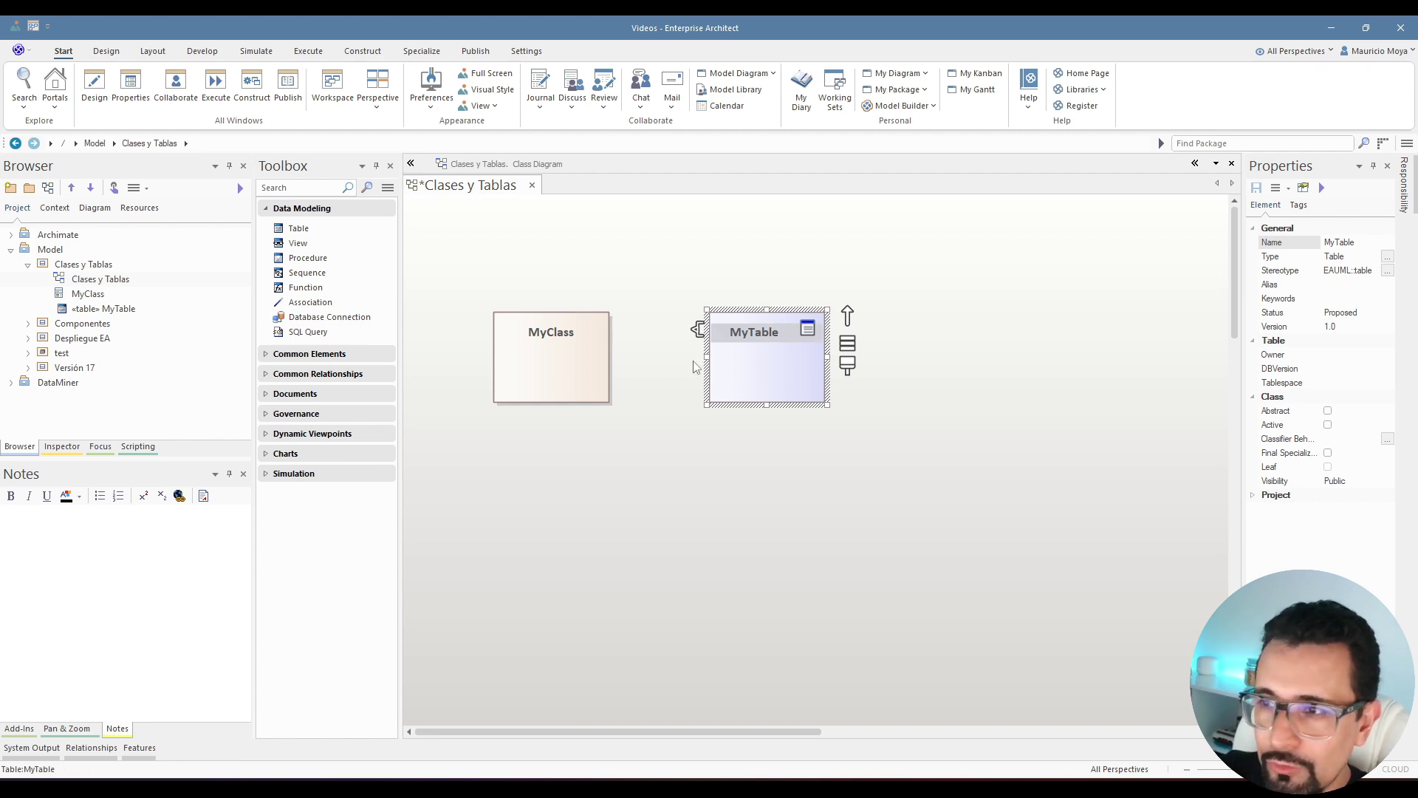
- Widen the Properties window and set the programming language of MyClass to C#
left_click(574, 356)
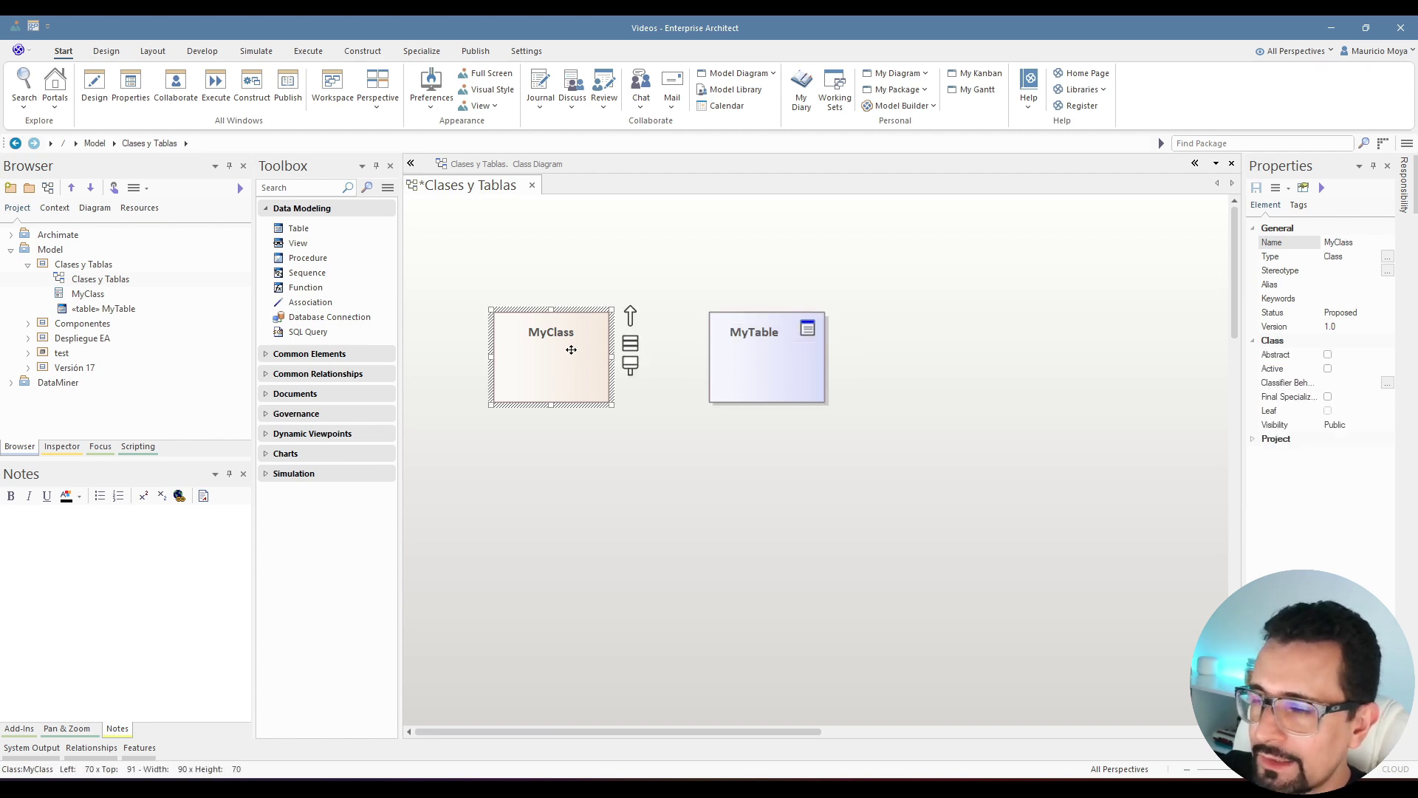
left_click_drag(1244, 387, 1108, 388)
left_click(1116, 440)
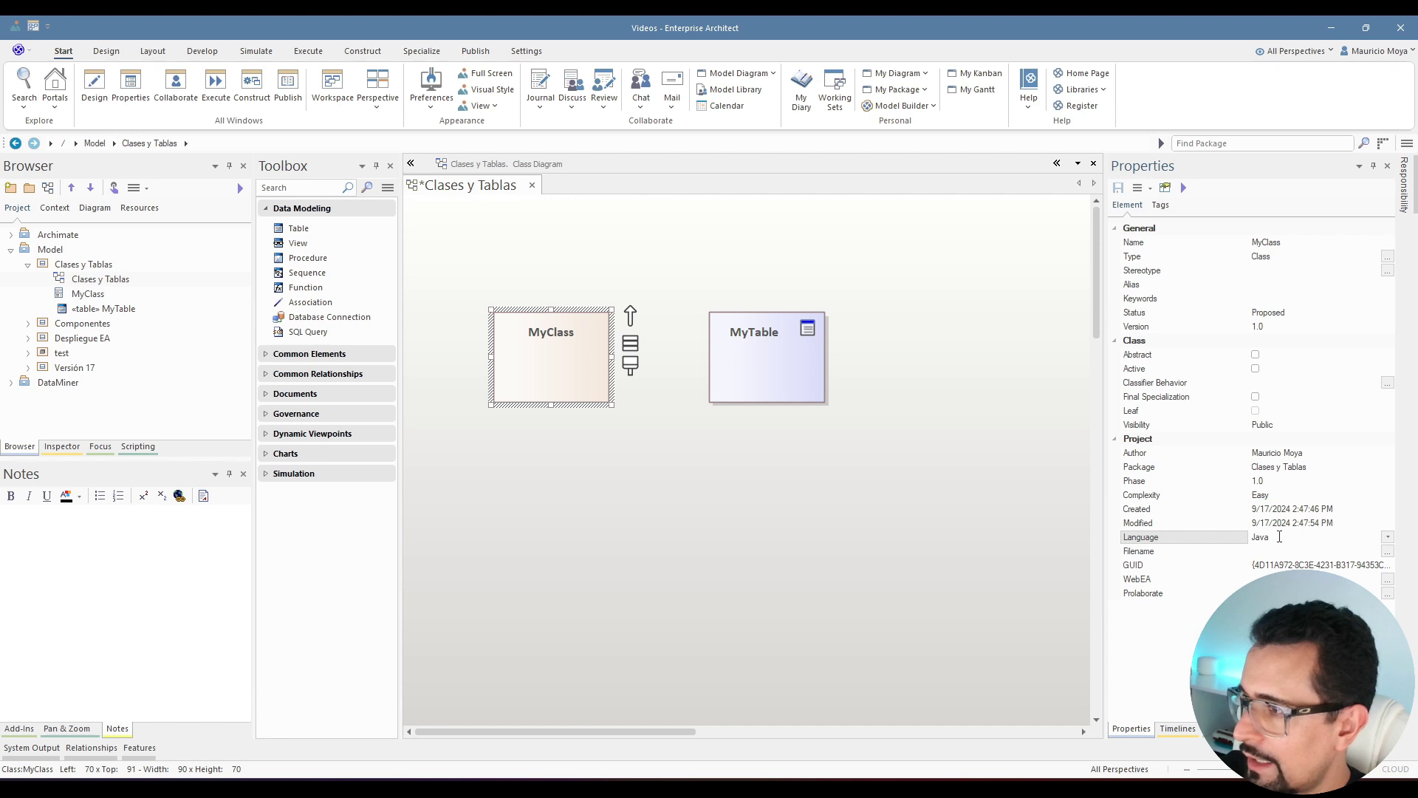
left_click(1387, 539)
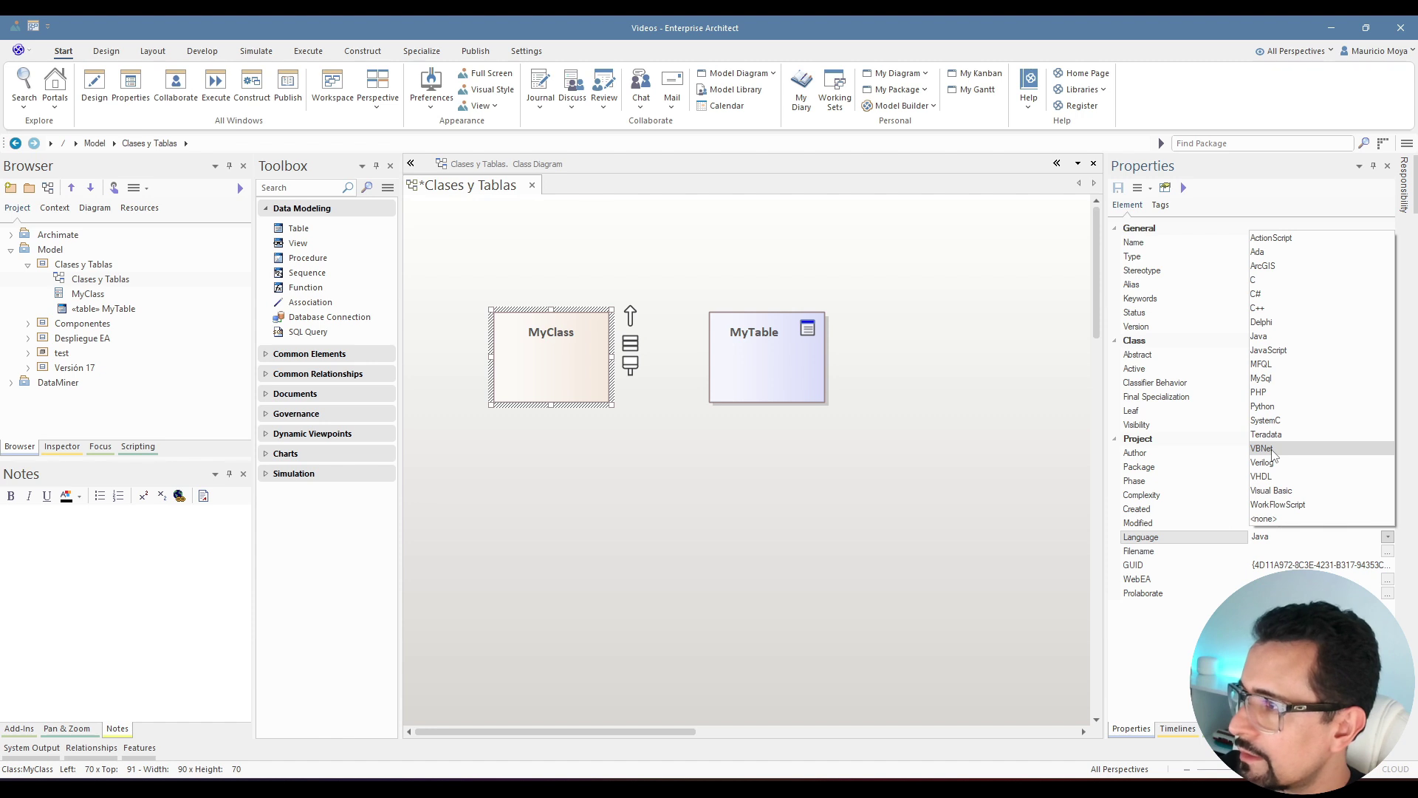
left_click(1270, 295)
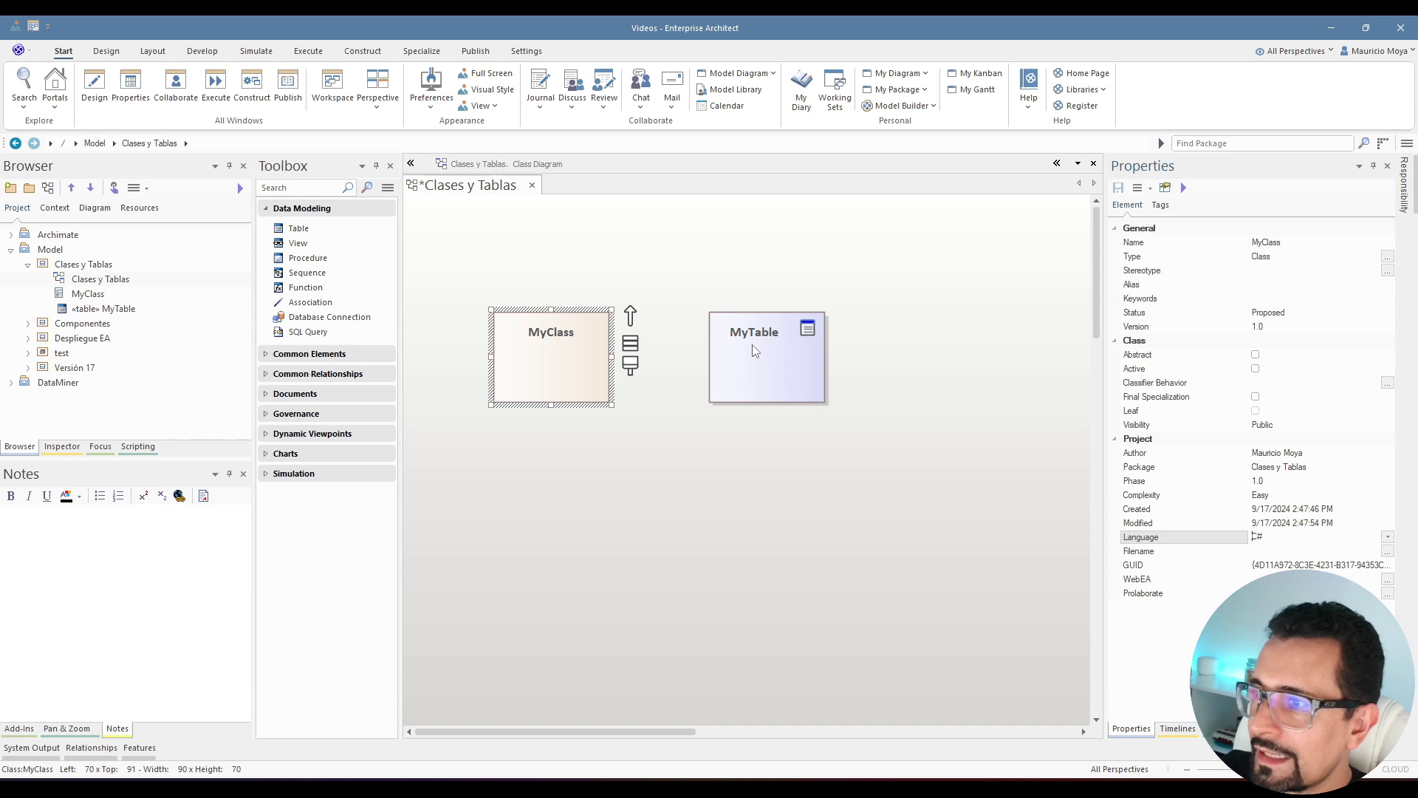
- Set the database of MyTable to Oracle, widening the Properties window for the edit and narrowing it again
left_click(751, 347)
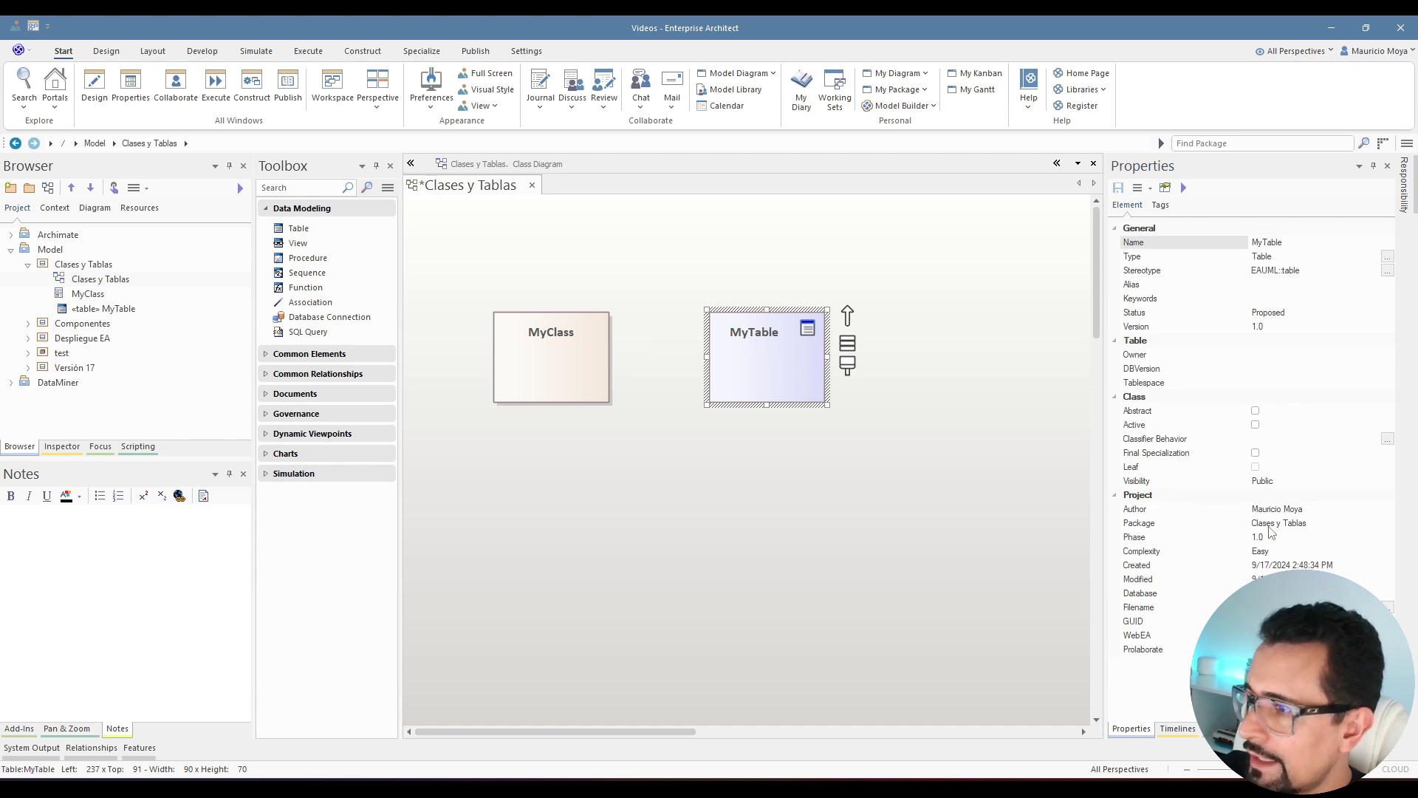
left_click_drag(1104, 439, 964, 436)
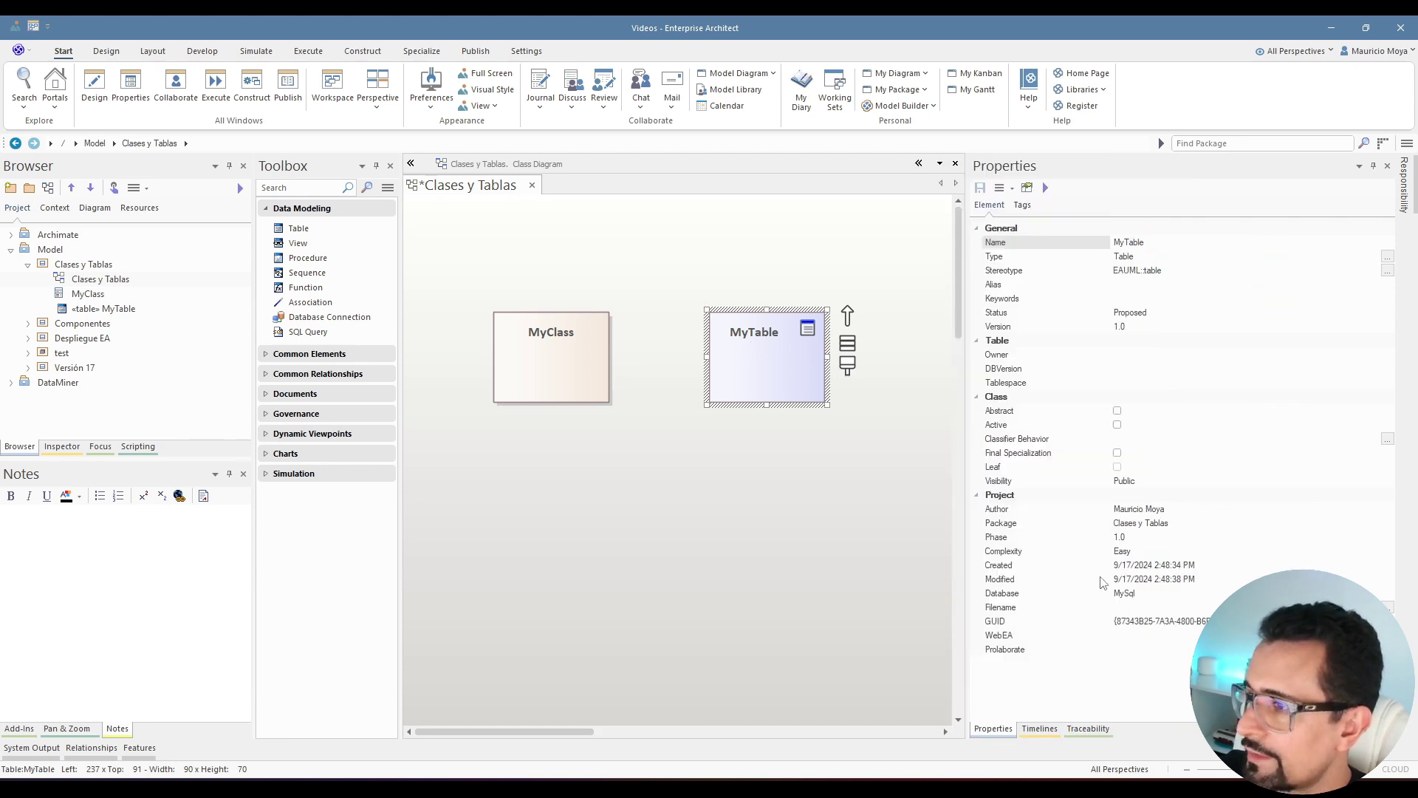
left_click(1127, 595)
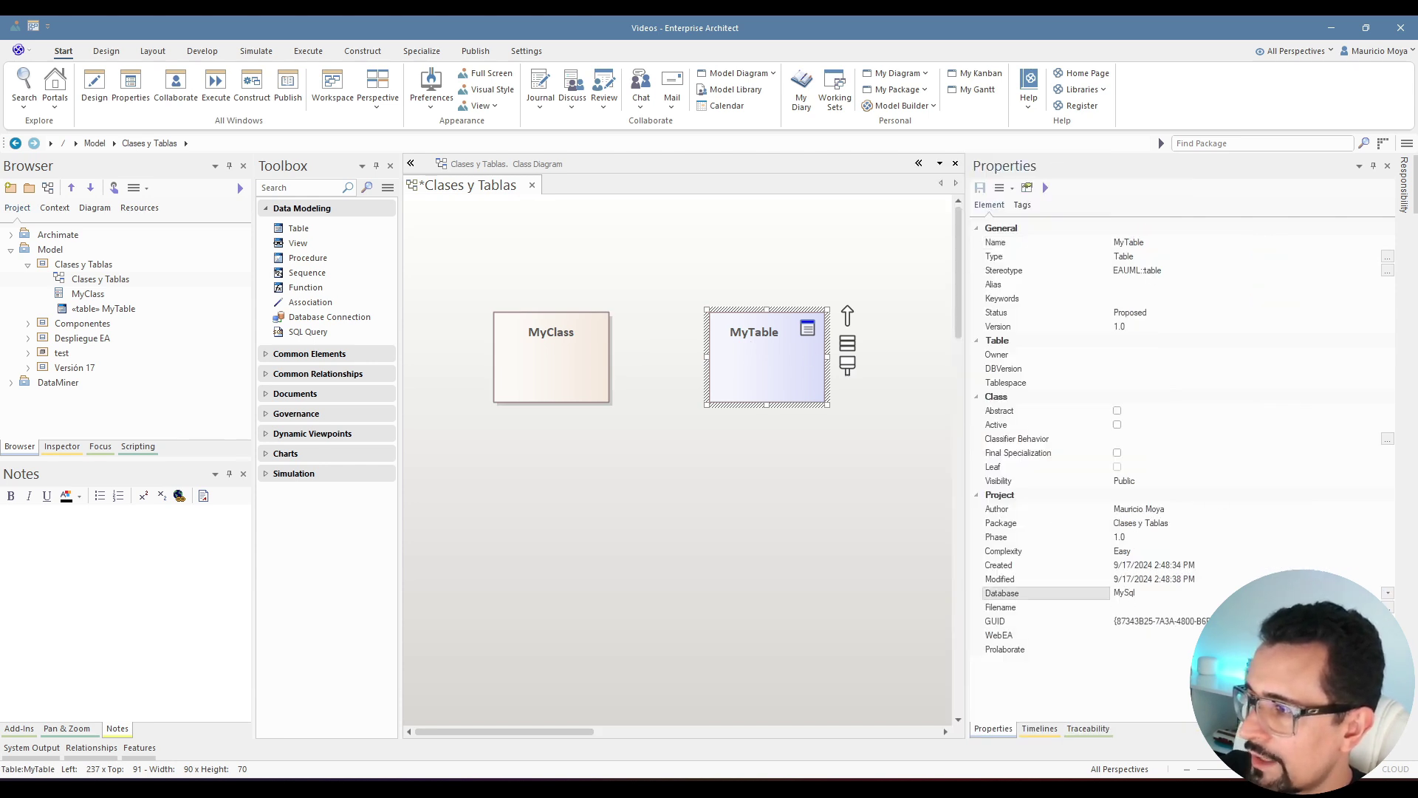
left_click(1388, 594)
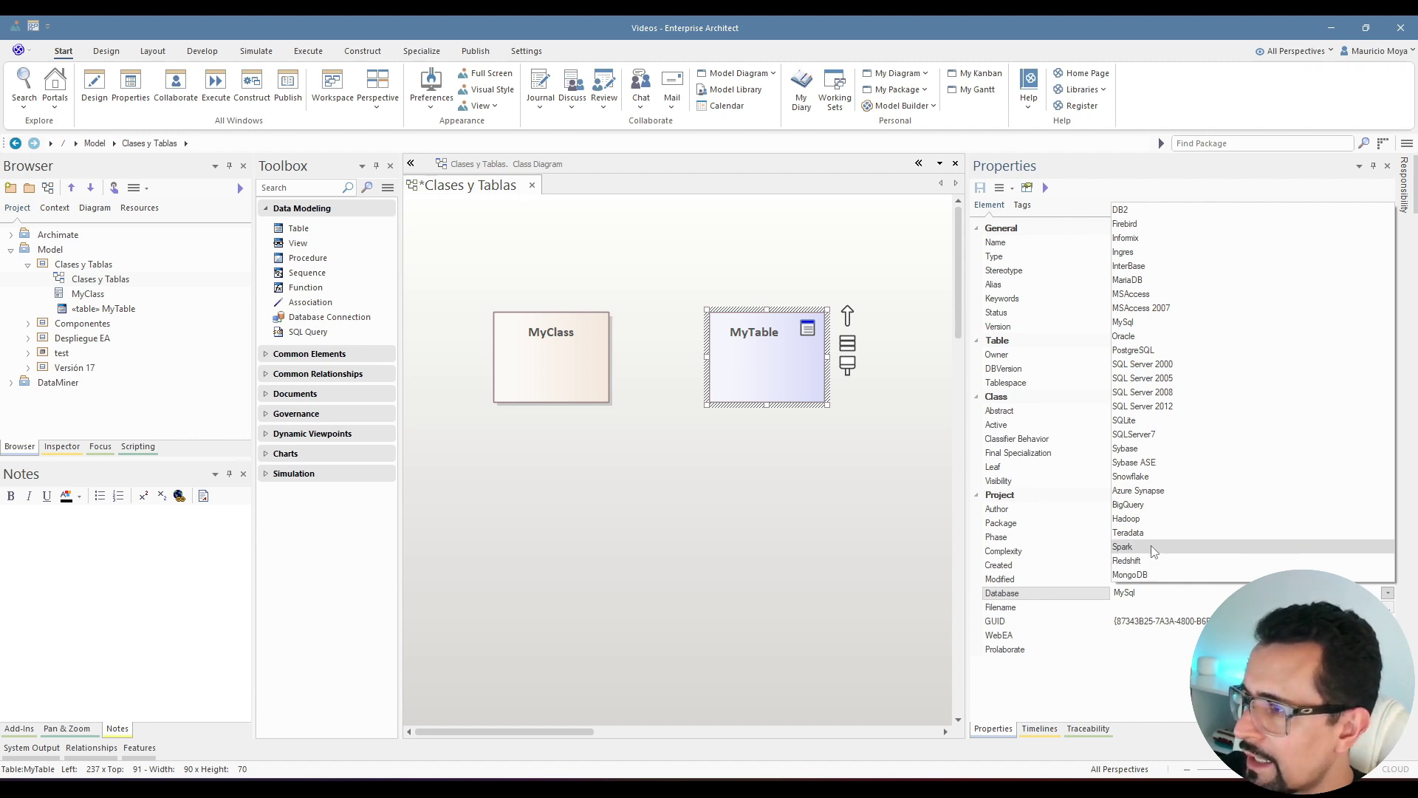
left_click(1153, 338)
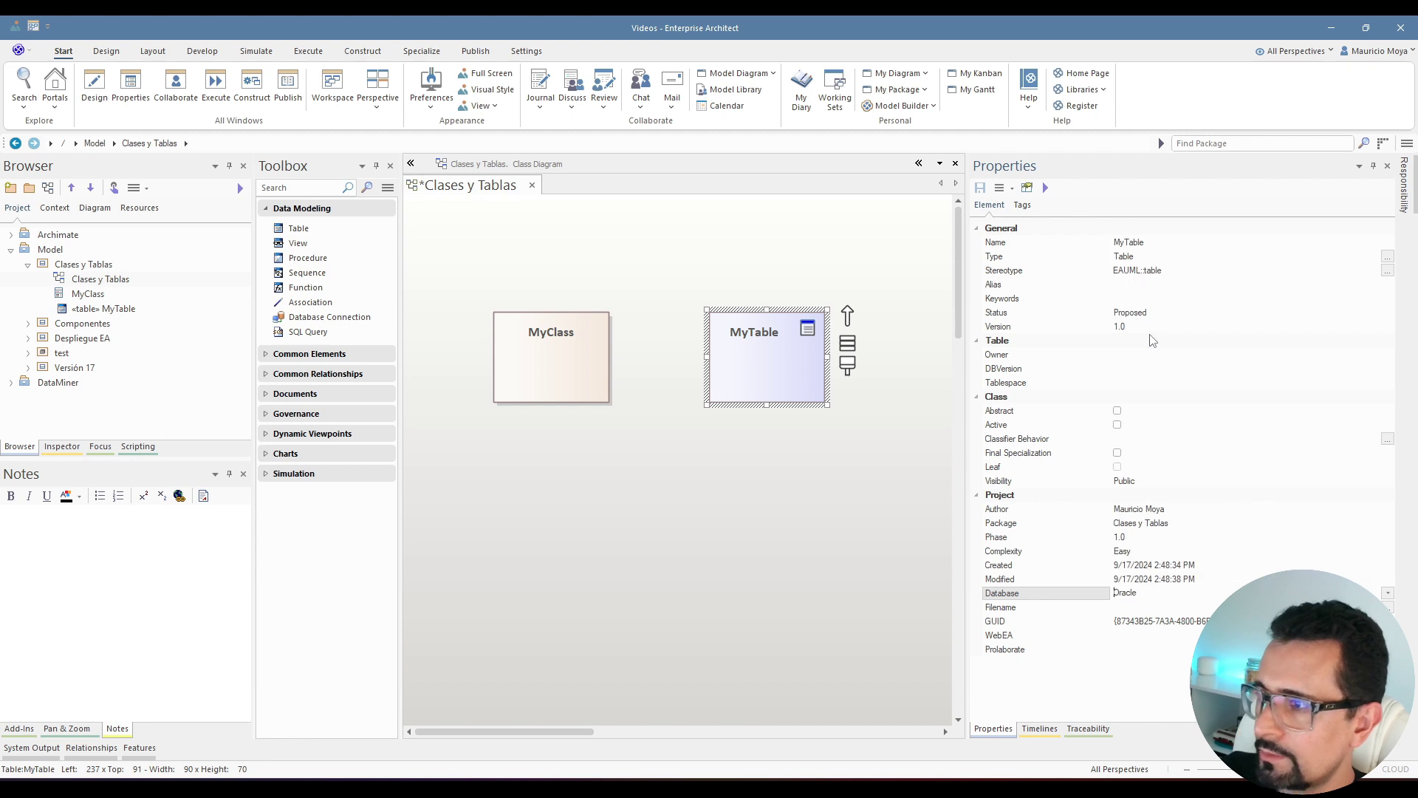
left_click_drag(968, 355, 1128, 362)
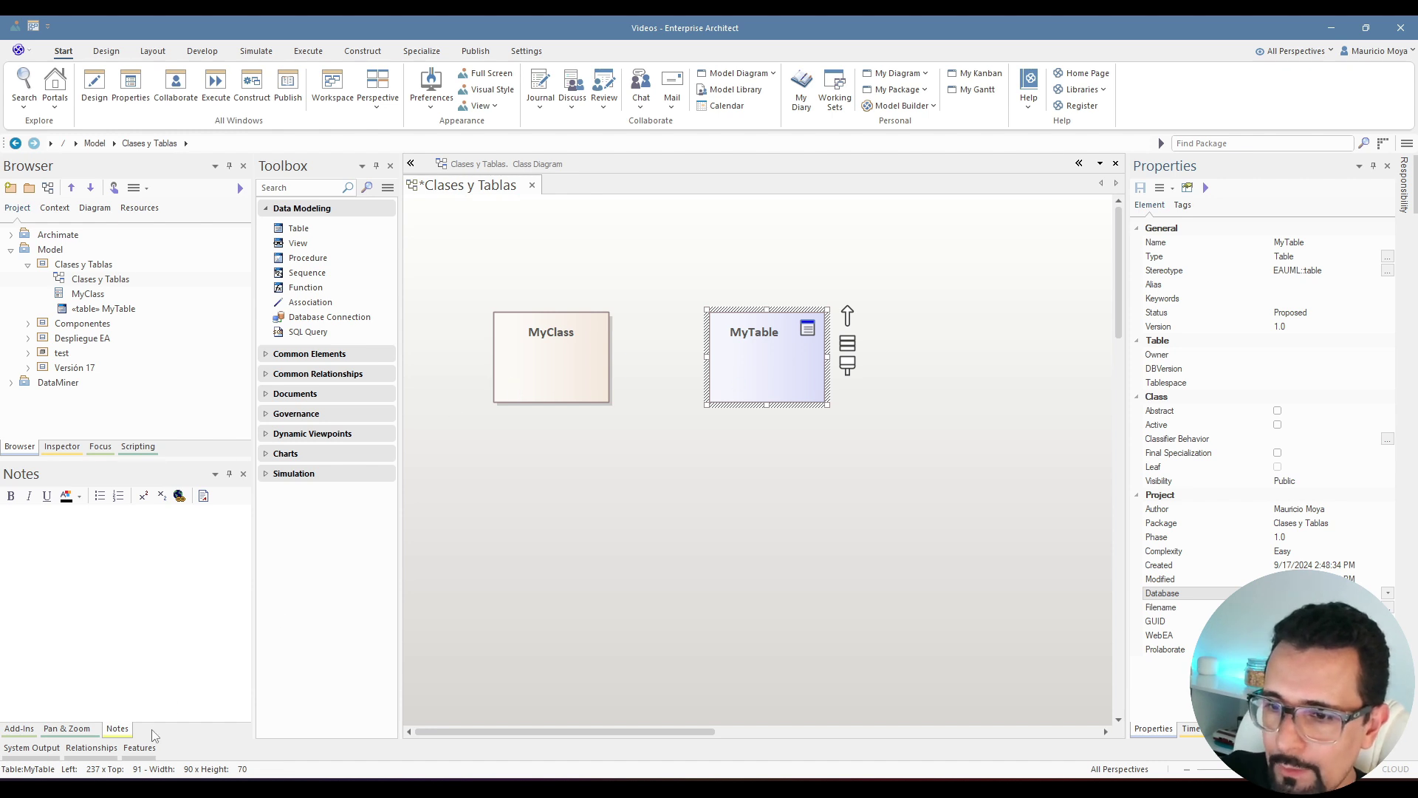
- Keep the Features window pinned open and add an attribute named atributo1 to MyClass
left_click(141, 748)
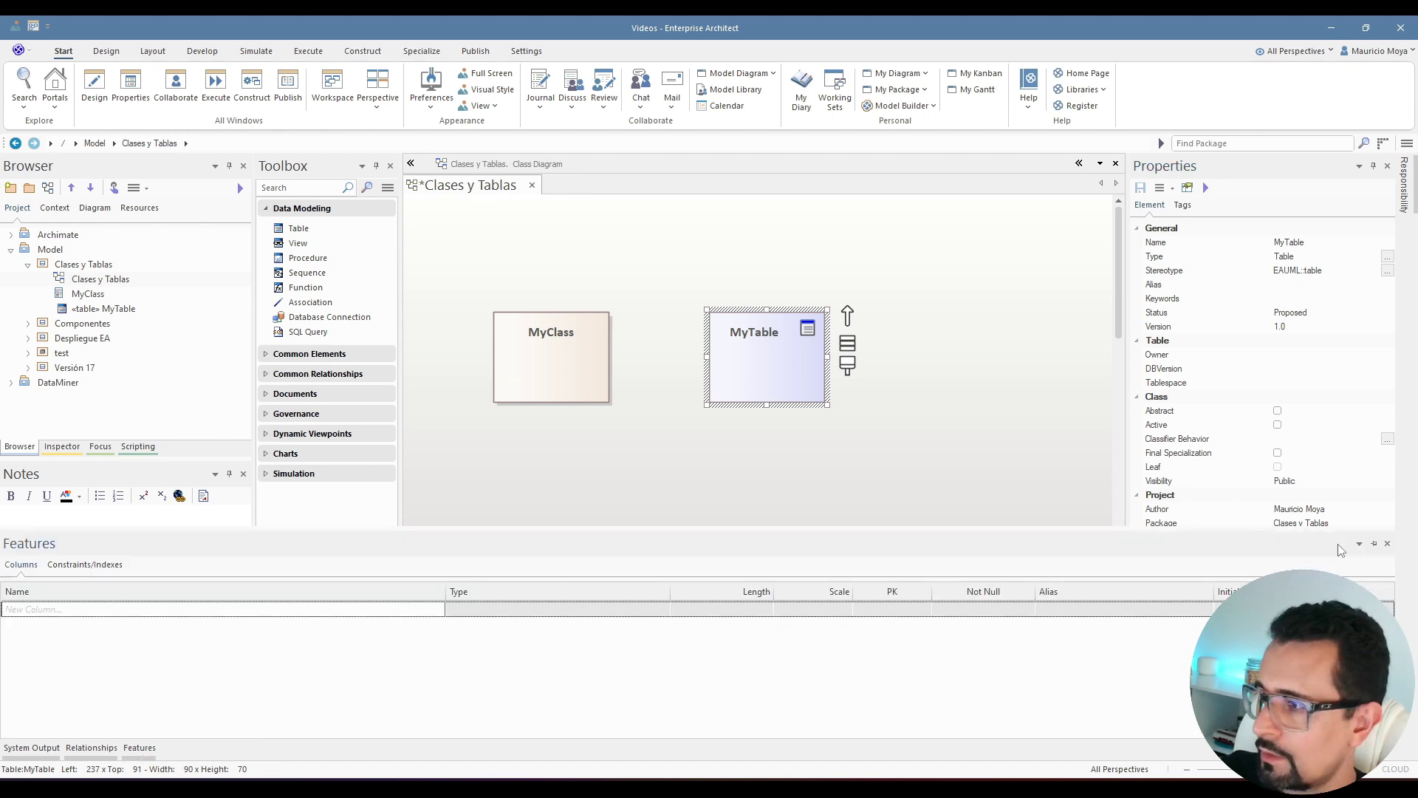
left_click(1374, 545)
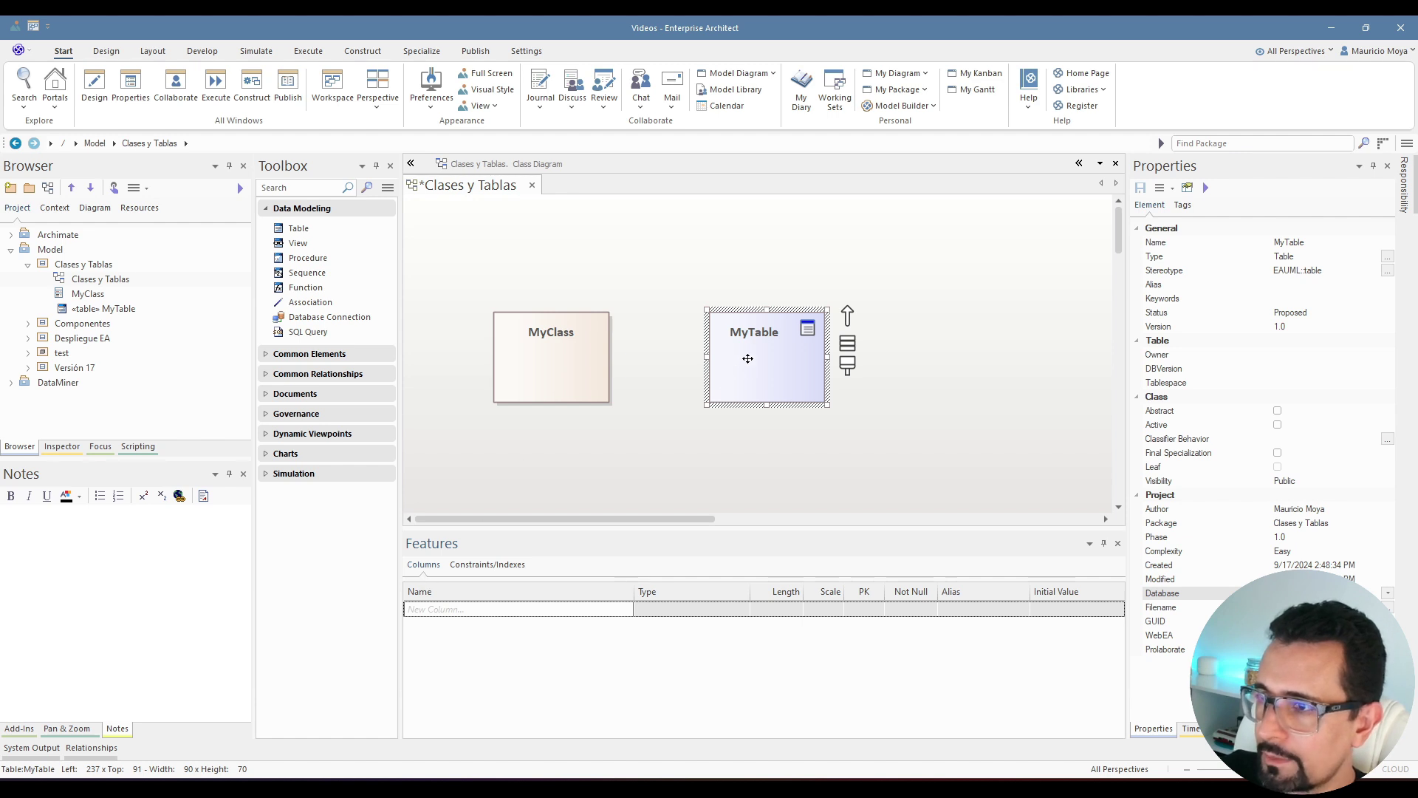
left_click(574, 362)
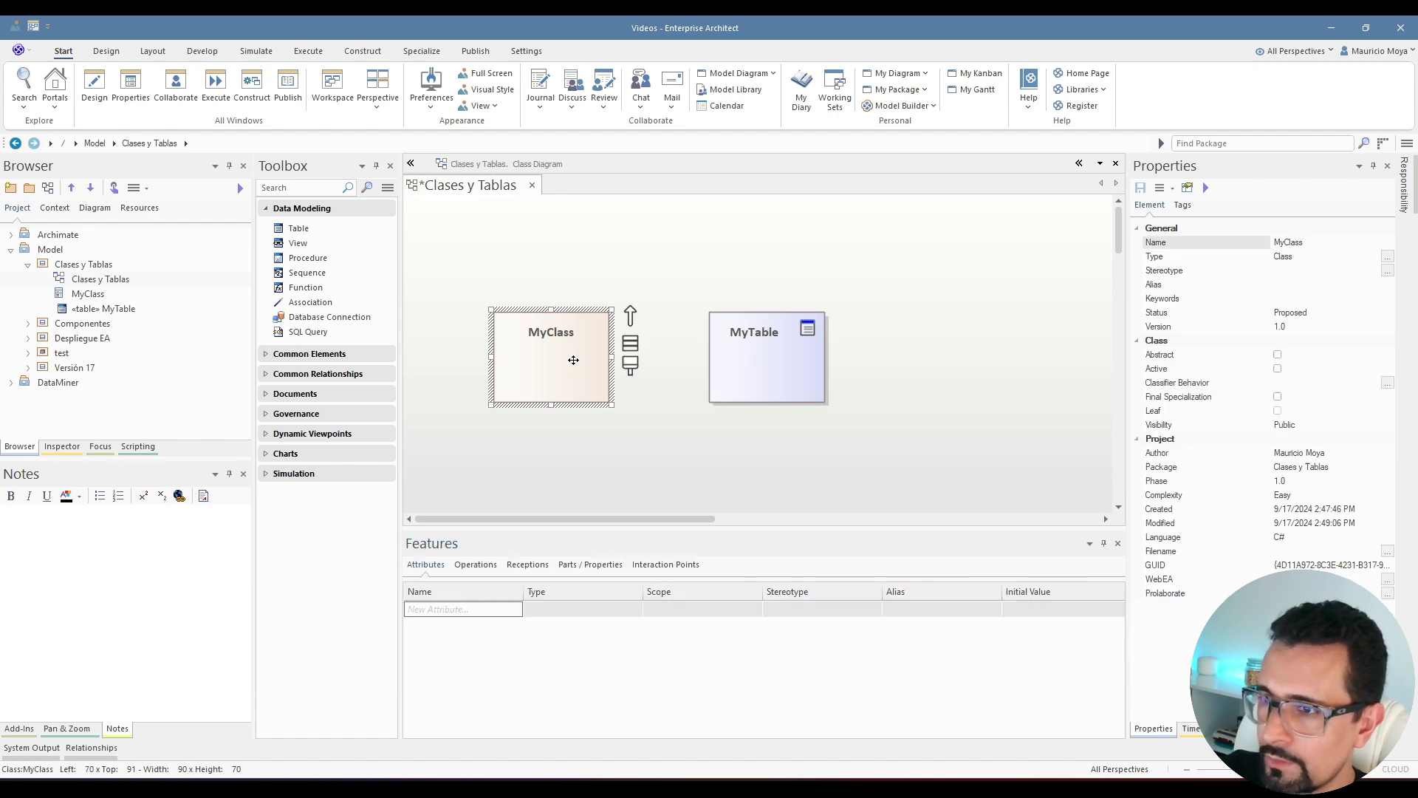
left_click(458, 610)
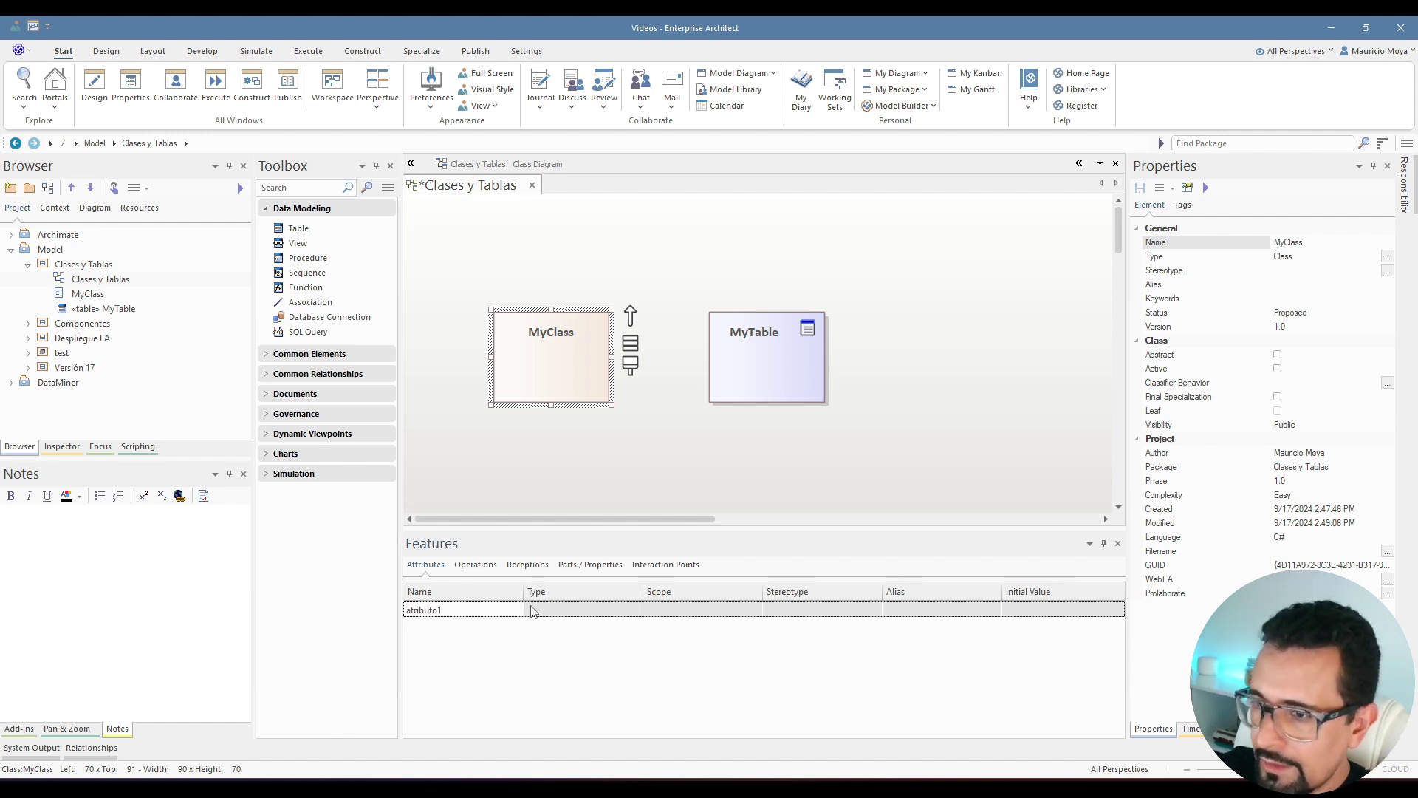
key("Return")
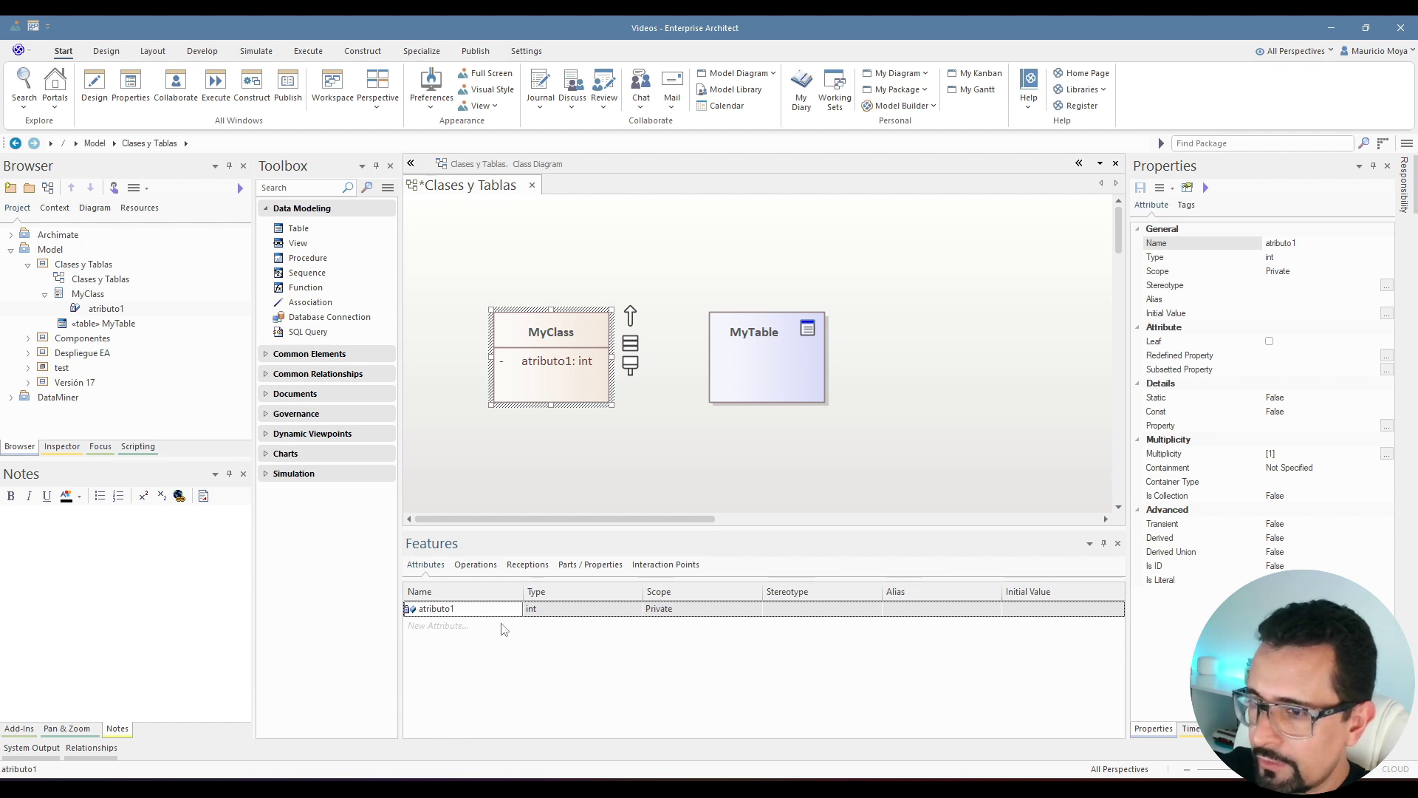
- Add a second attribute named atributo2 to MyClass and set its type to double
left_click(467, 625)
type("atri")
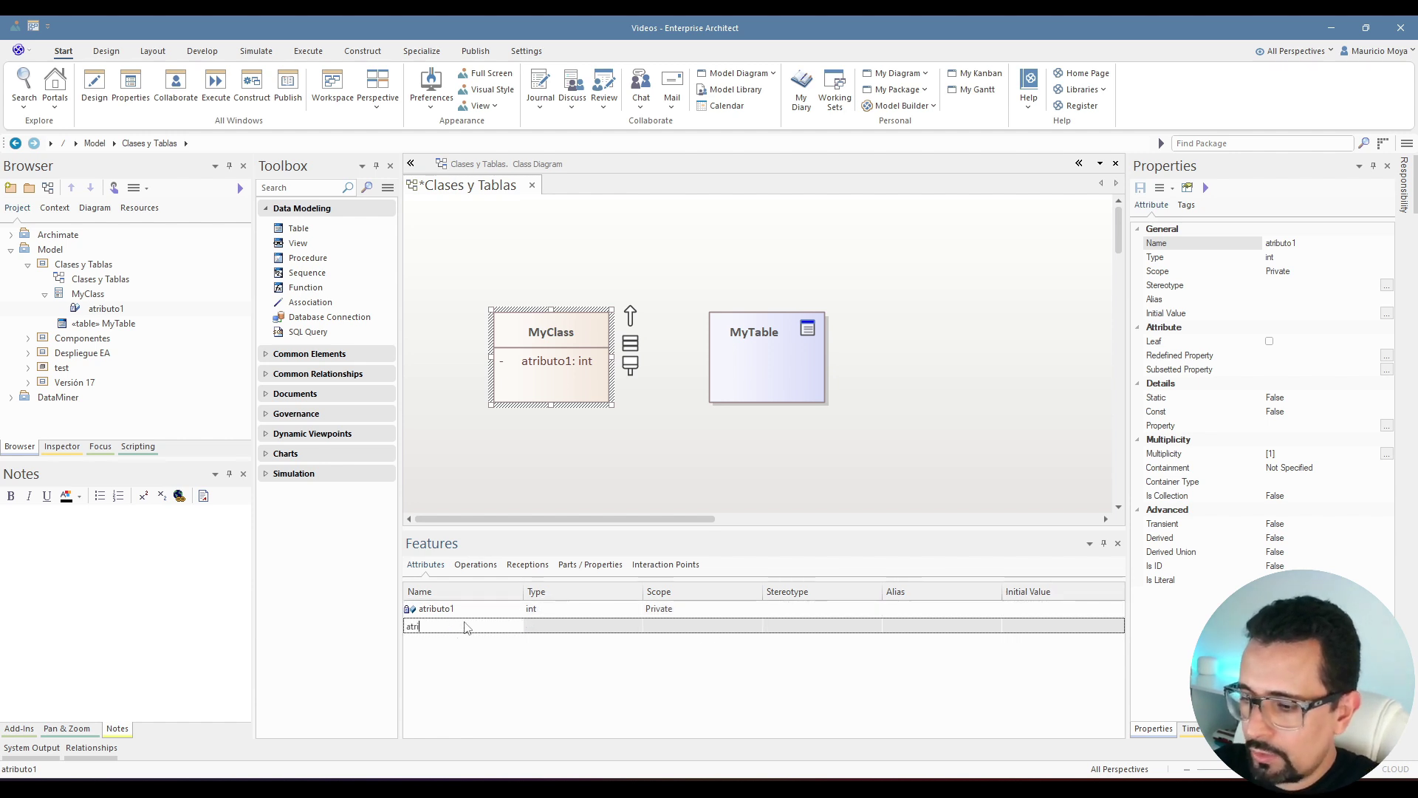
type("buto2")
key("Return")
left_click(637, 627)
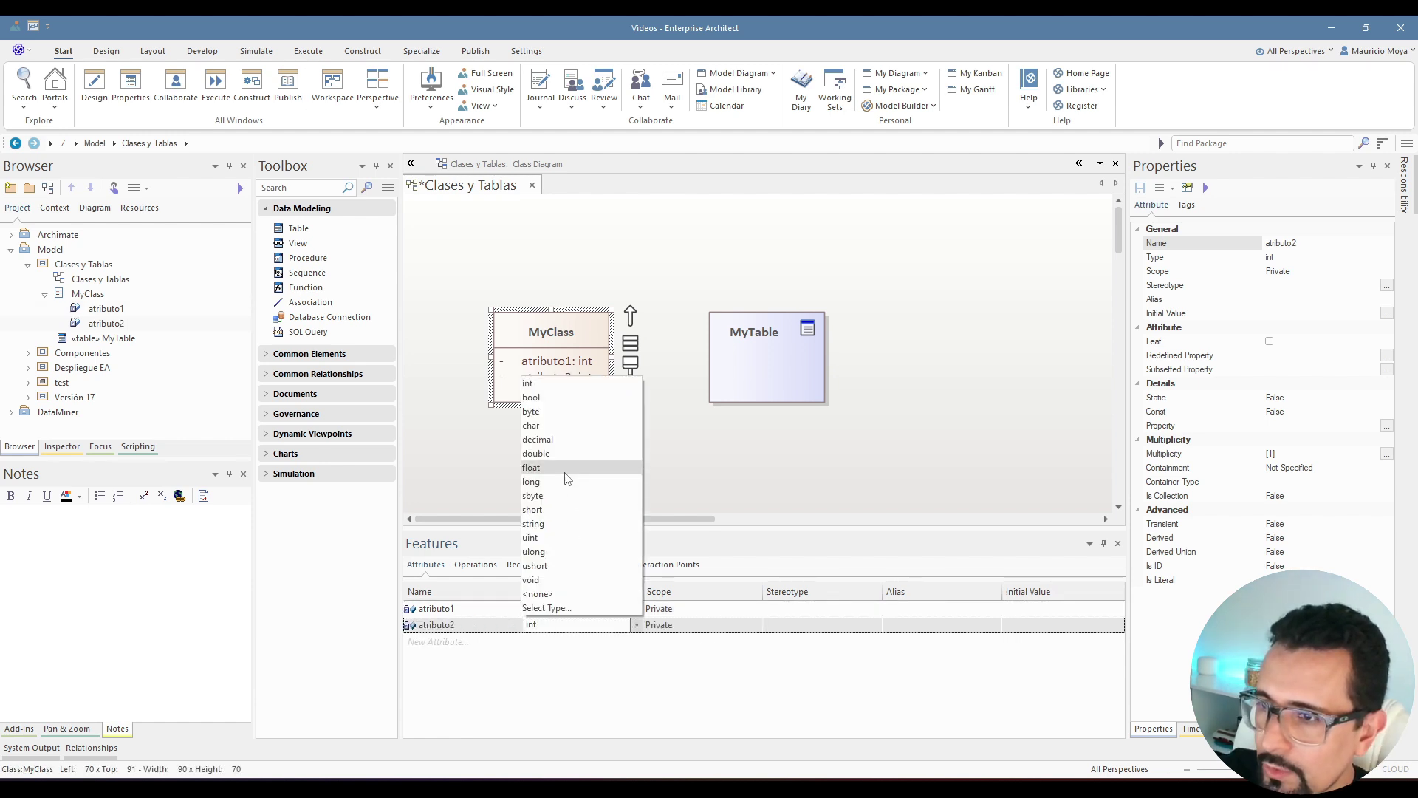
left_click(573, 453)
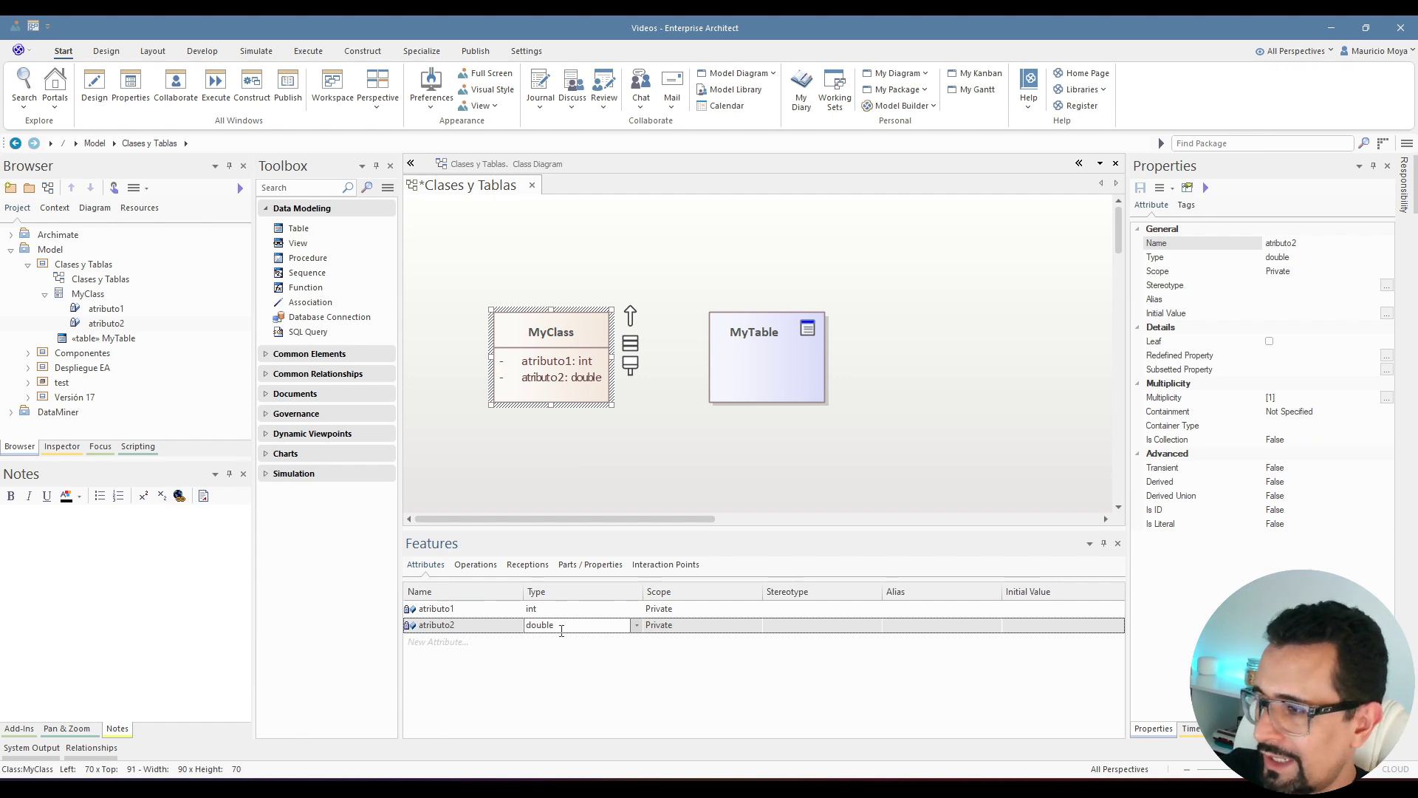
- Add an operation named operacion1 to MyClass and save the diagram
left_click(481, 566)
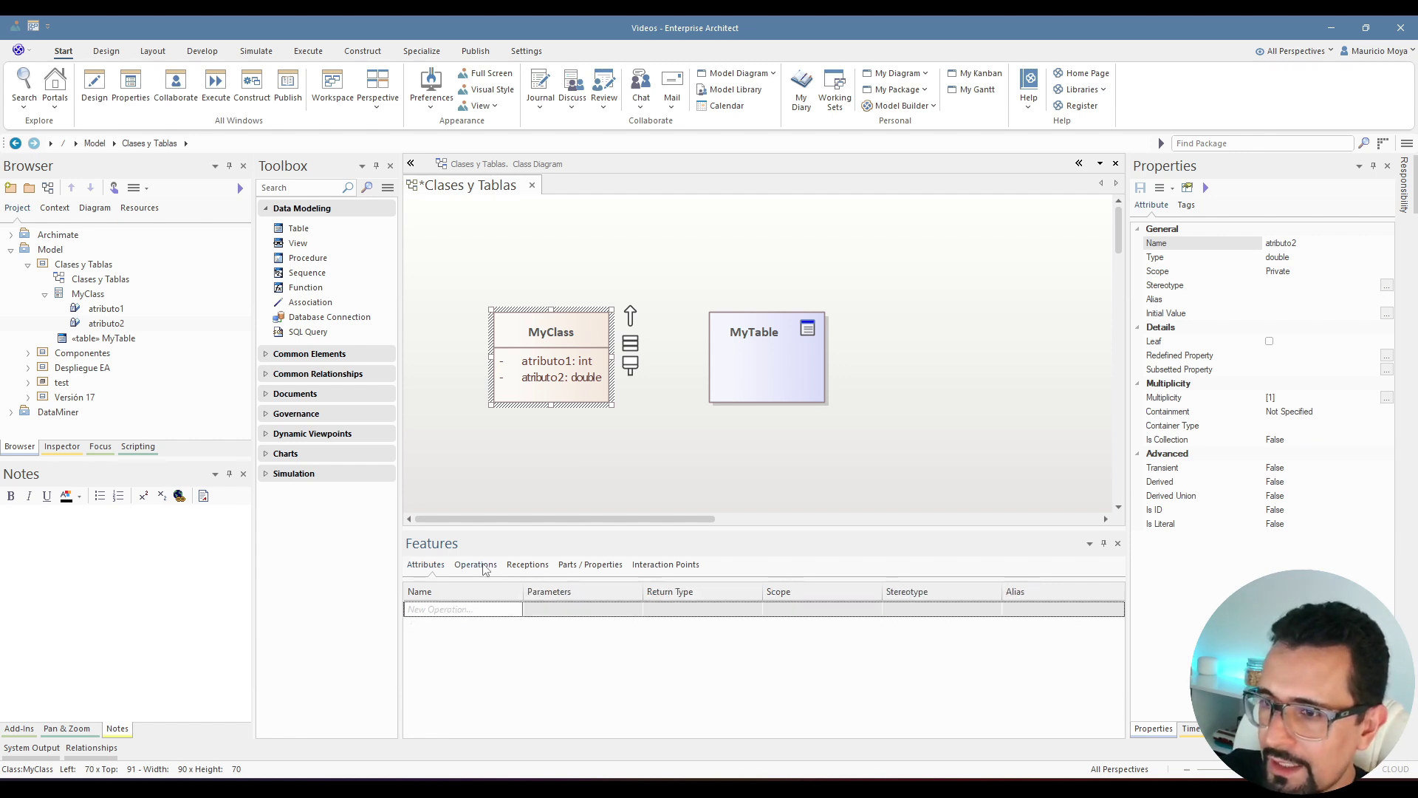
left_click(458, 613)
type("o")
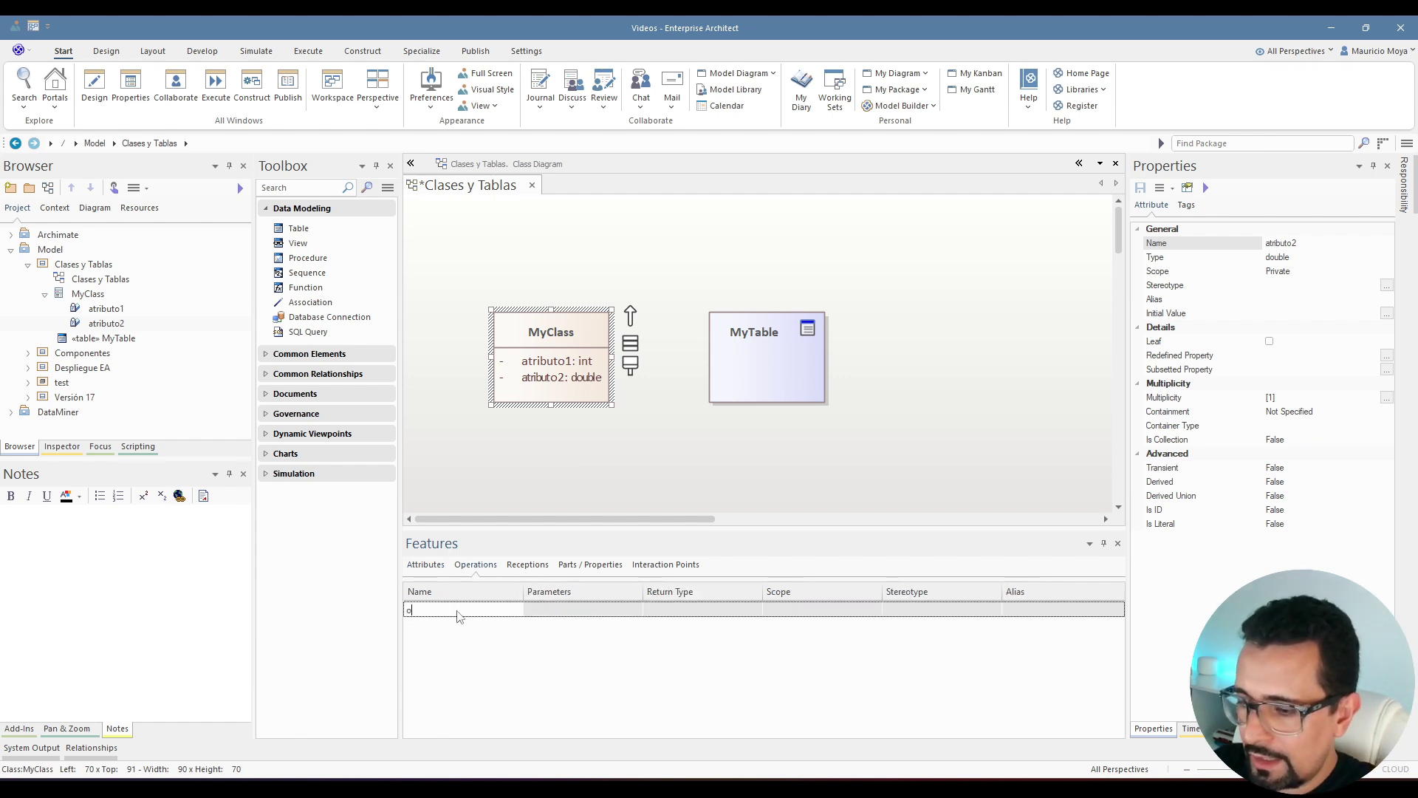
type("peracion1")
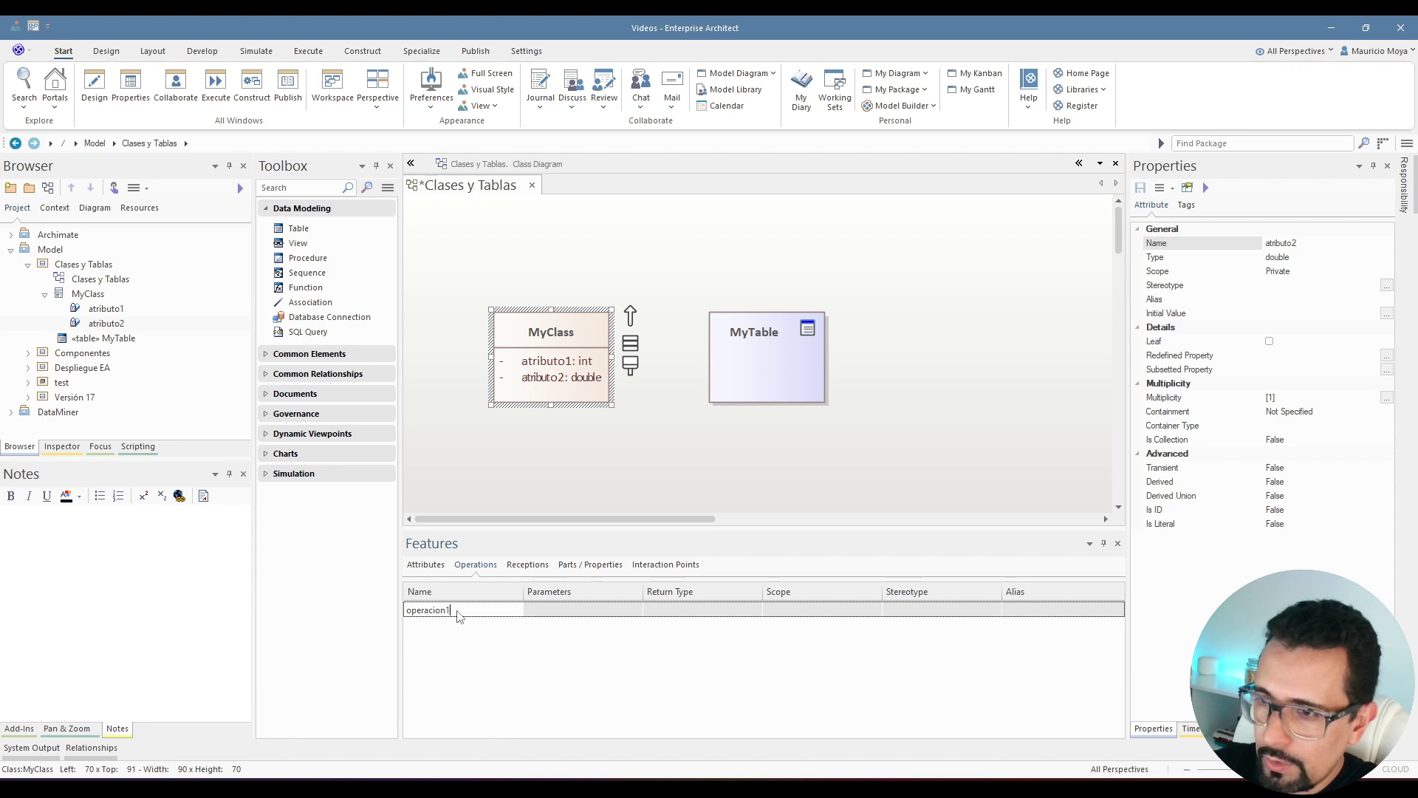
left_click(536, 617)
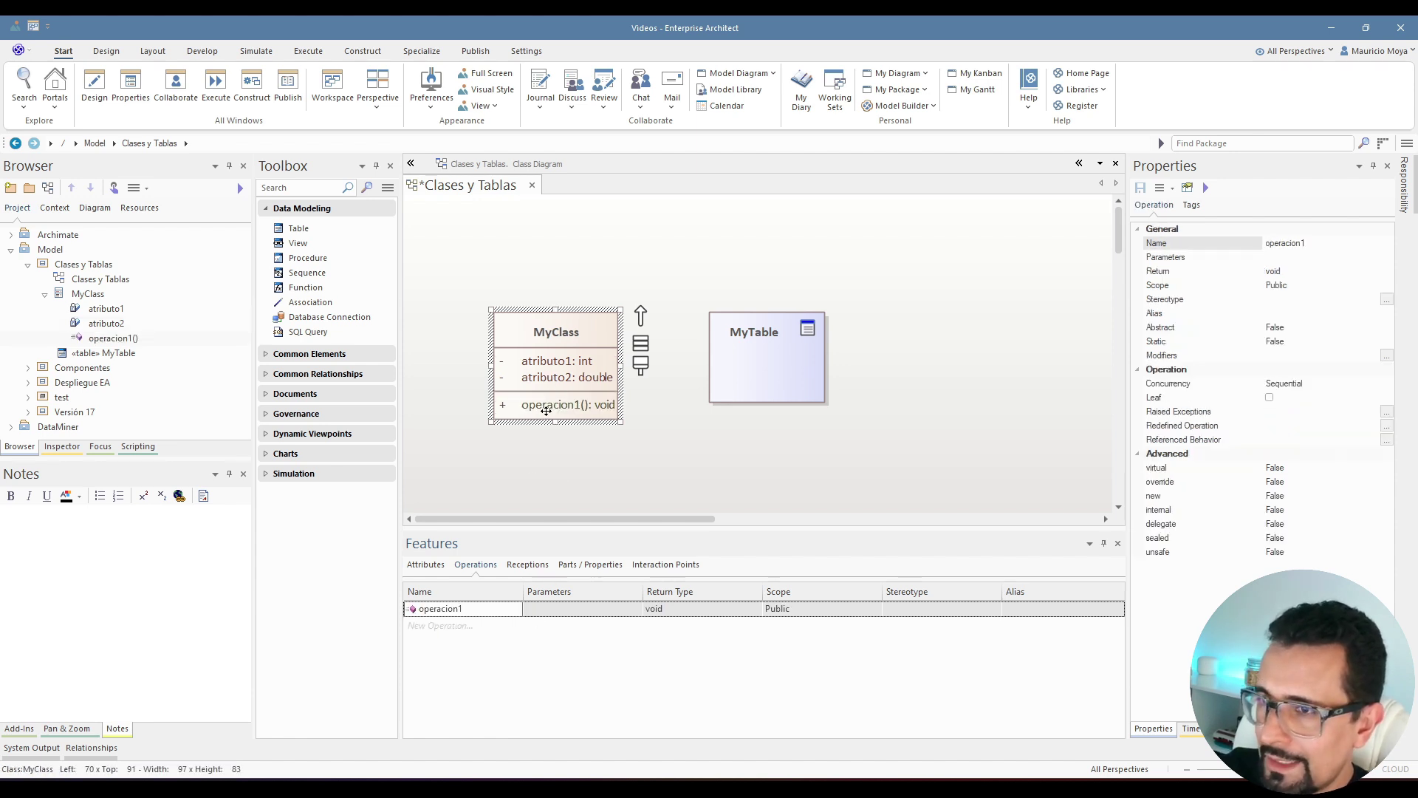
key("ctrl+s")
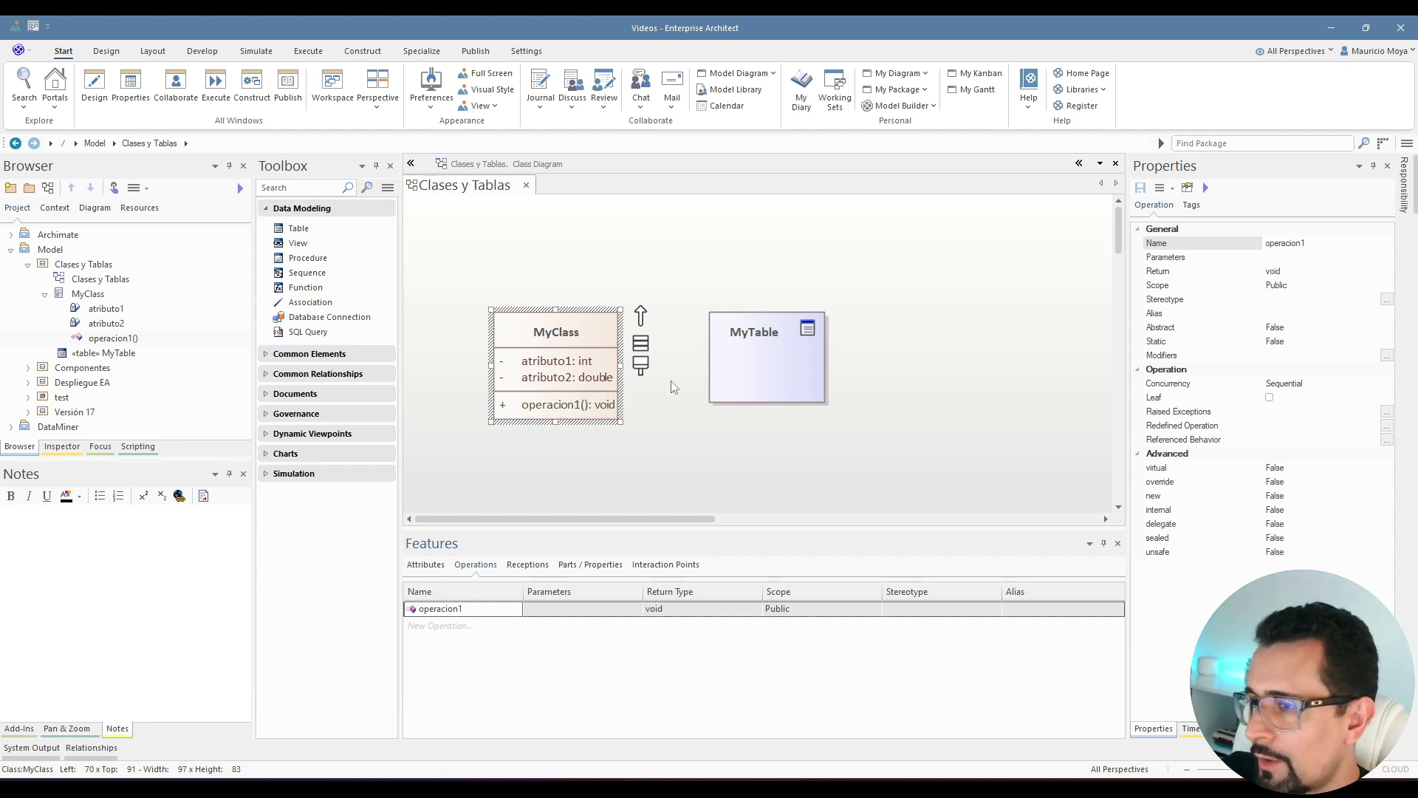
- Add a column named COLUMNAA to MyTable with VARCHAR2 as its data type
left_click(763, 368)
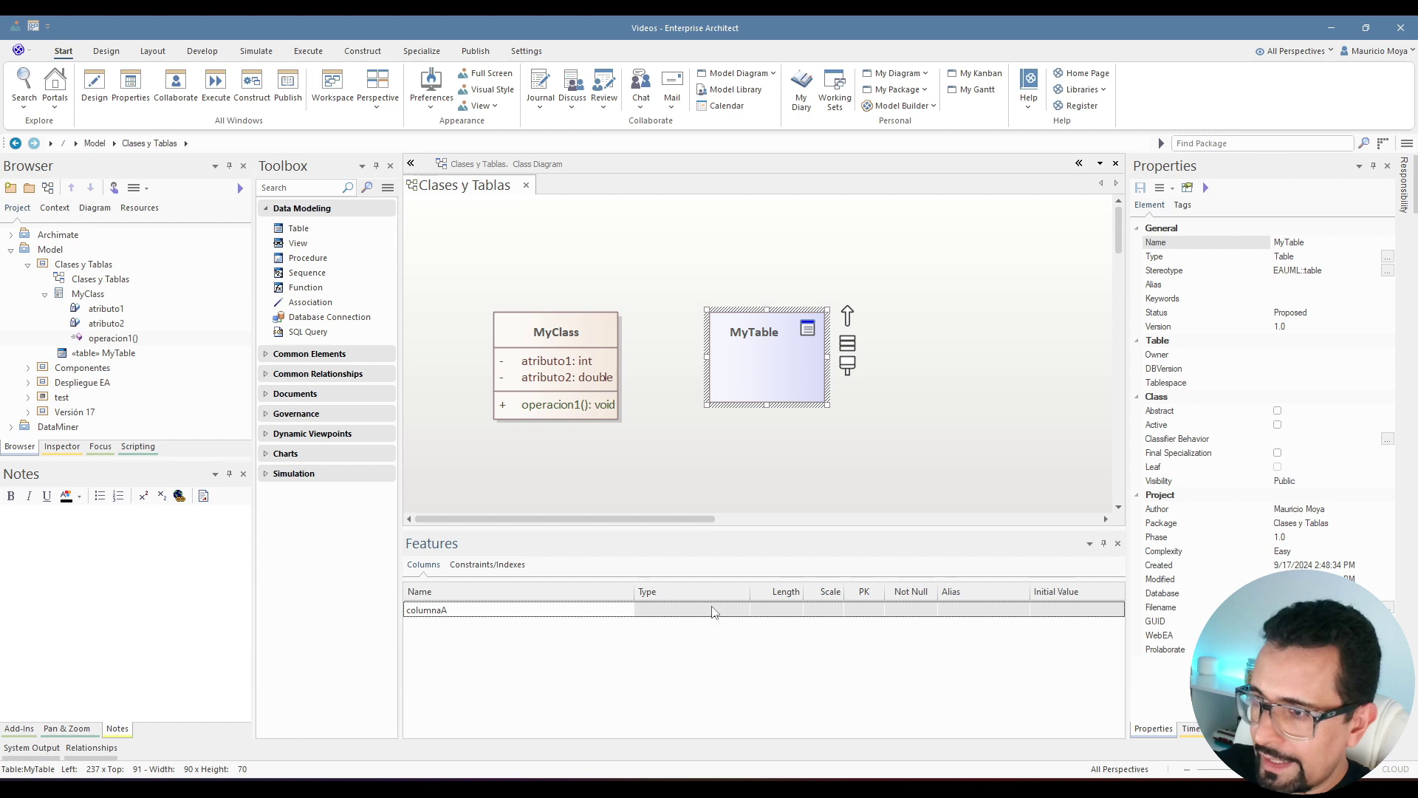
key("Return")
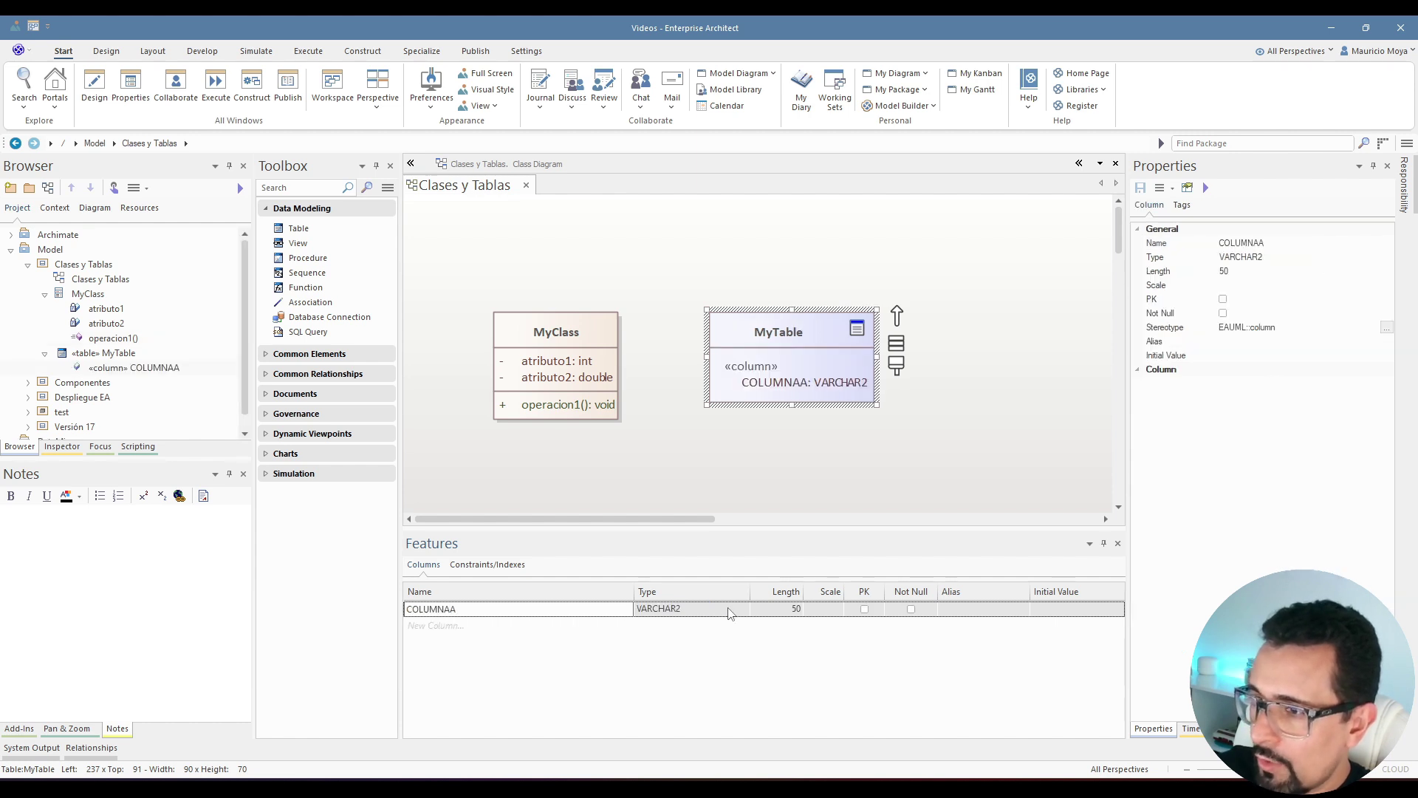
left_click(731, 612)
left_click(744, 610)
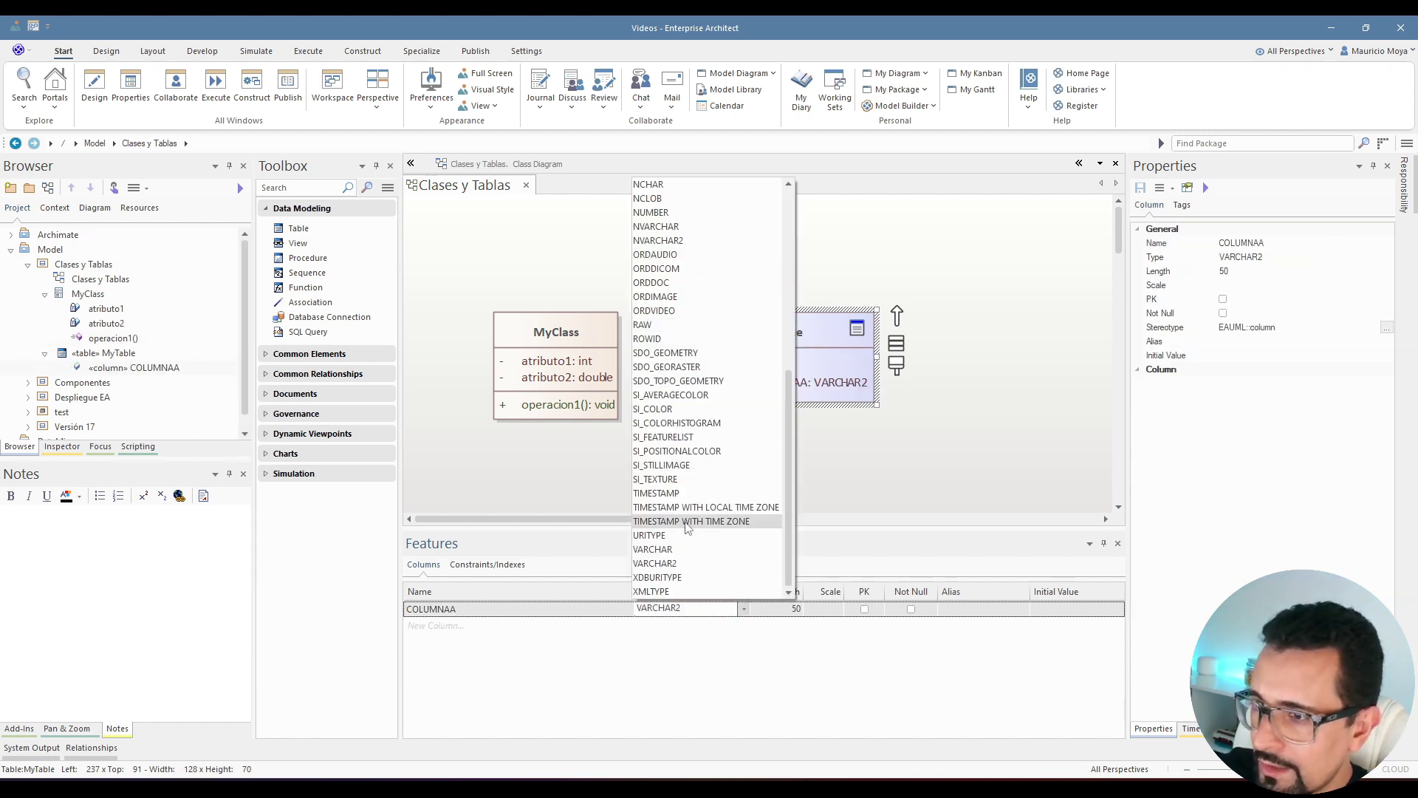
left_click(681, 564)
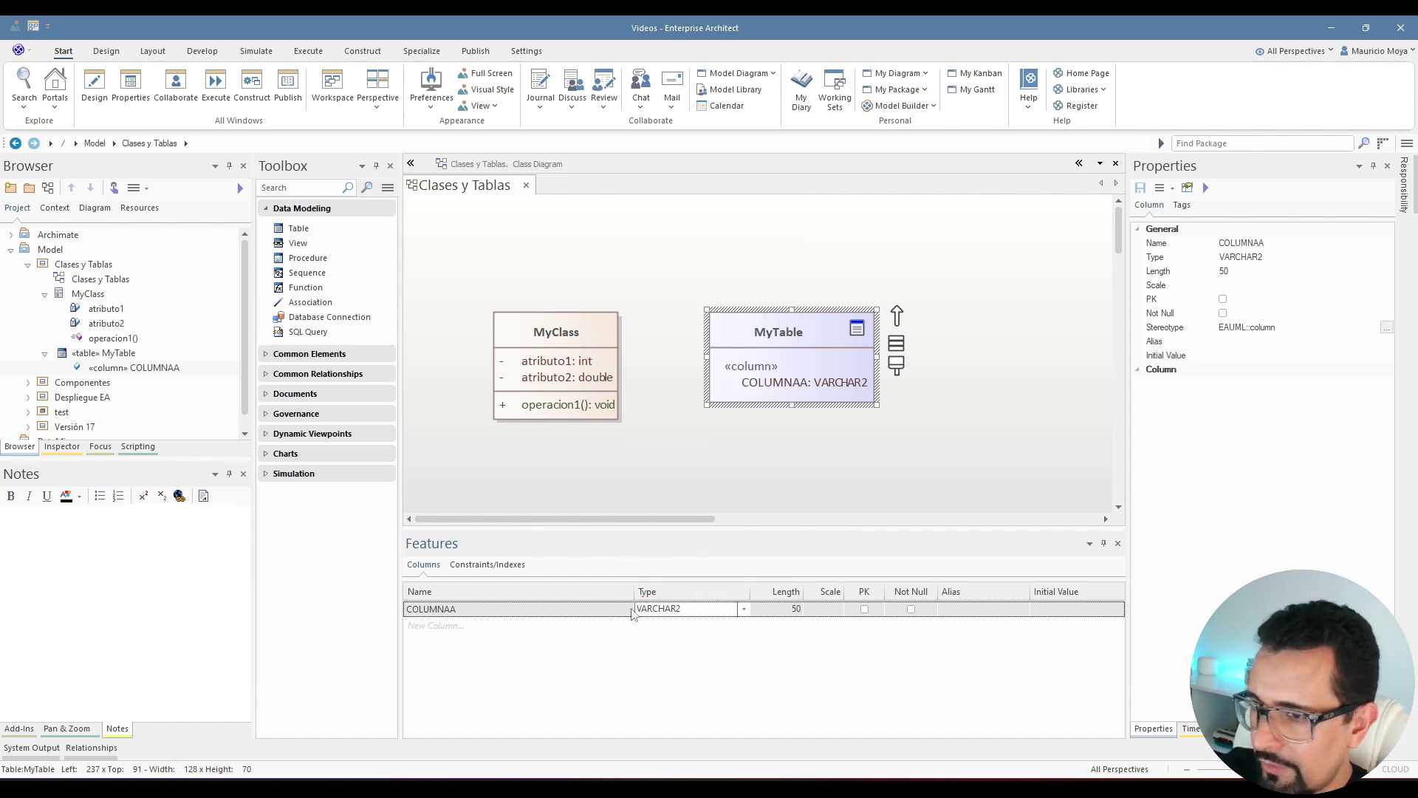
- Add a column named COLUMNAB to MyTable, set its type to NUMBER and mark it Not Null
left_click(522, 632)
type("columnab")
key("Return")
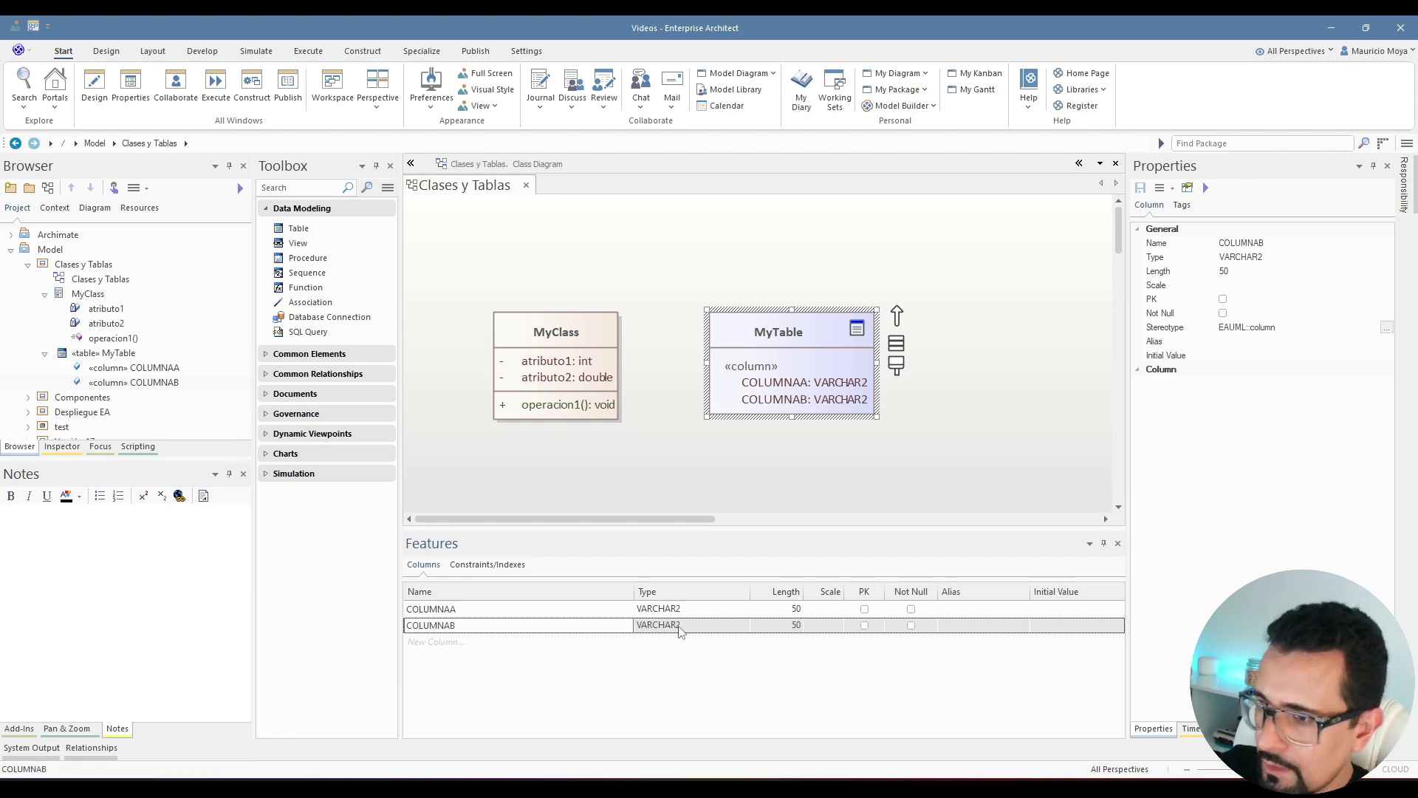
left_click(710, 626)
left_click(744, 626)
scroll(672, 389, "up", 2)
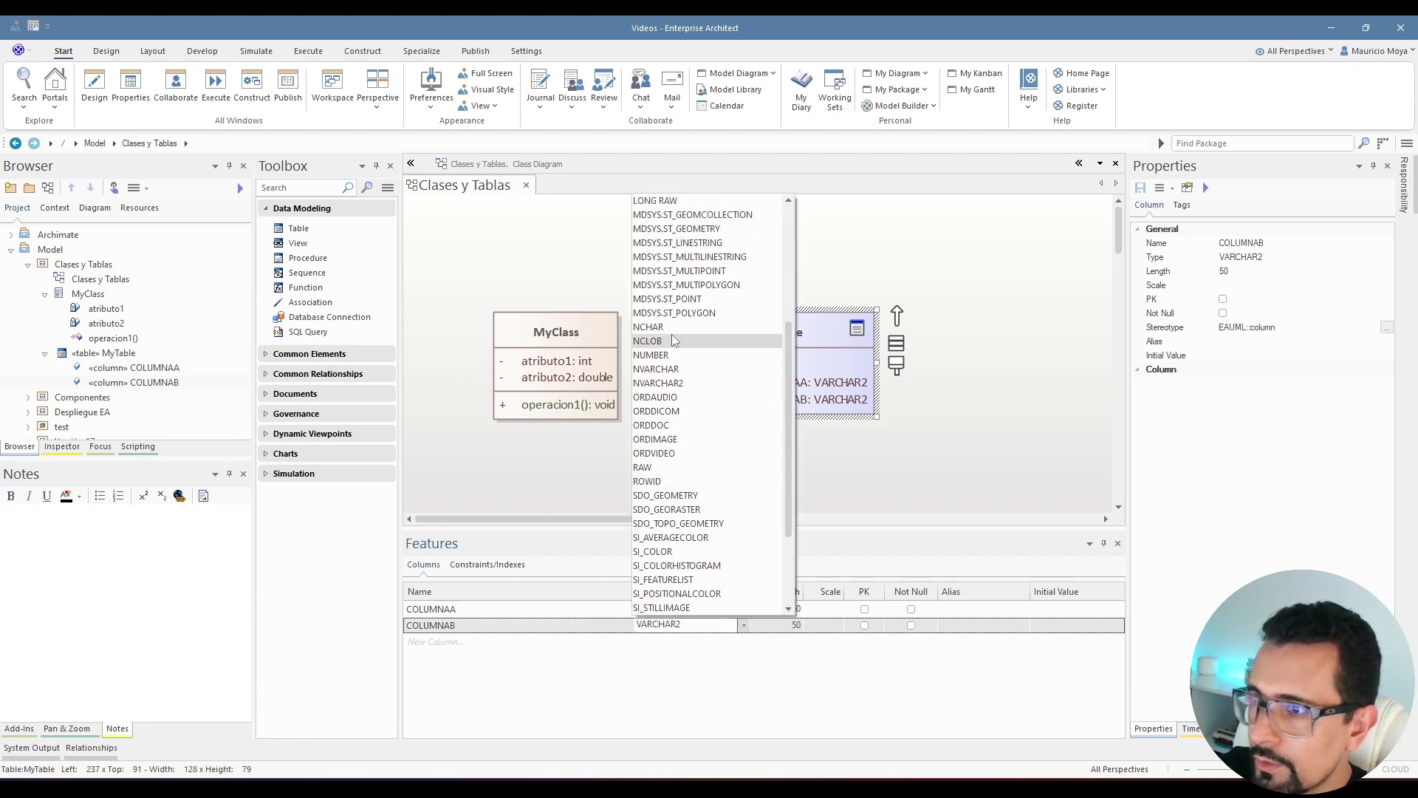
left_click(668, 356)
left_click(911, 626)
left_click(911, 626)
- Add two more columns to MyTable, COLUMNAD followed by COLUMNAC, keeping their default type
left_click(497, 642)
type("columnad")
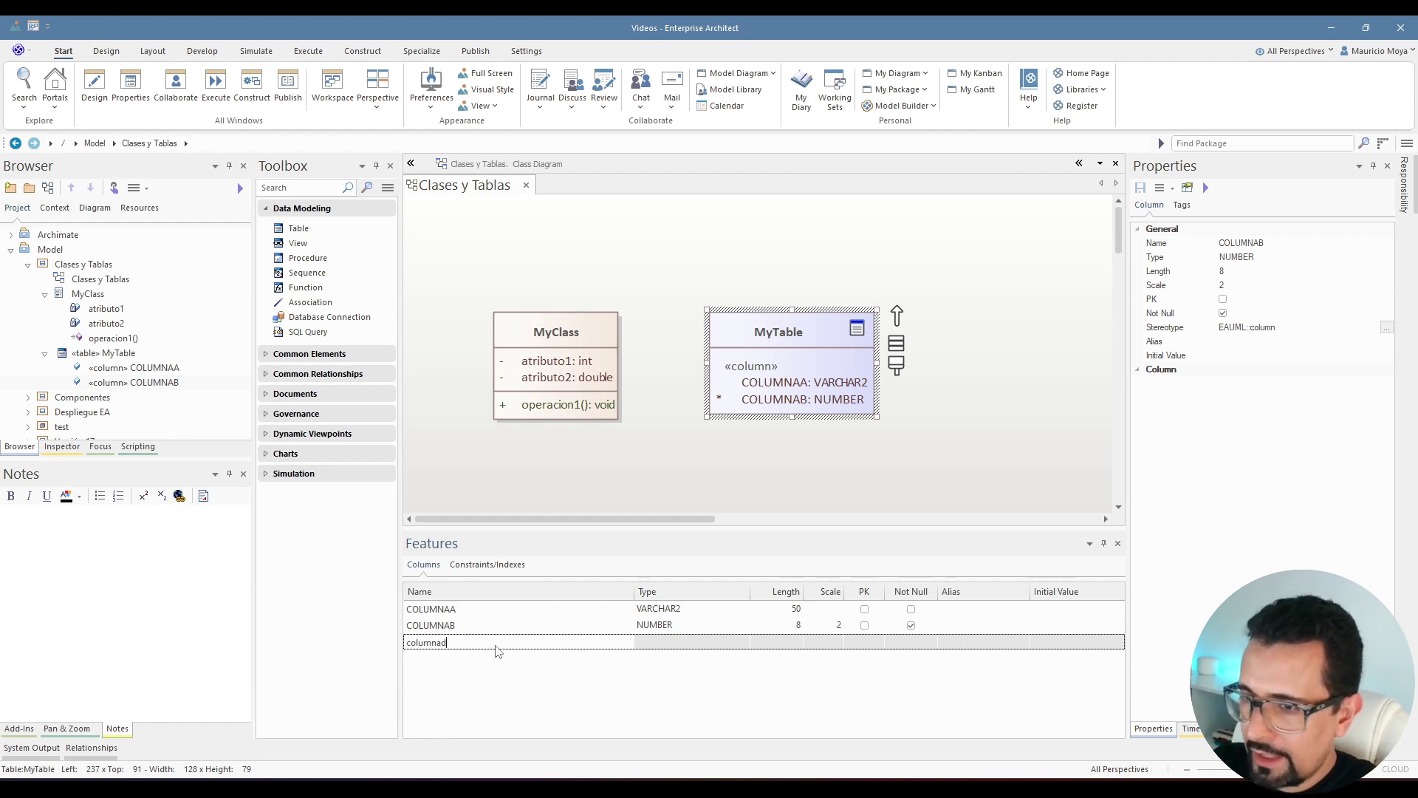
key("Return")
left_click(460, 660)
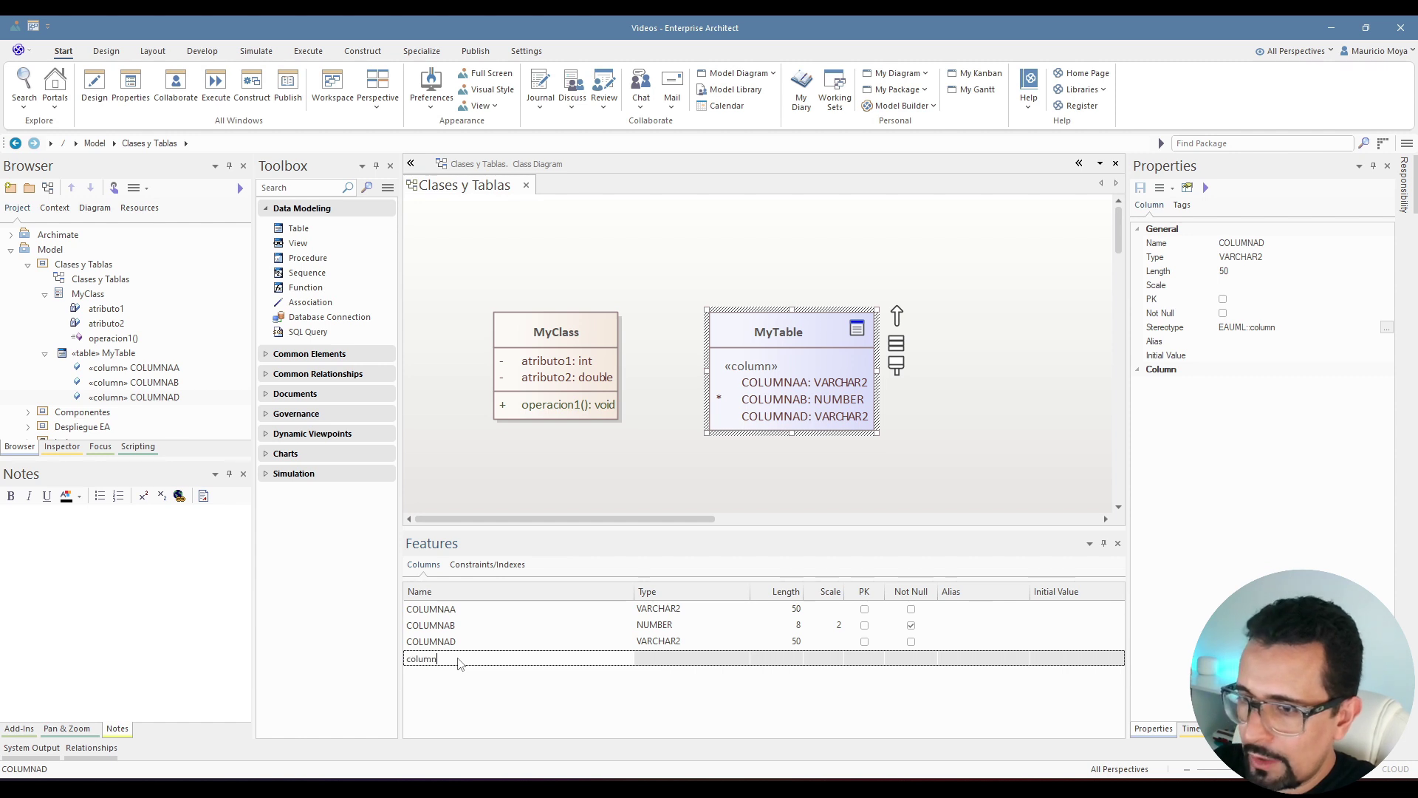
type("columnac")
key("Return")
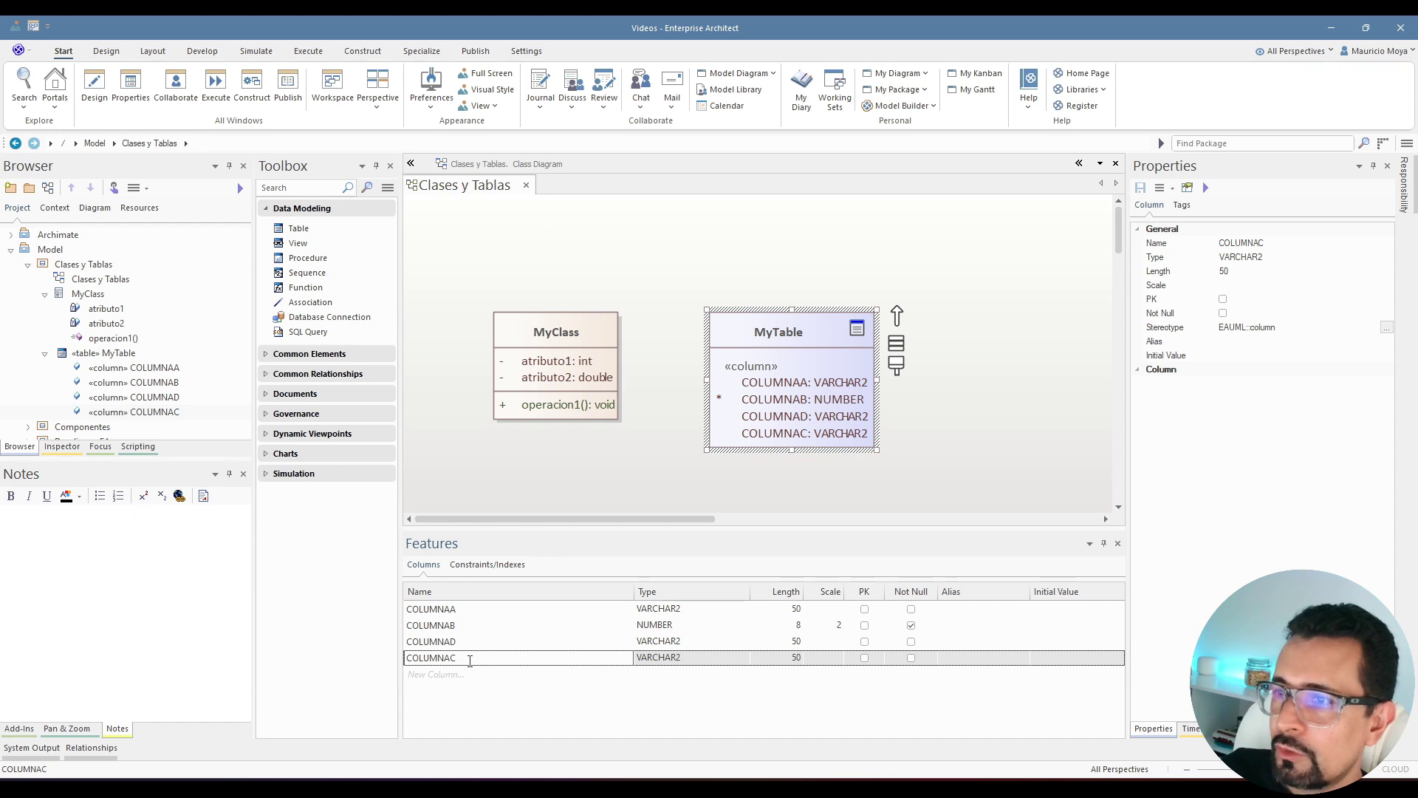
- Add a second operation named operacion2 to MyClass
left_click(564, 331)
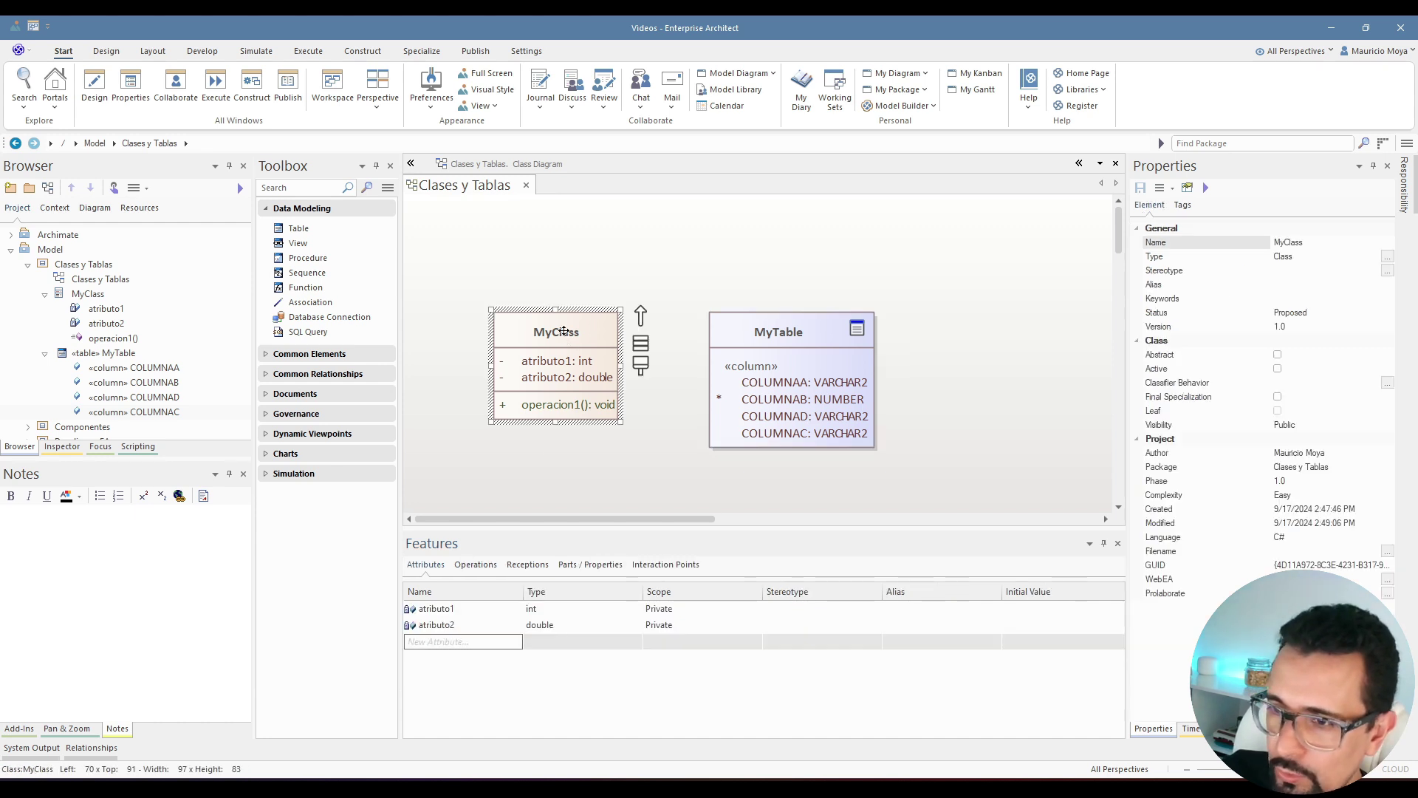
left_click(451, 587)
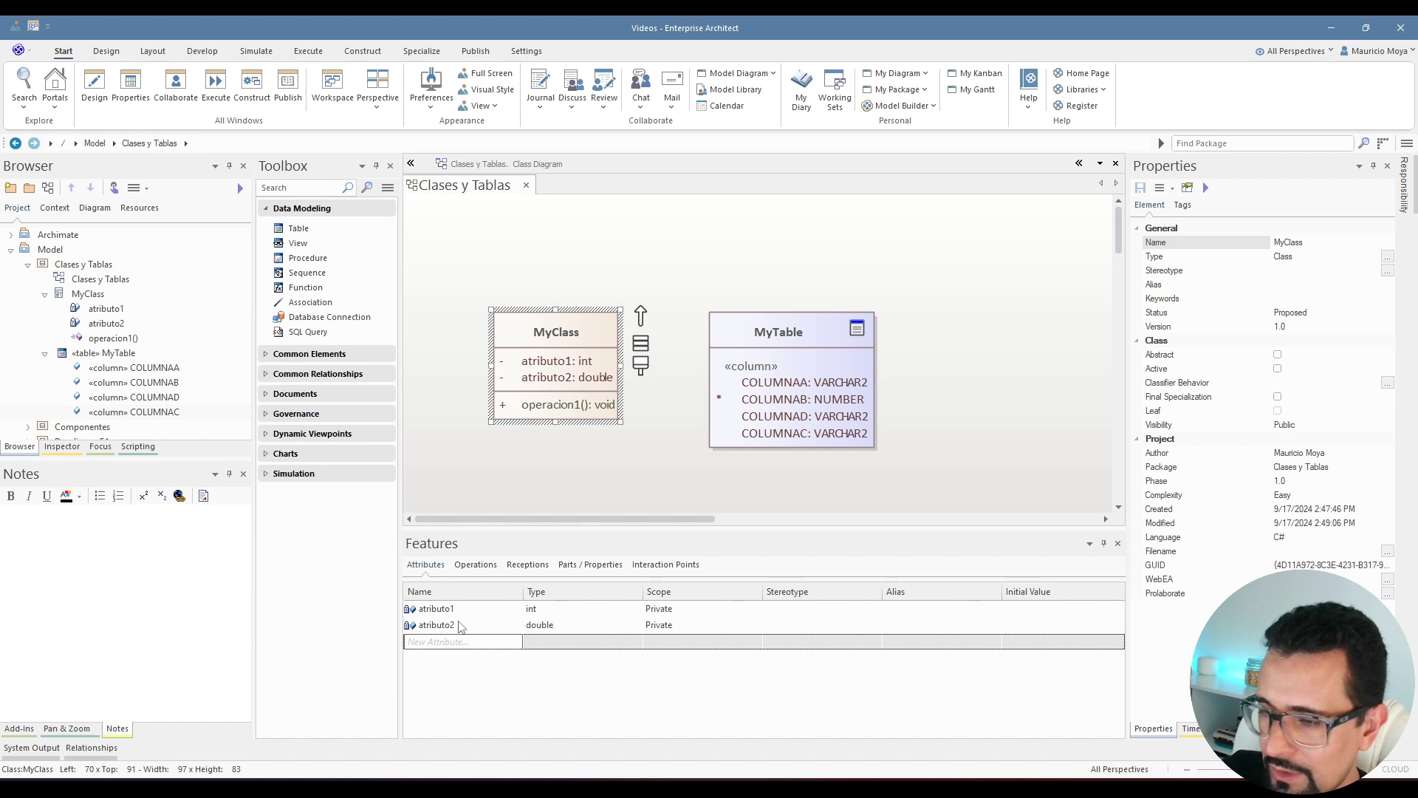
left_click(475, 564)
left_click(457, 626)
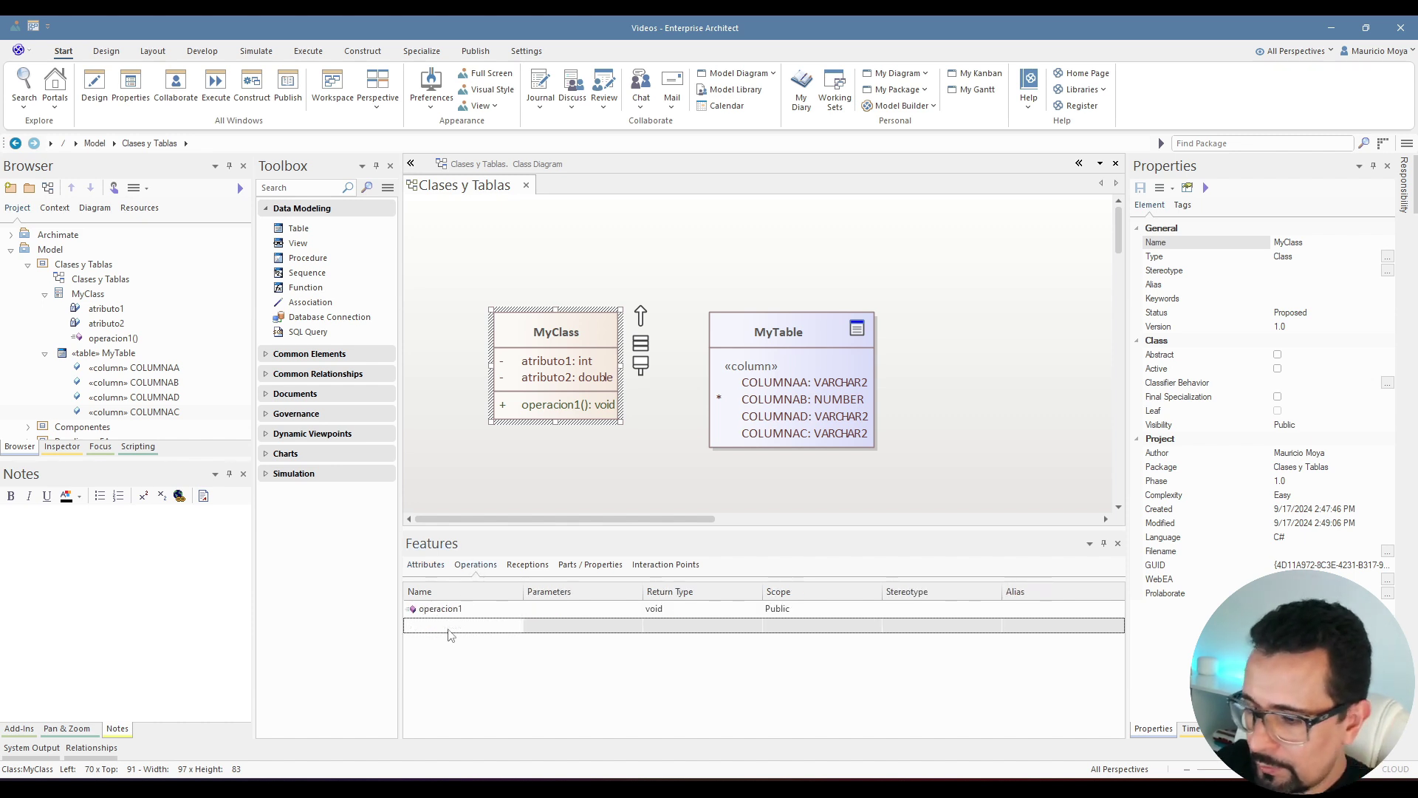
type("operacion2")
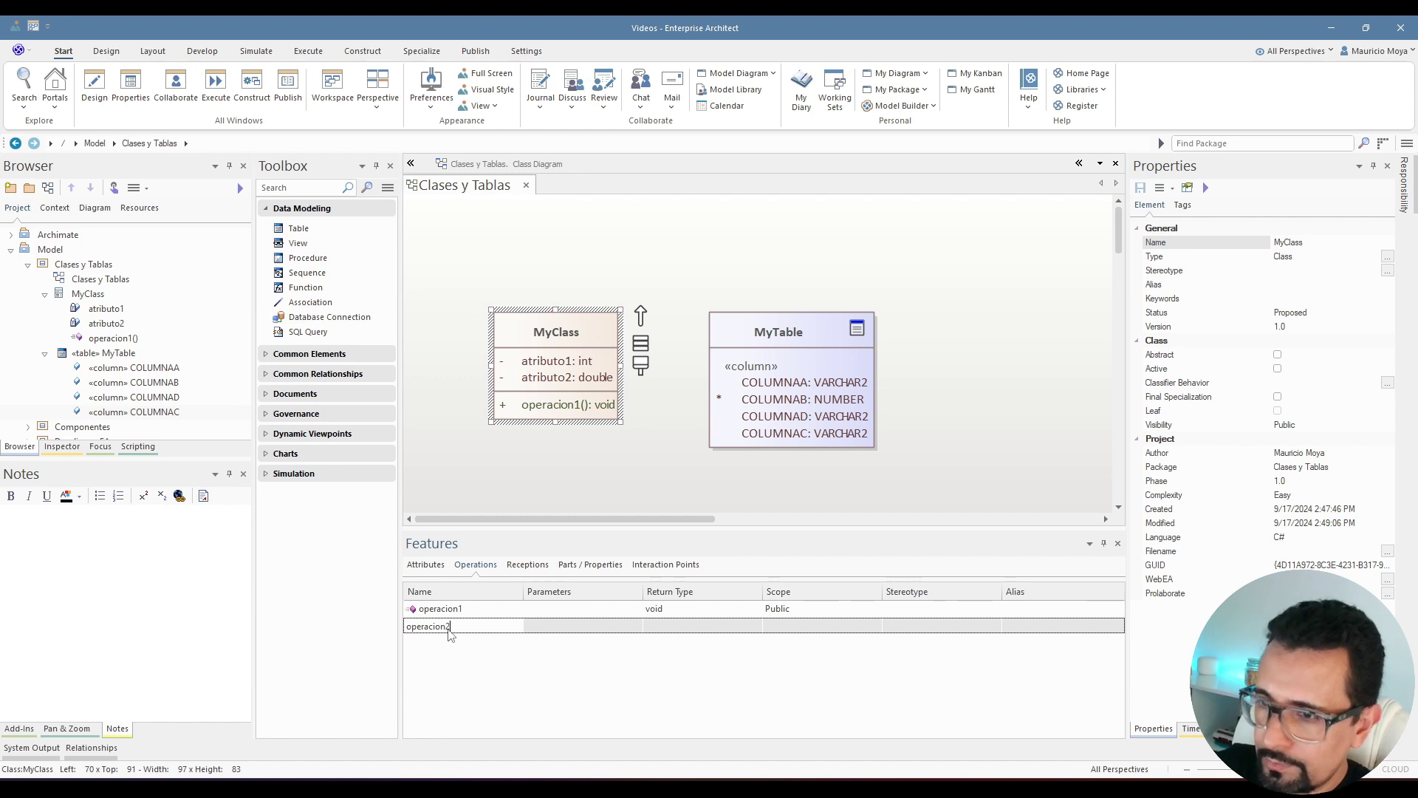
key("Return")
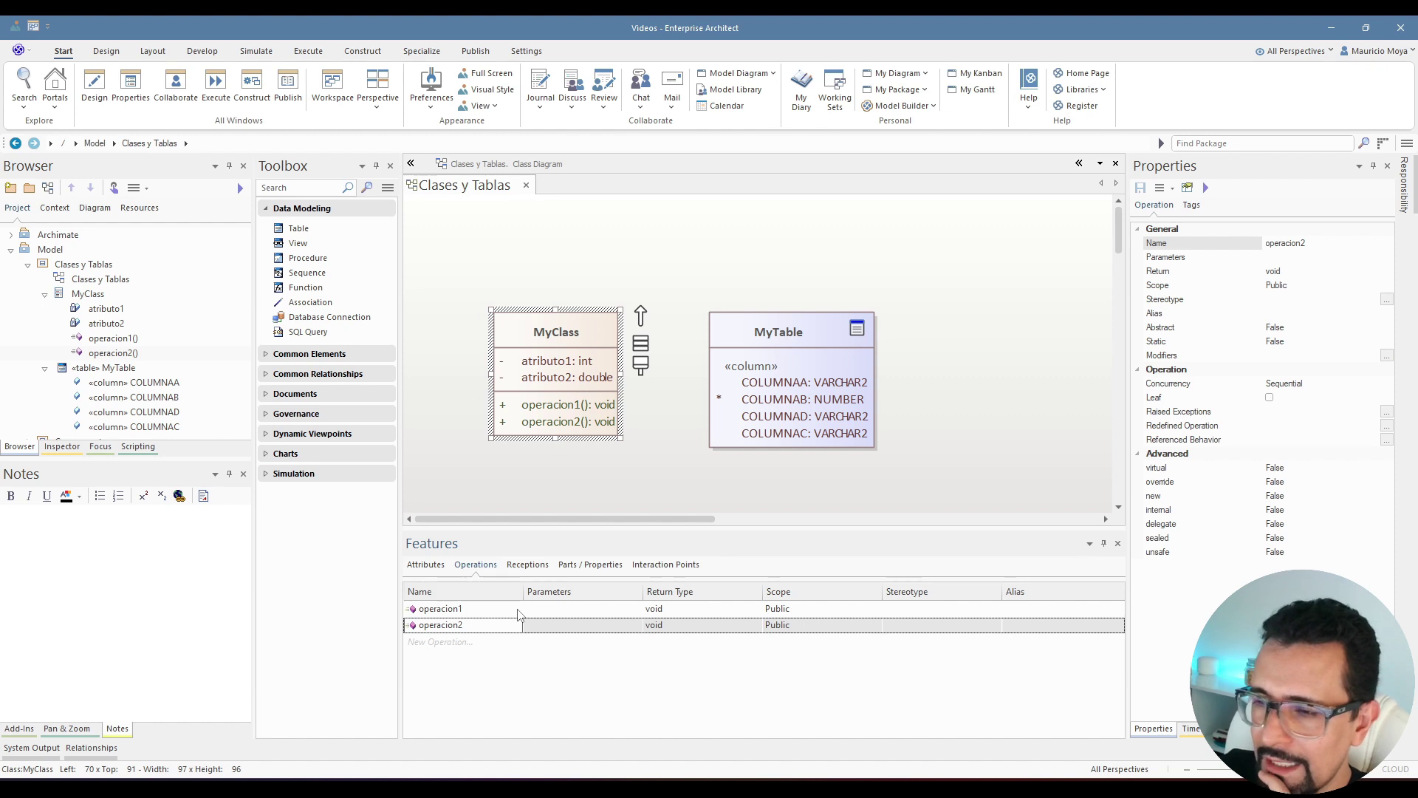
- Review the operations of MyClass and compare the feature categories offered for the class and for MyTable
left_click(443, 610)
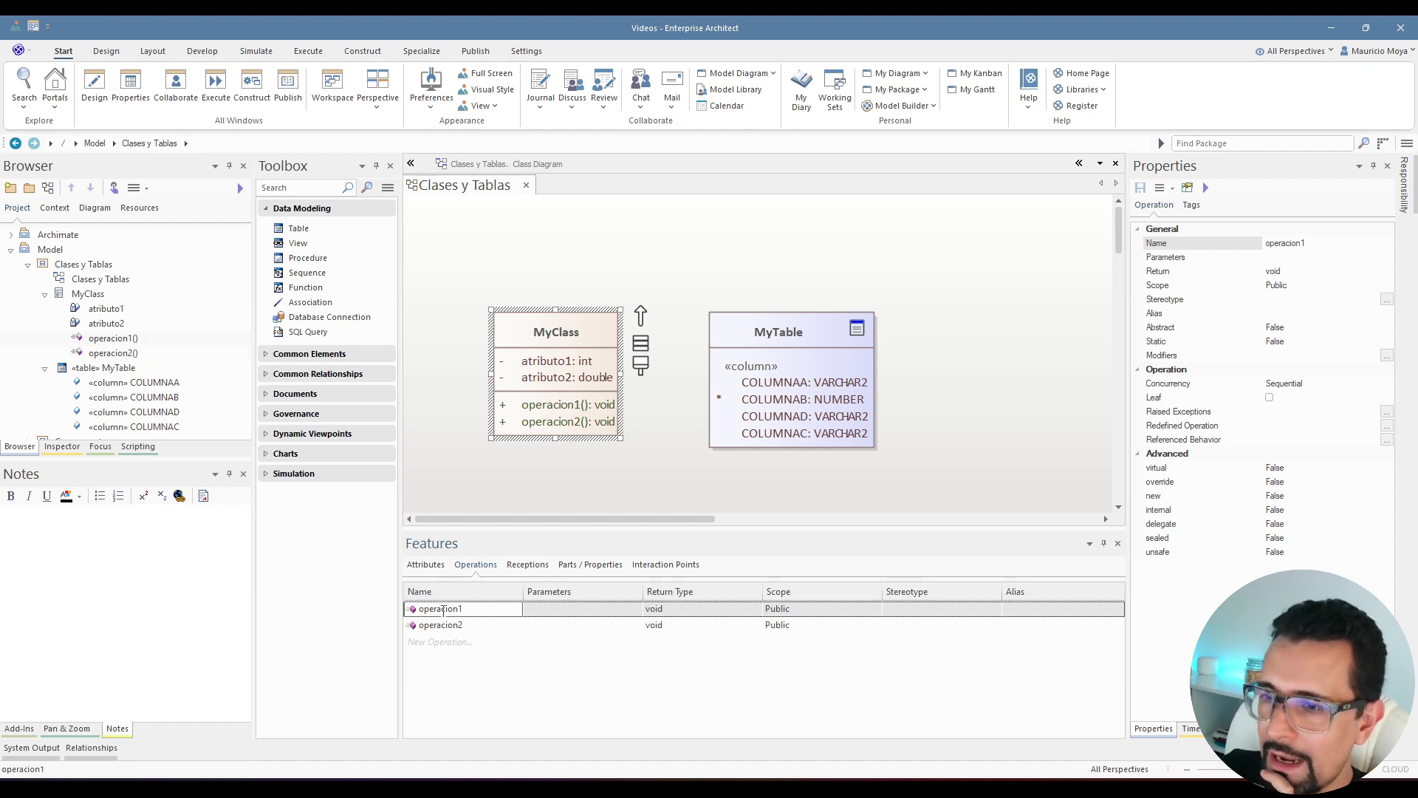
left_click(448, 626)
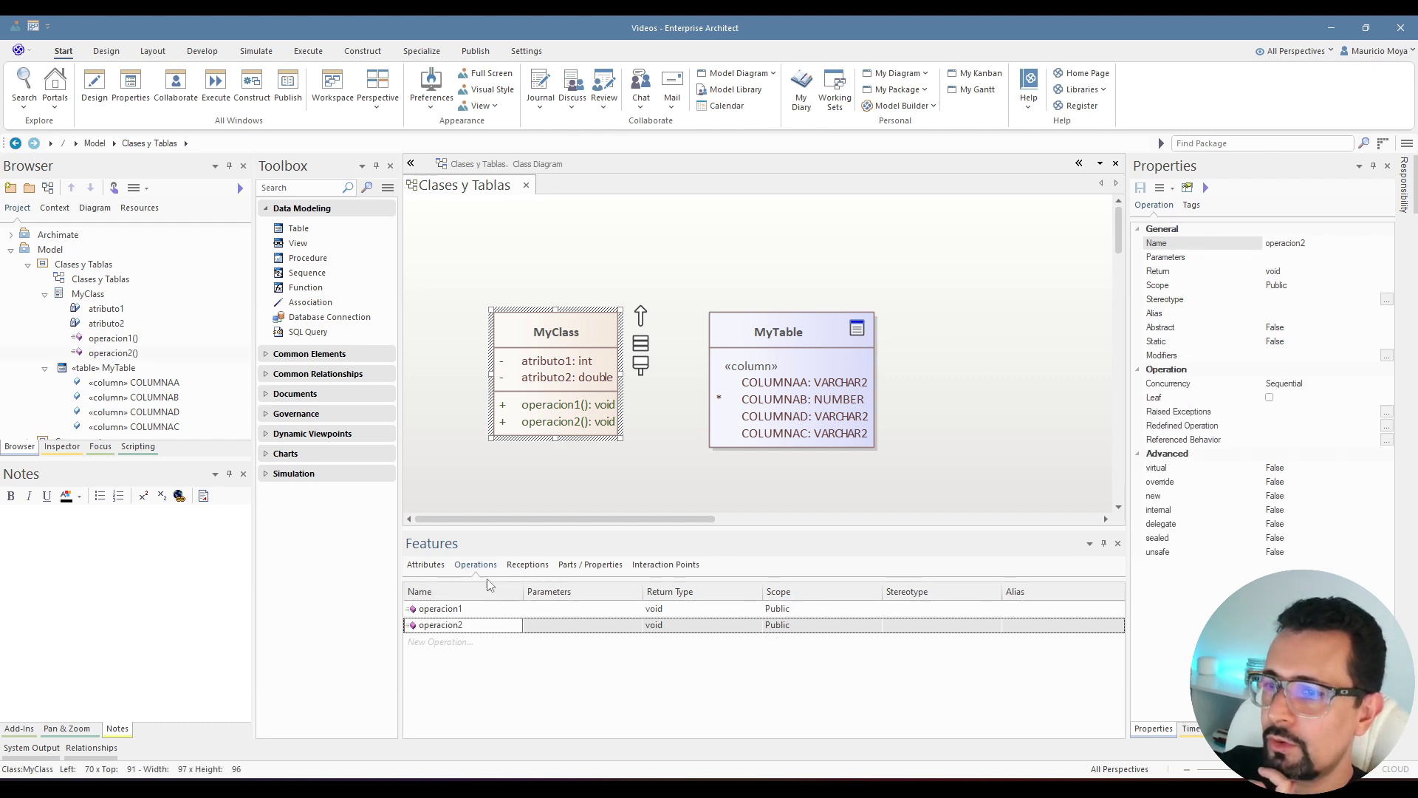
left_click(766, 375)
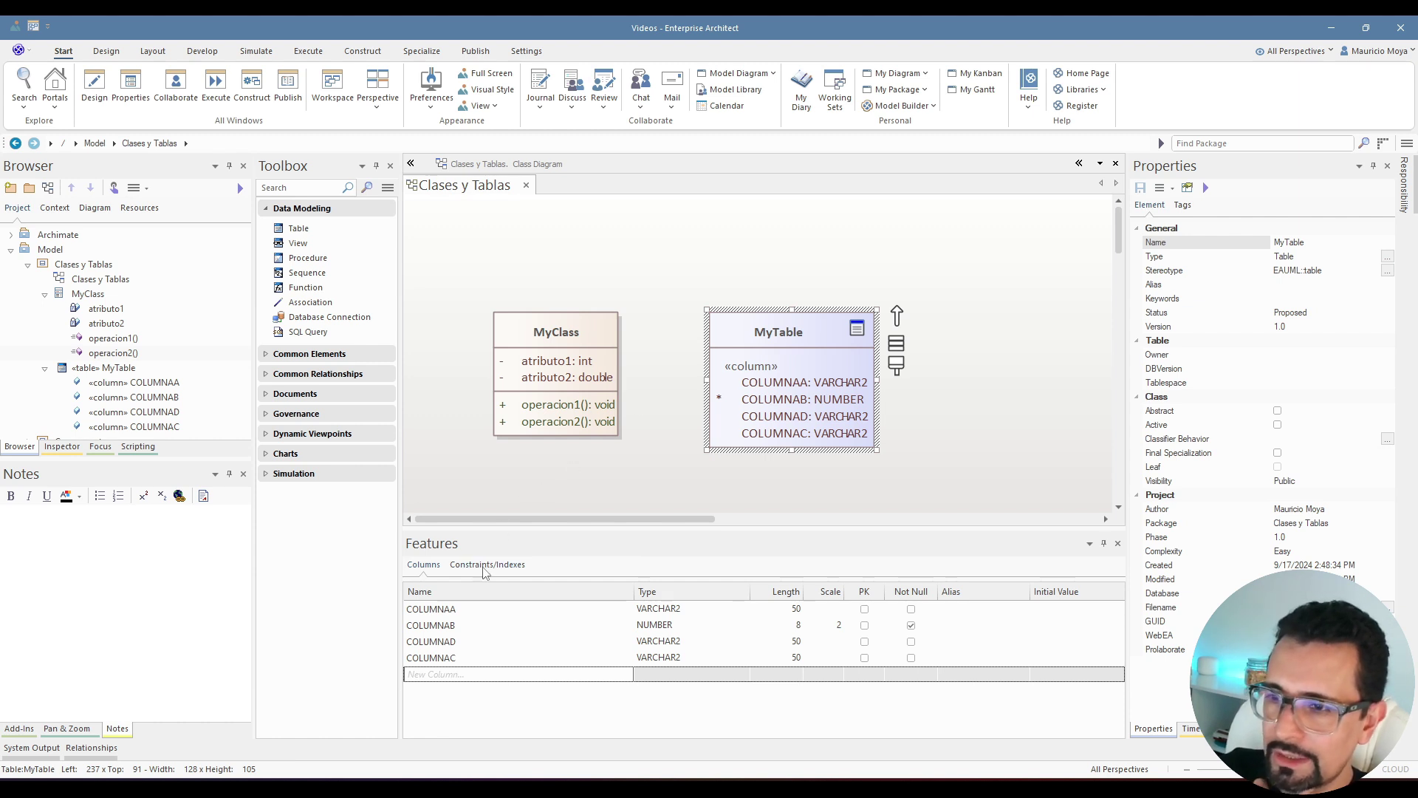
left_click(566, 378)
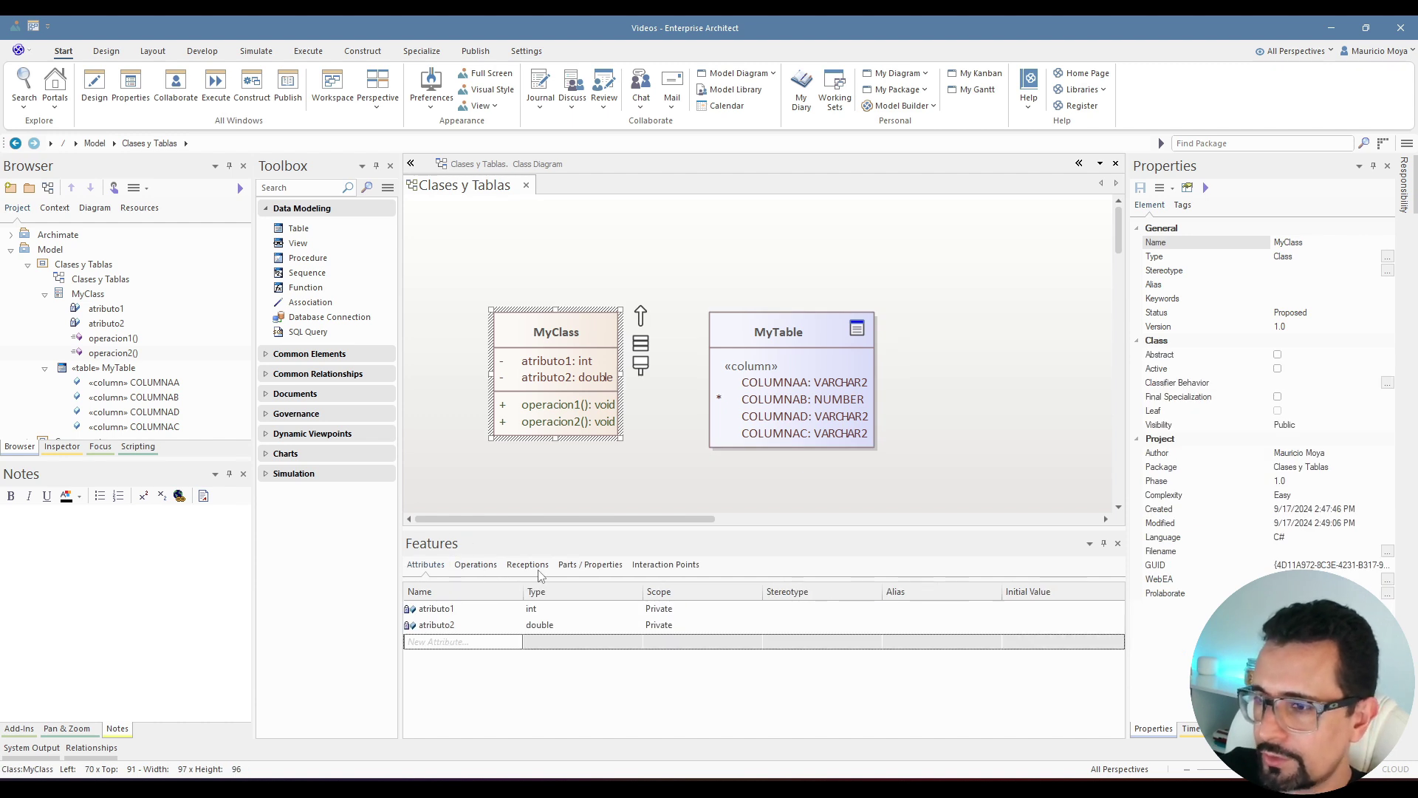
left_click(776, 362)
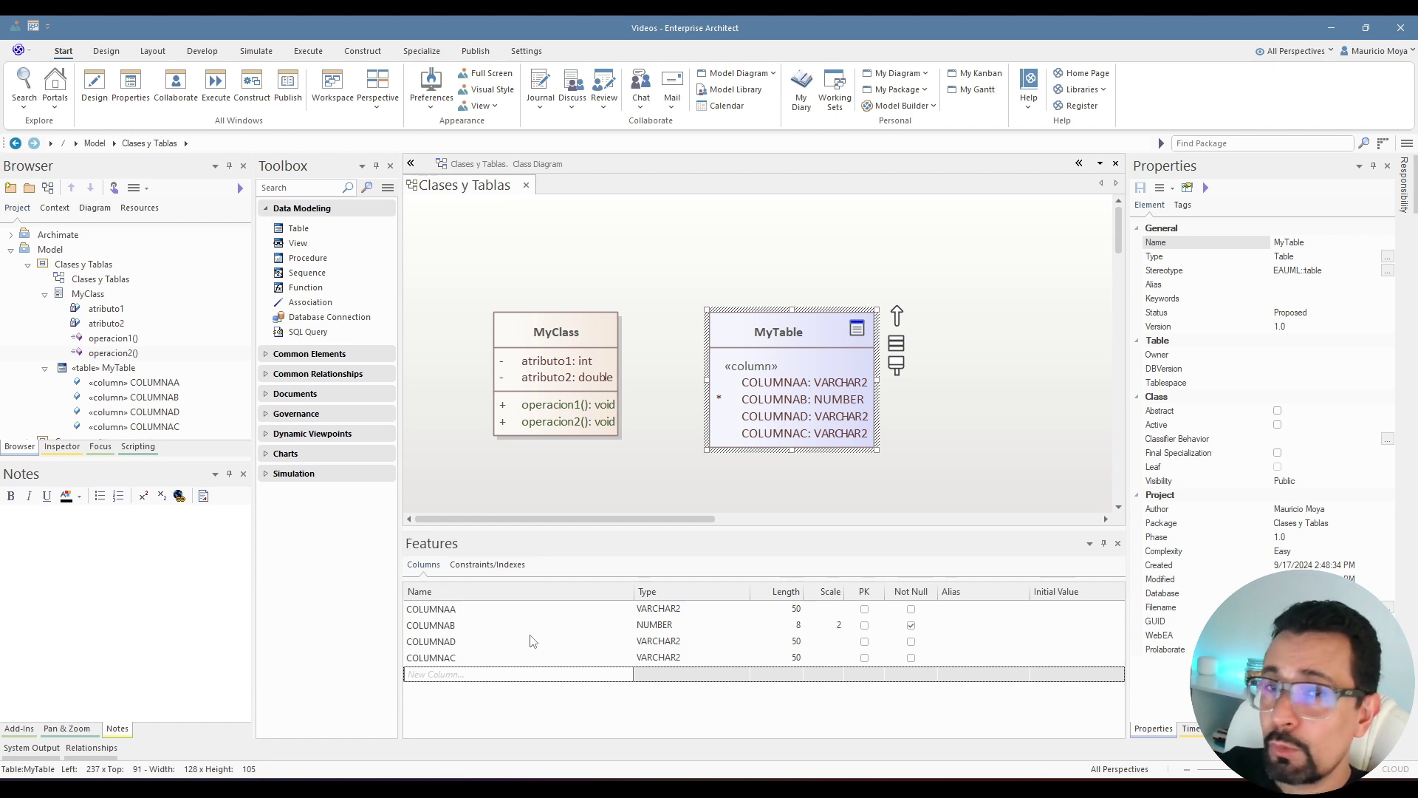
- Move COLUMNAC up to the first position in the column order of MyTable
left_click(539, 657)
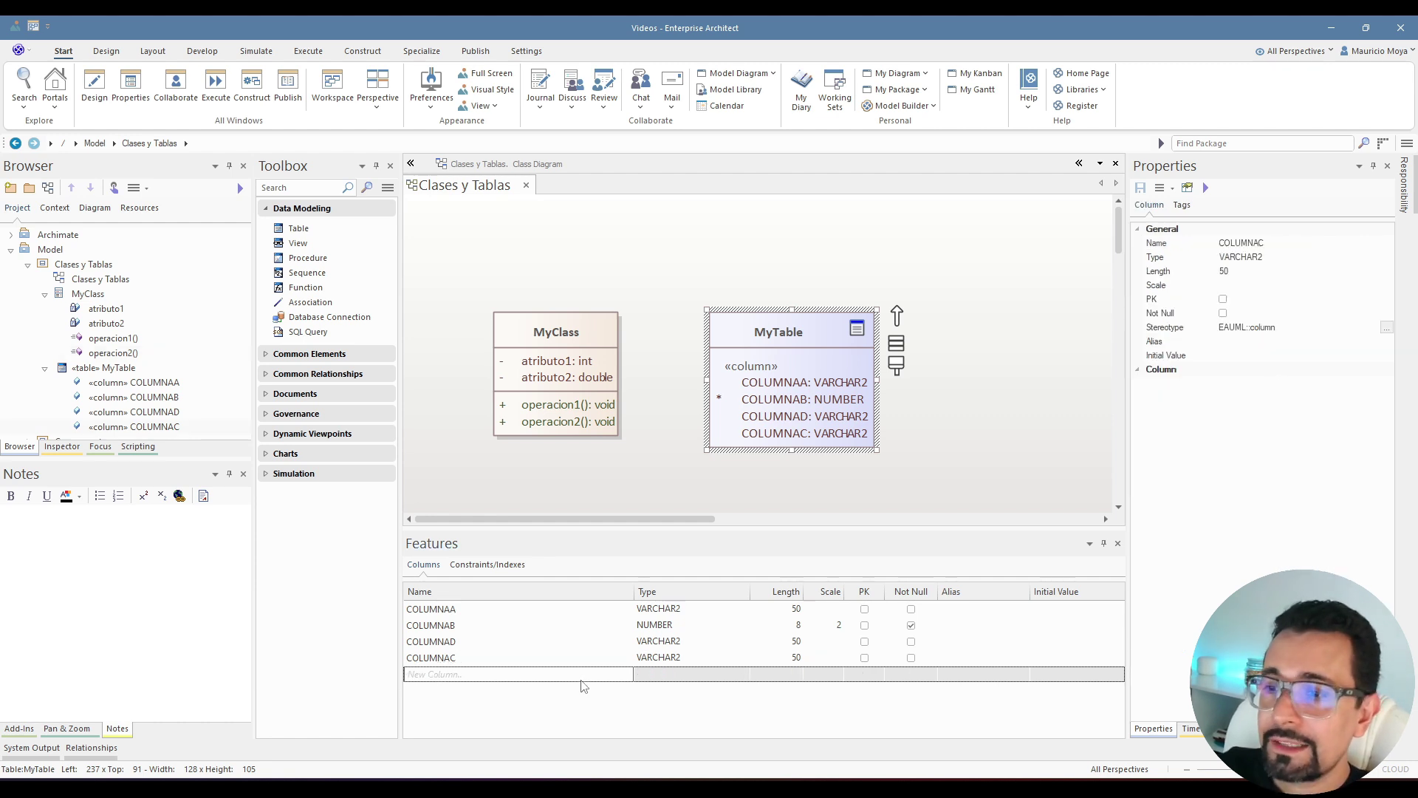
left_click(527, 658)
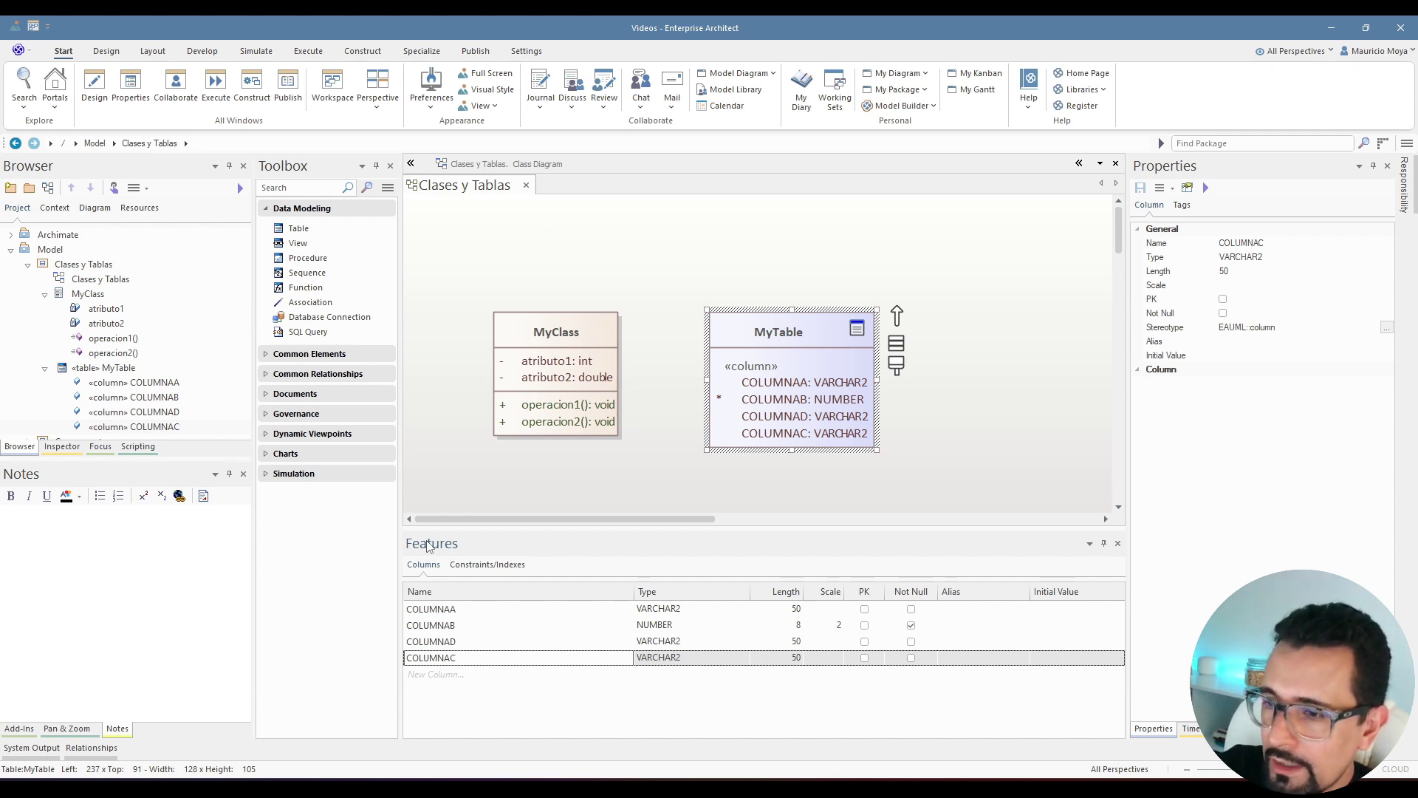
key("ctrl+Up")
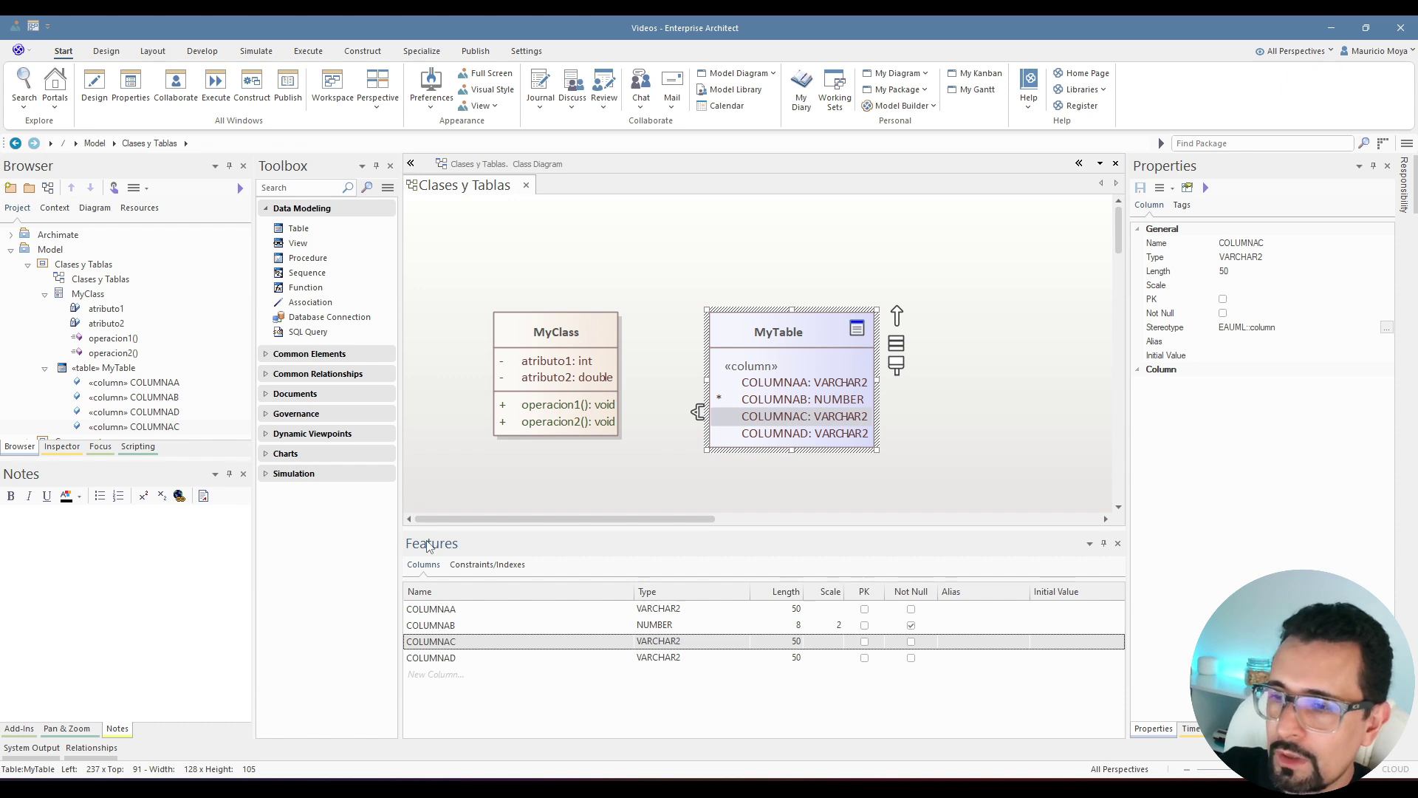
key("ctrl+Up")
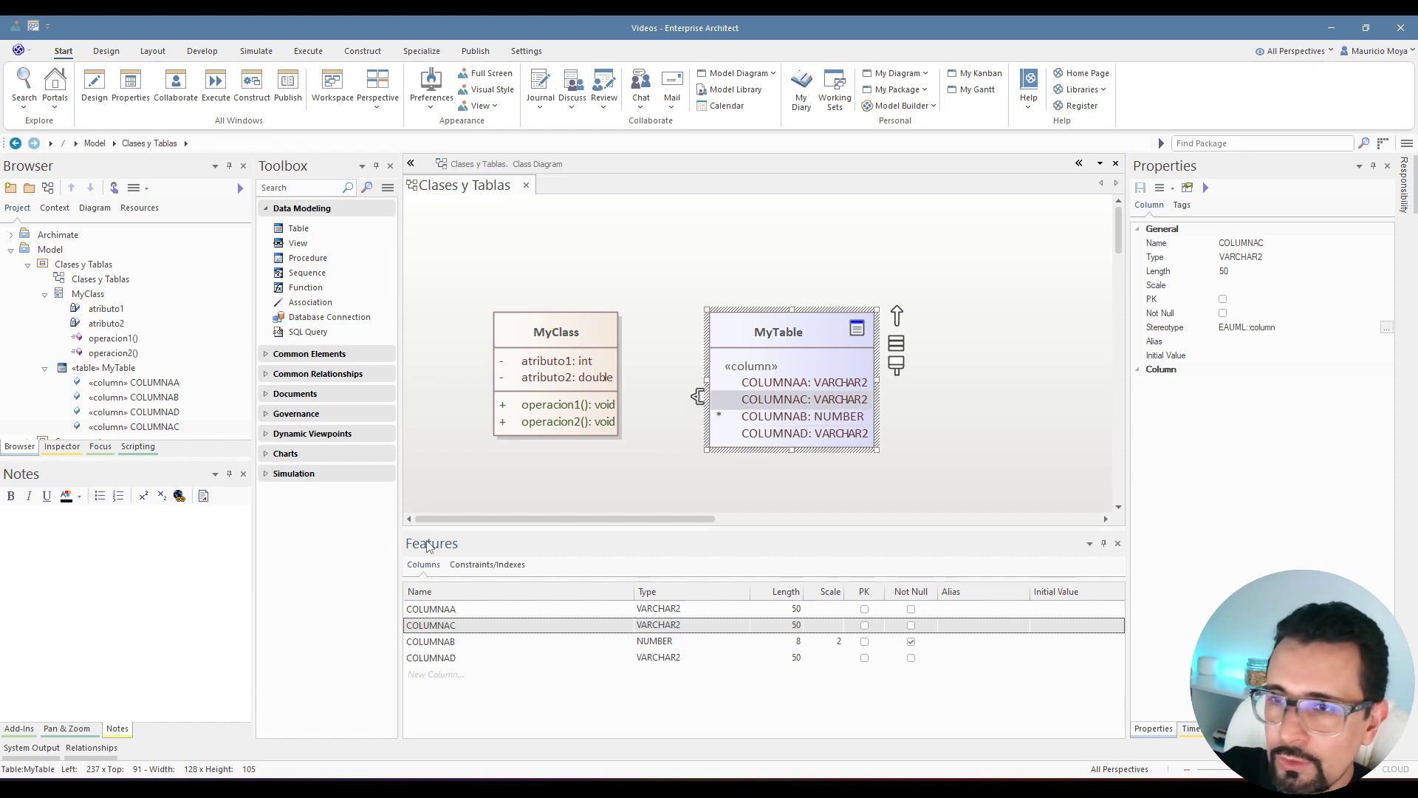
key("ctrl+Up")
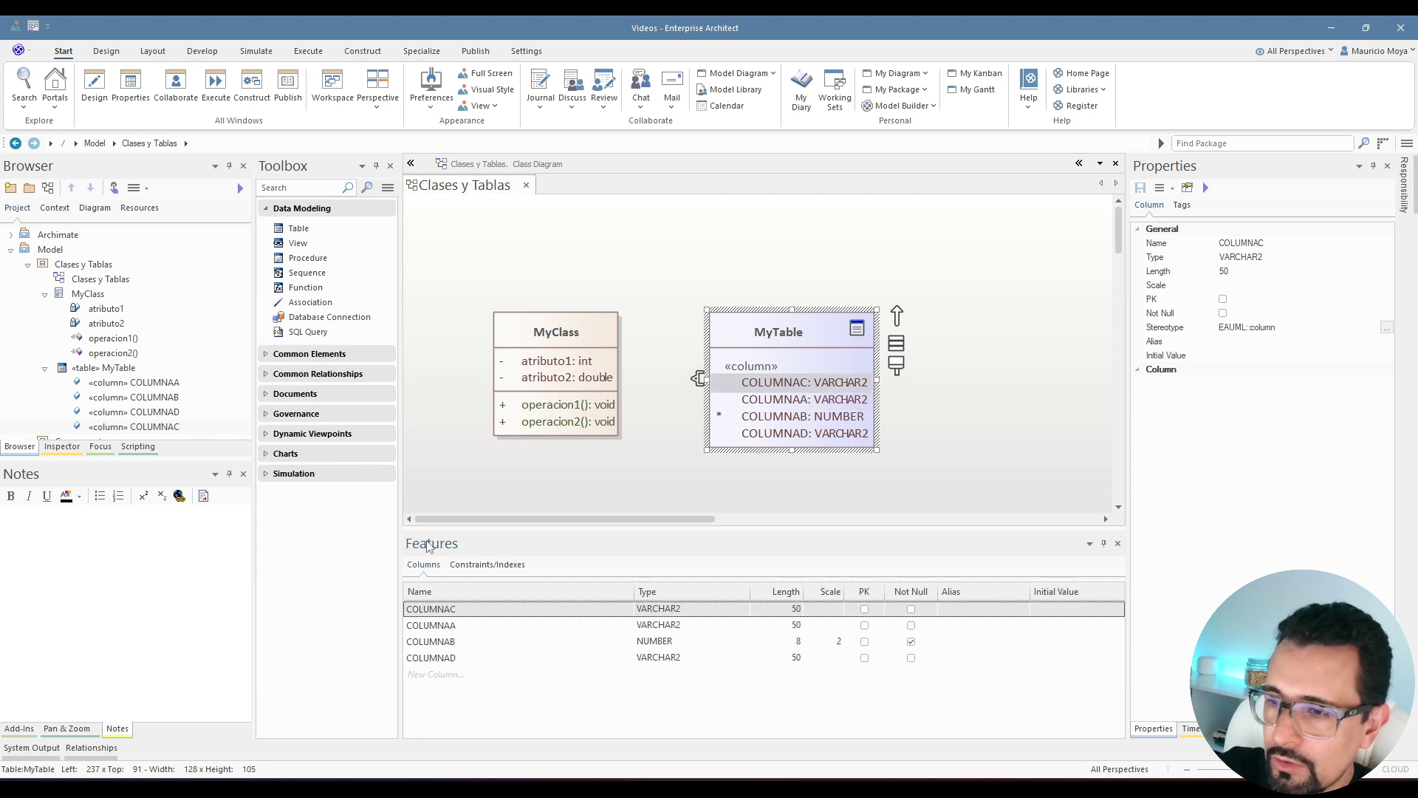
- Move COLUMNAC back down to the last position in MyTable
key("ctrl+Down")
key("ctrl+Down")
key("ctrl+Down")
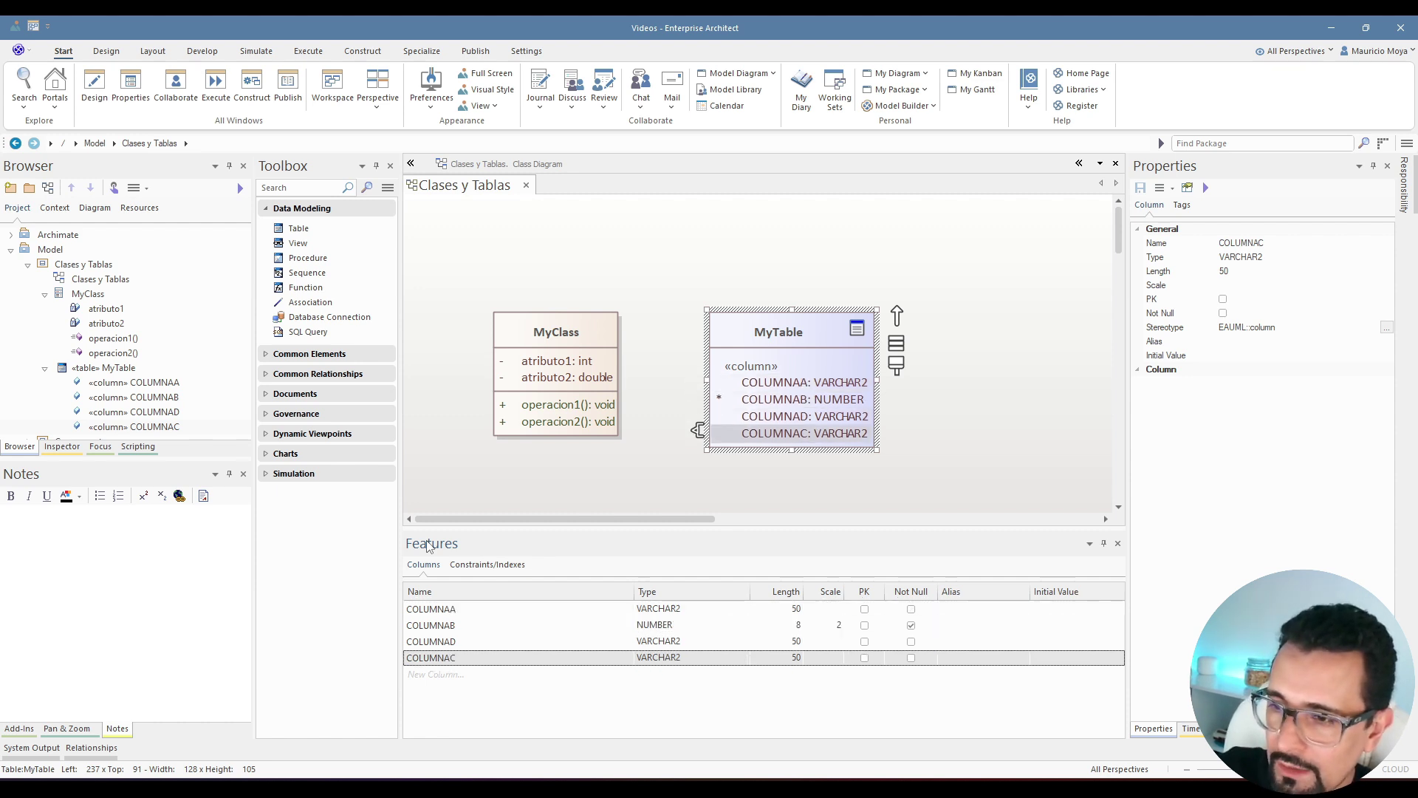
- Move COLUMNAC to the start of MyTable's column order once more and return it to the end
key("ctrl+Up")
key("ctrl+Up")
key("ctrl+Up")
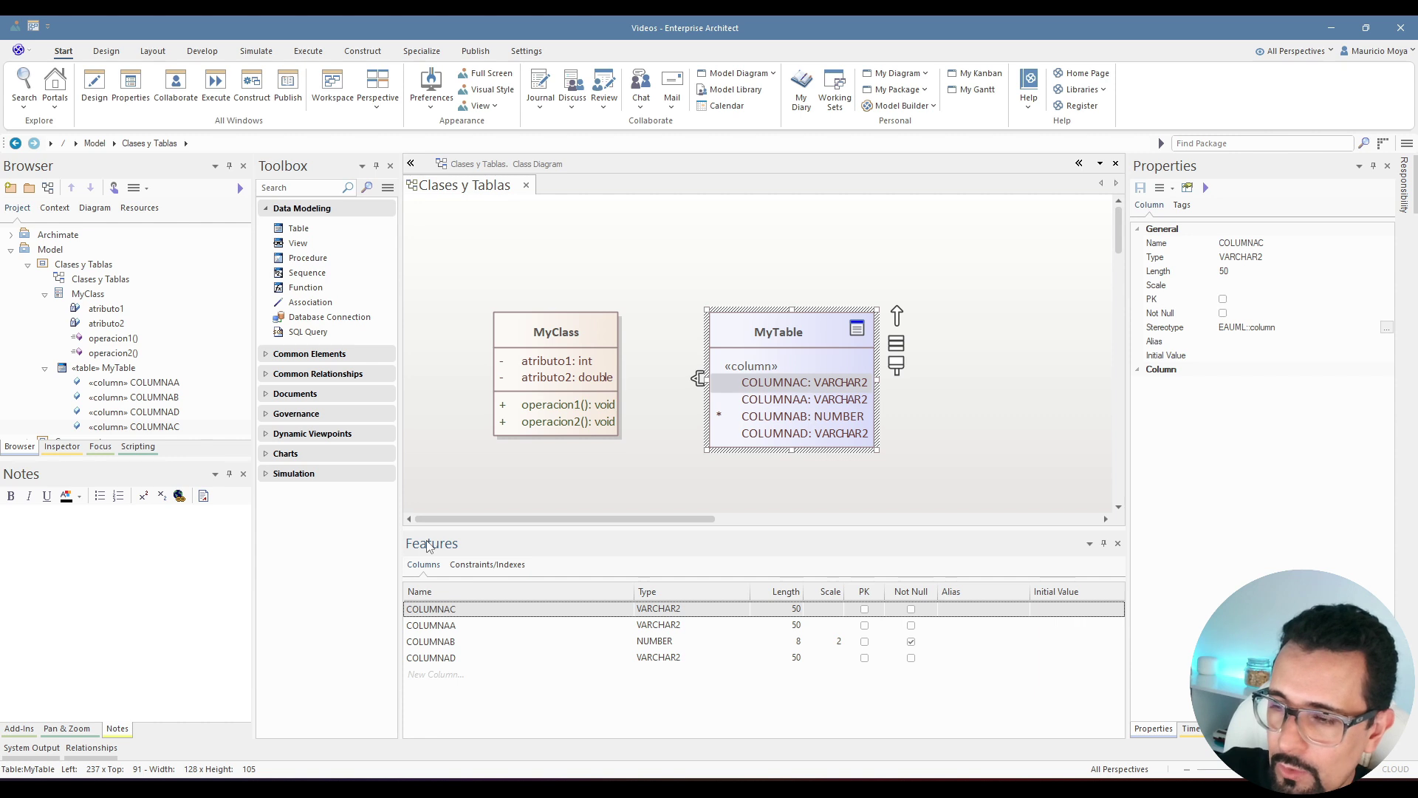
key("ctrl+Down")
key("ctrl+Down")
key("ctrl+Down")
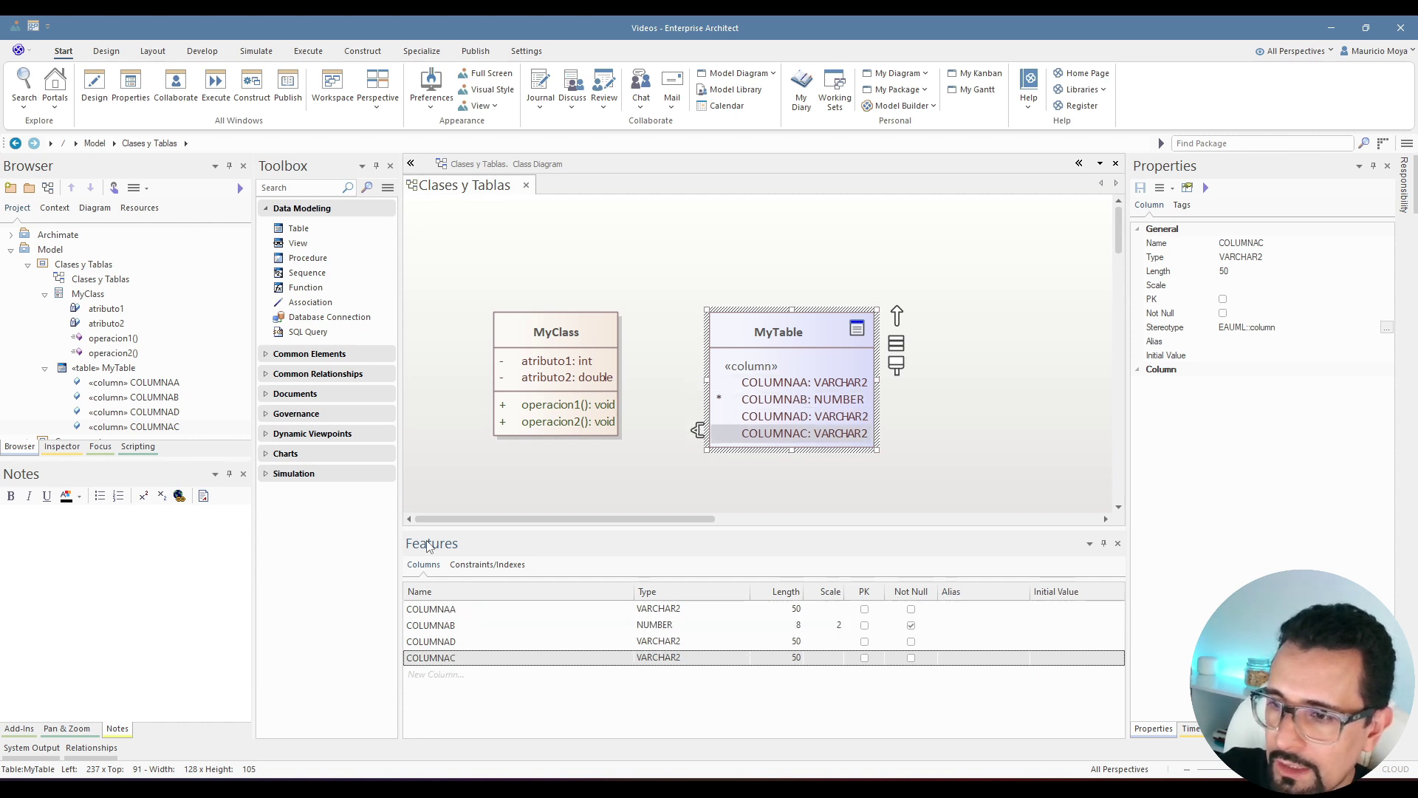
- Move COLUMNAC up one position in MyTable, placing it above COLUMNAD
key("ctrl+Up")
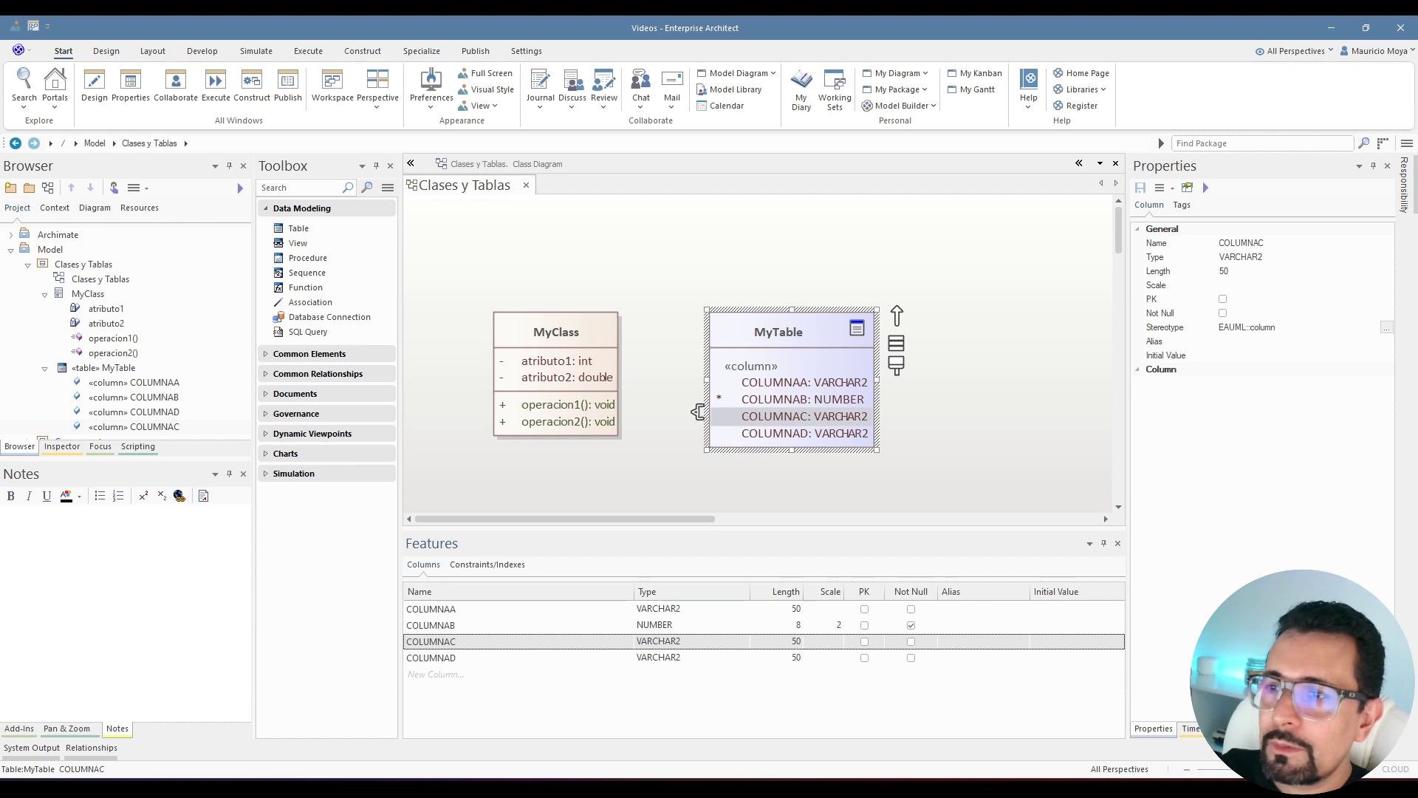
- Swap the attribute order of MyClass back and forth, leaving atributo2 above atributo1
left_click(567, 418)
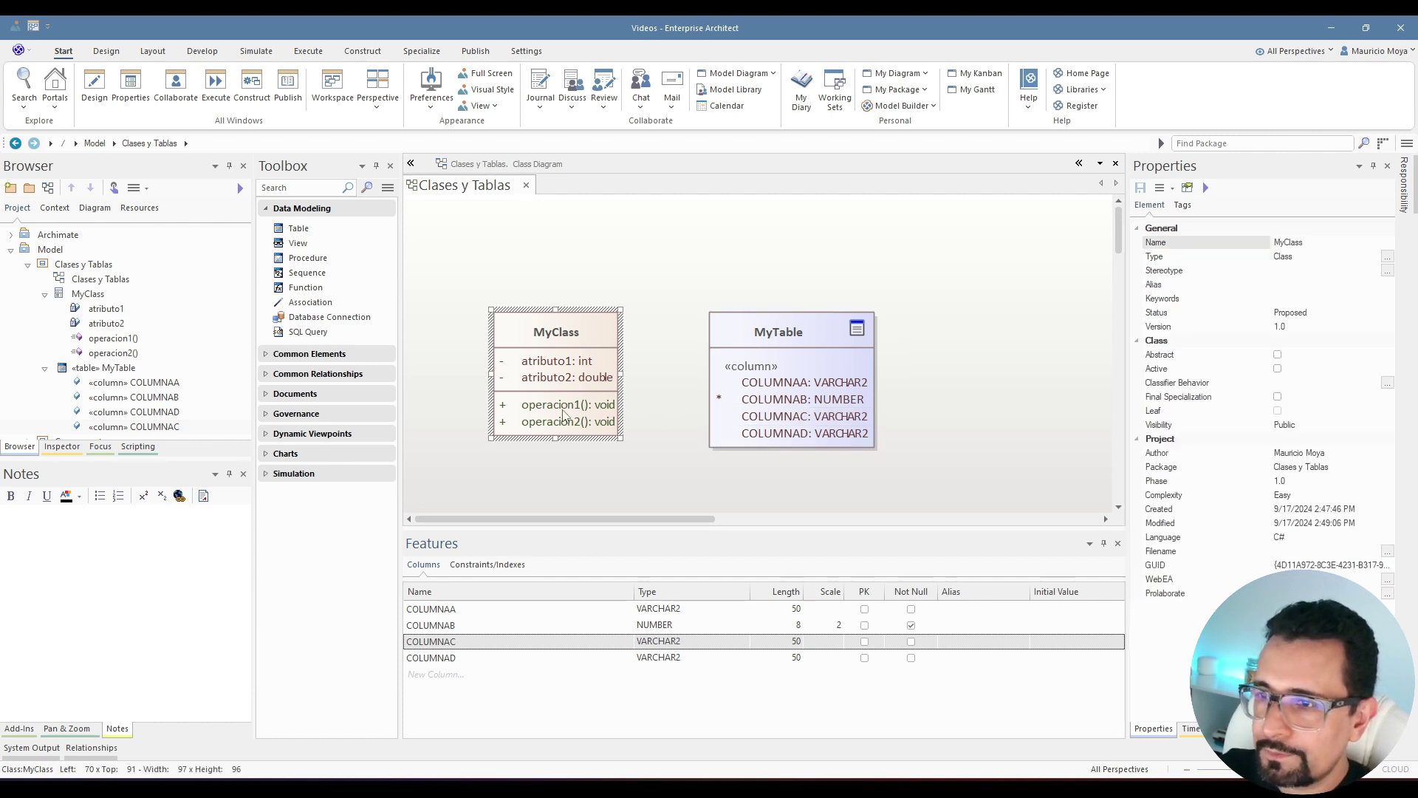
left_click(458, 625)
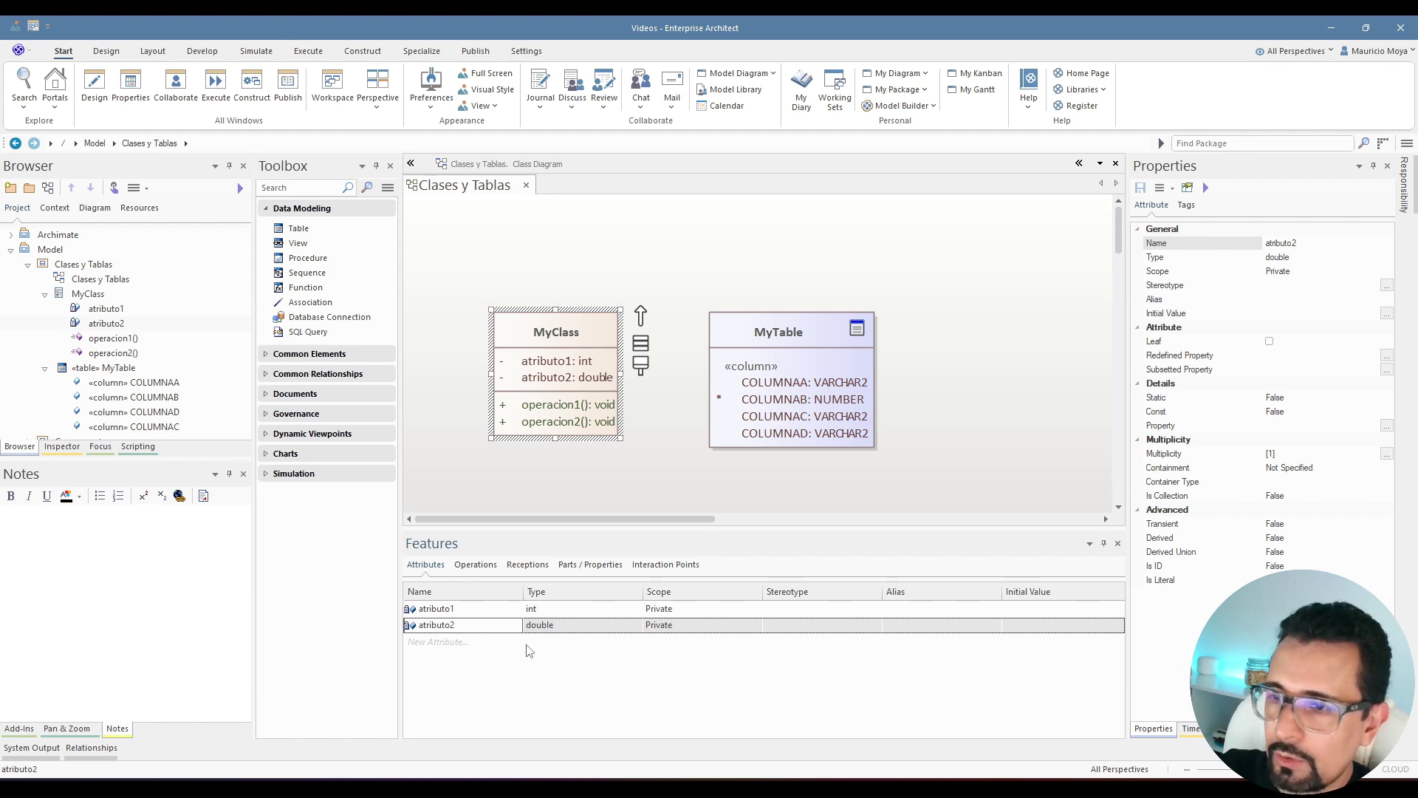
key("ctrl+Up")
key("ctrl+Down")
key("ctrl+Up")
key("ctrl+Down")
key("ctrl+Up")
key("ctrl+Down")
key("ctrl+Up")
key("ctrl+Down")
key("ctrl+Up")
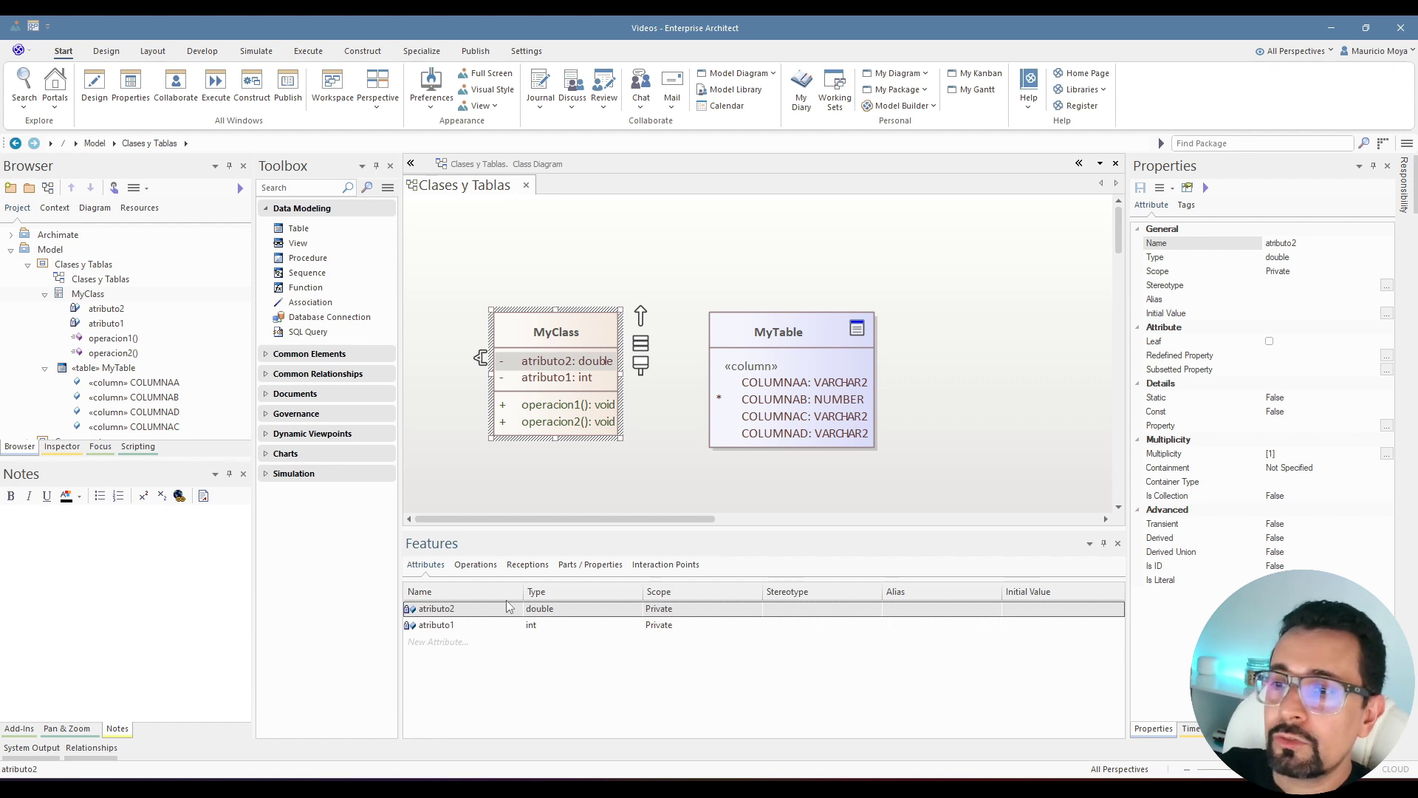
- Move operacion2 above operacion1 in MyClass several times, returning it below operacion1 each time
left_click(478, 565)
left_click(462, 625)
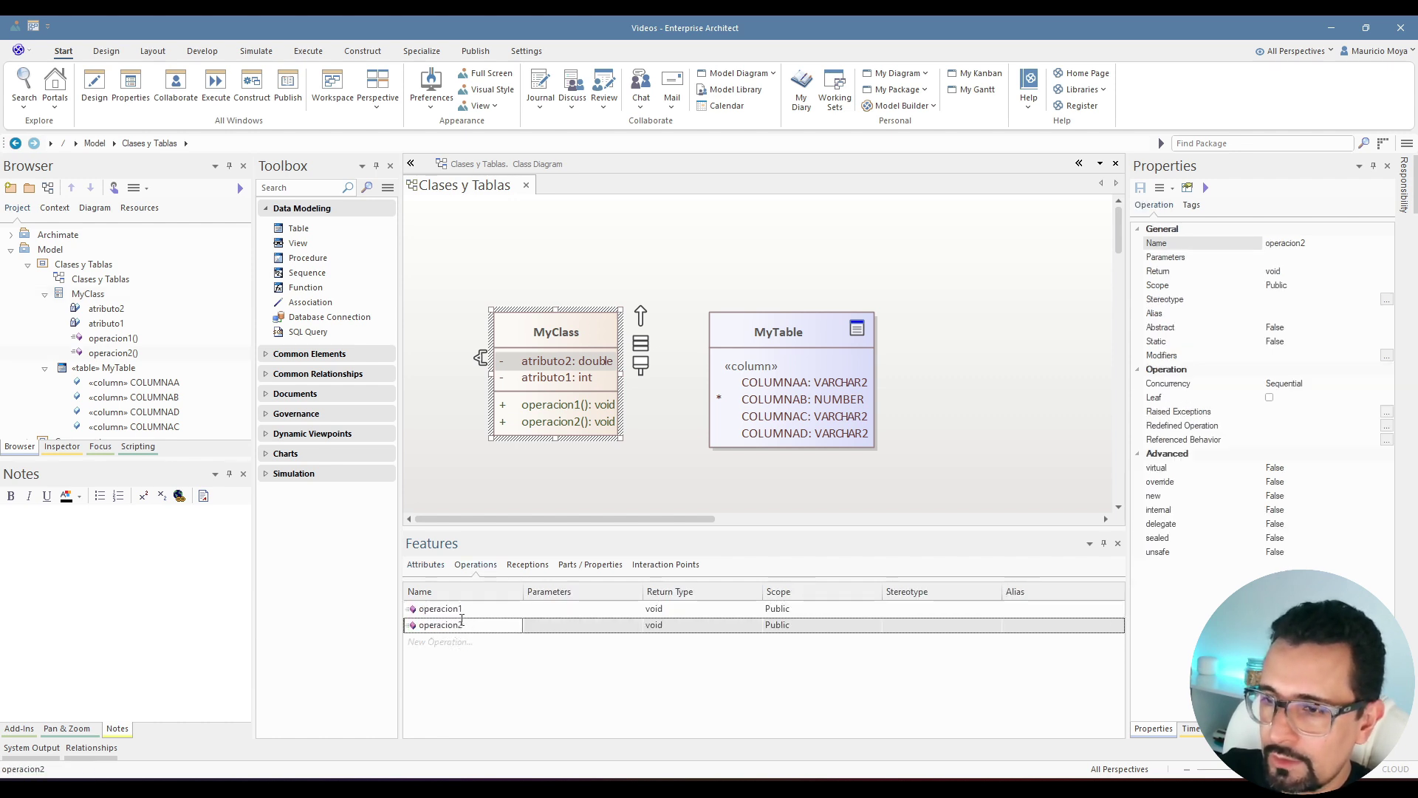
key("ctrl+Up")
key("ctrl+Down")
key("ctrl+Up")
key("ctrl+Down")
key("ctrl+Up")
key("ctrl+Down")
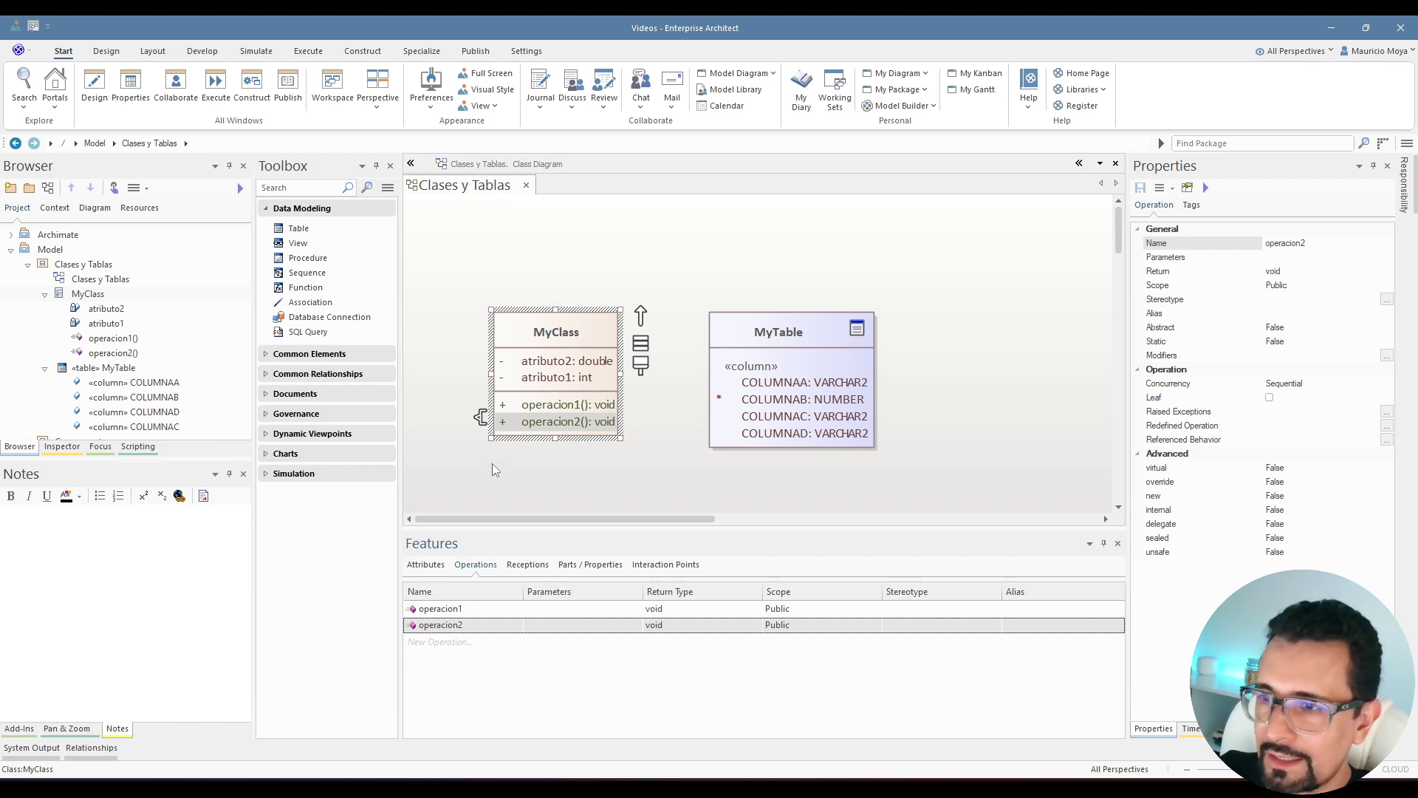
- Set the Features window to auto-hide and place two new tables side by side in an empty area of the Clases y Tablas diagram
scroll(493, 465, "down", 5)
left_click(1103, 543)
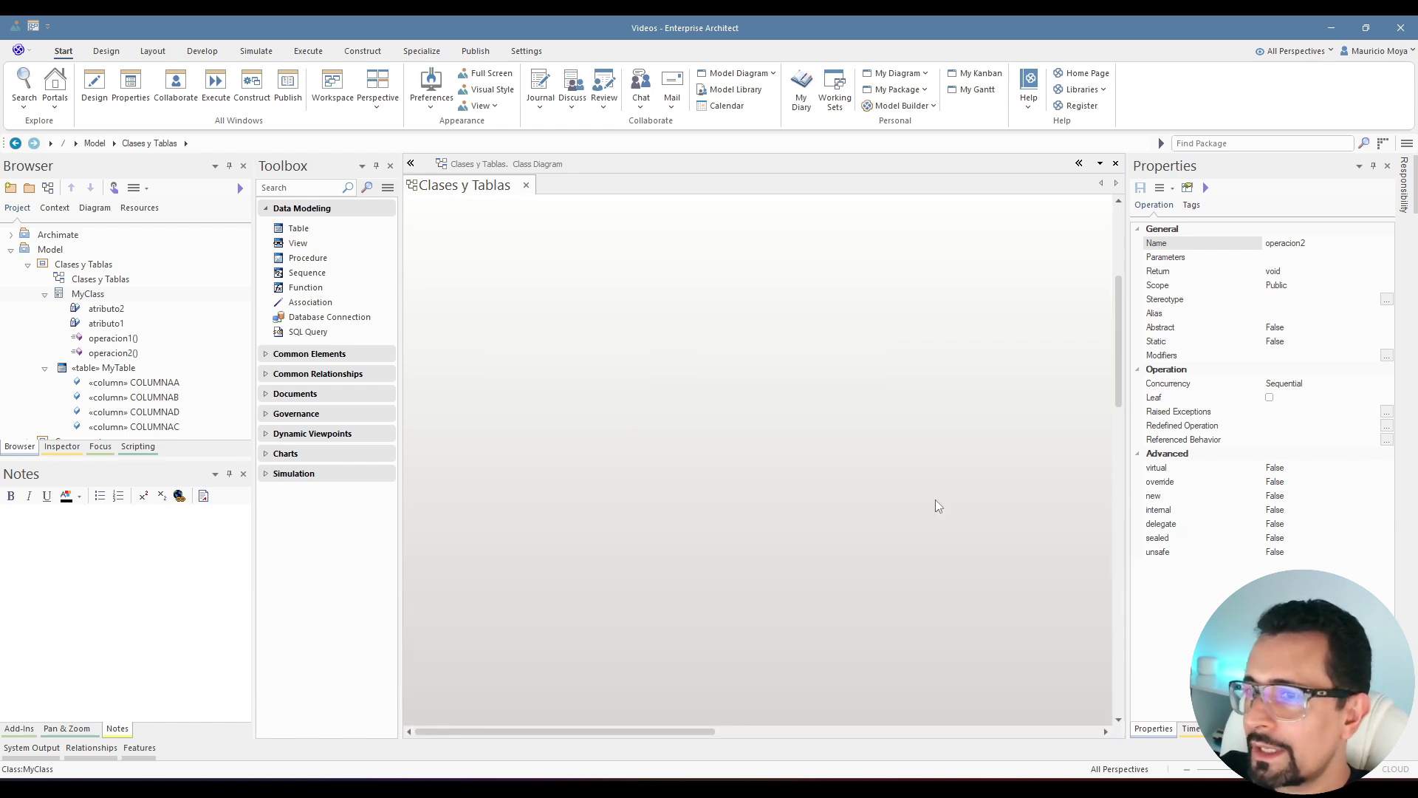
left_click(342, 235)
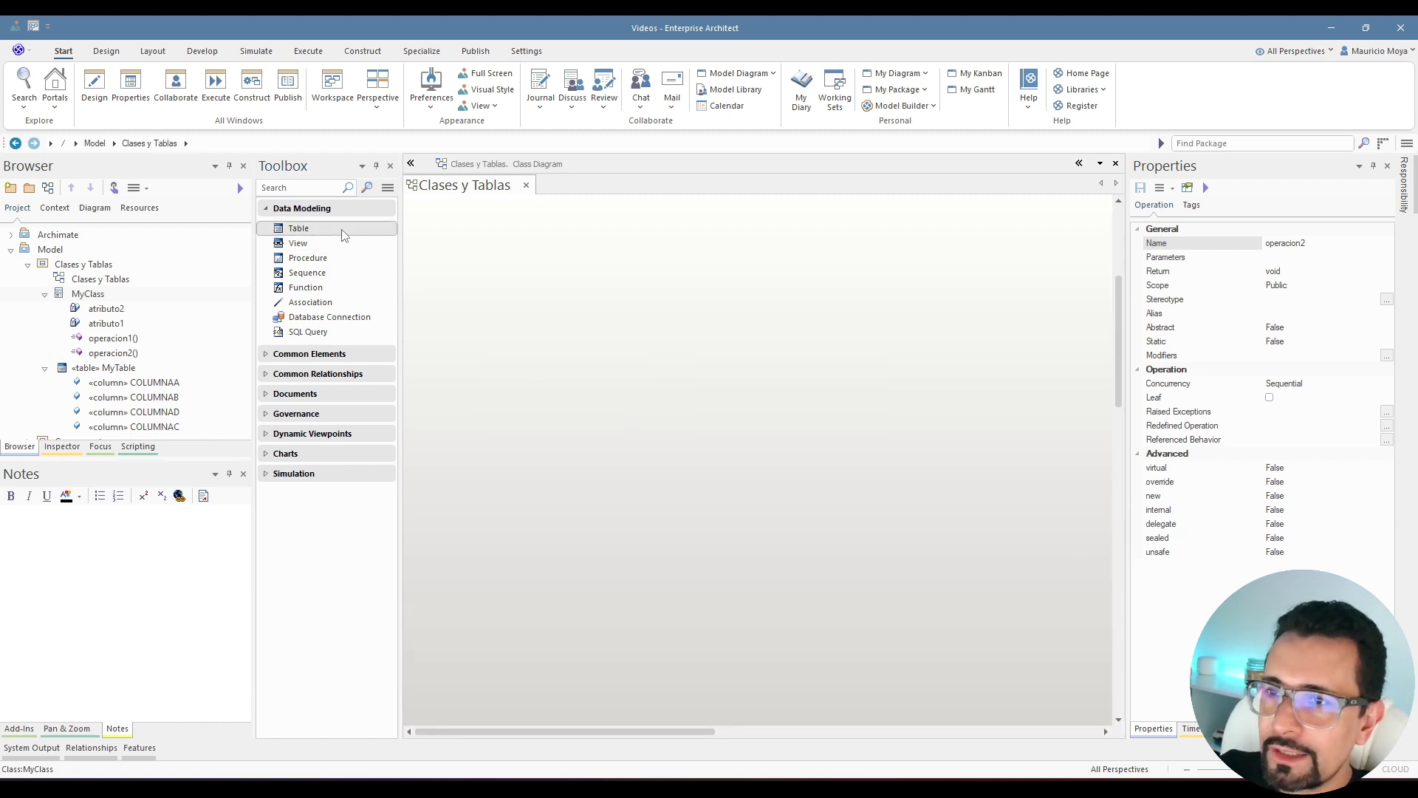
left_click(526, 392)
left_click(783, 419)
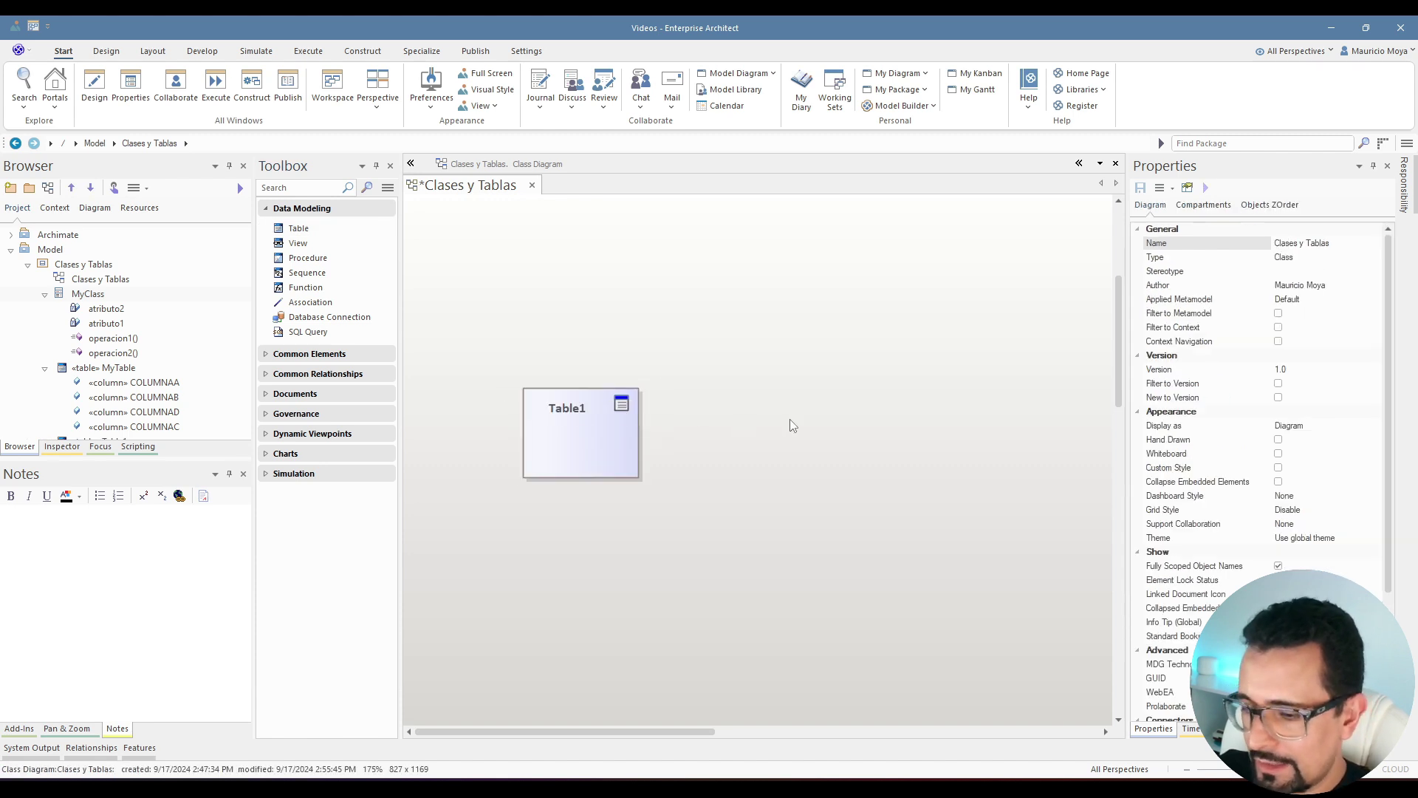
left_click(793, 419)
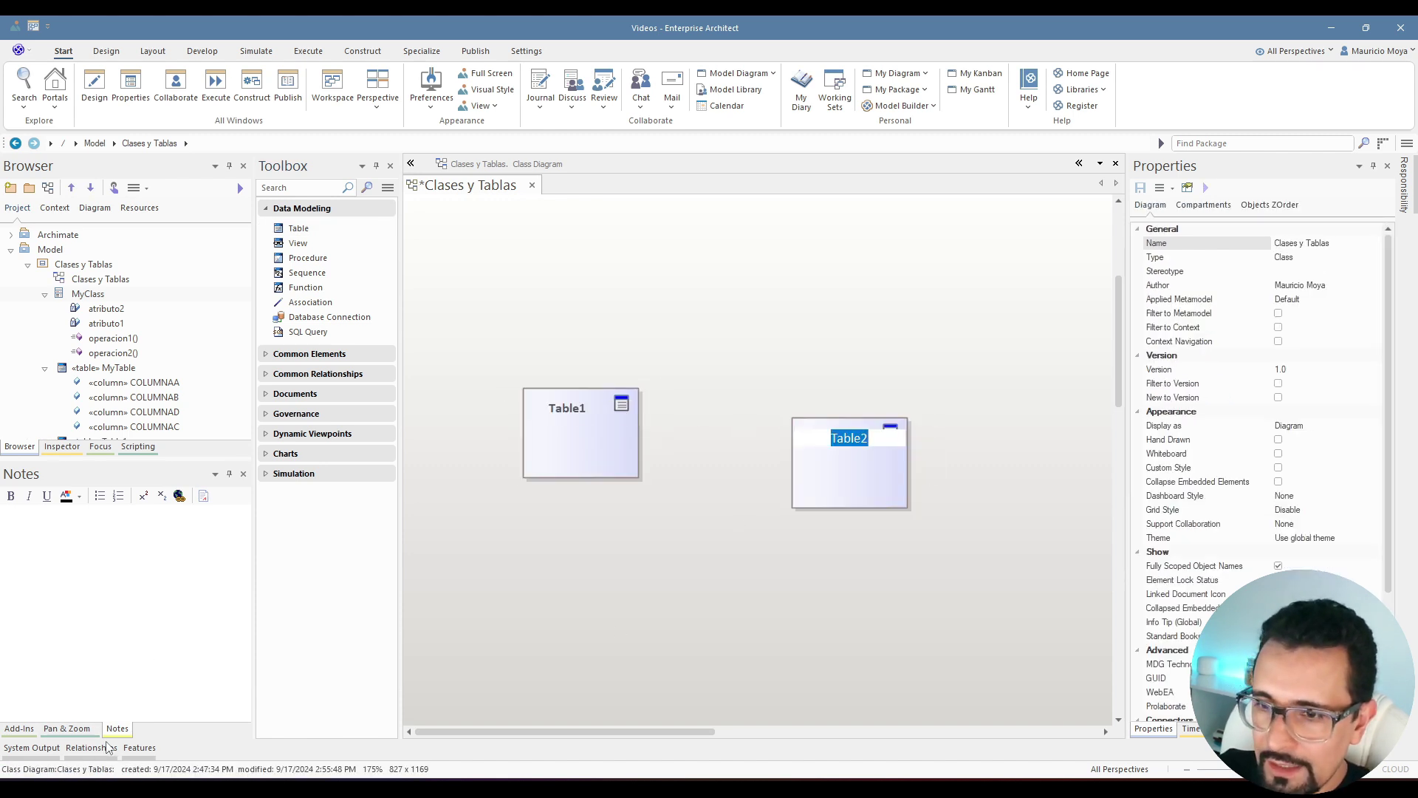
- Connect Table1 to Table2 with an Association and save the diagram
left_click(137, 747)
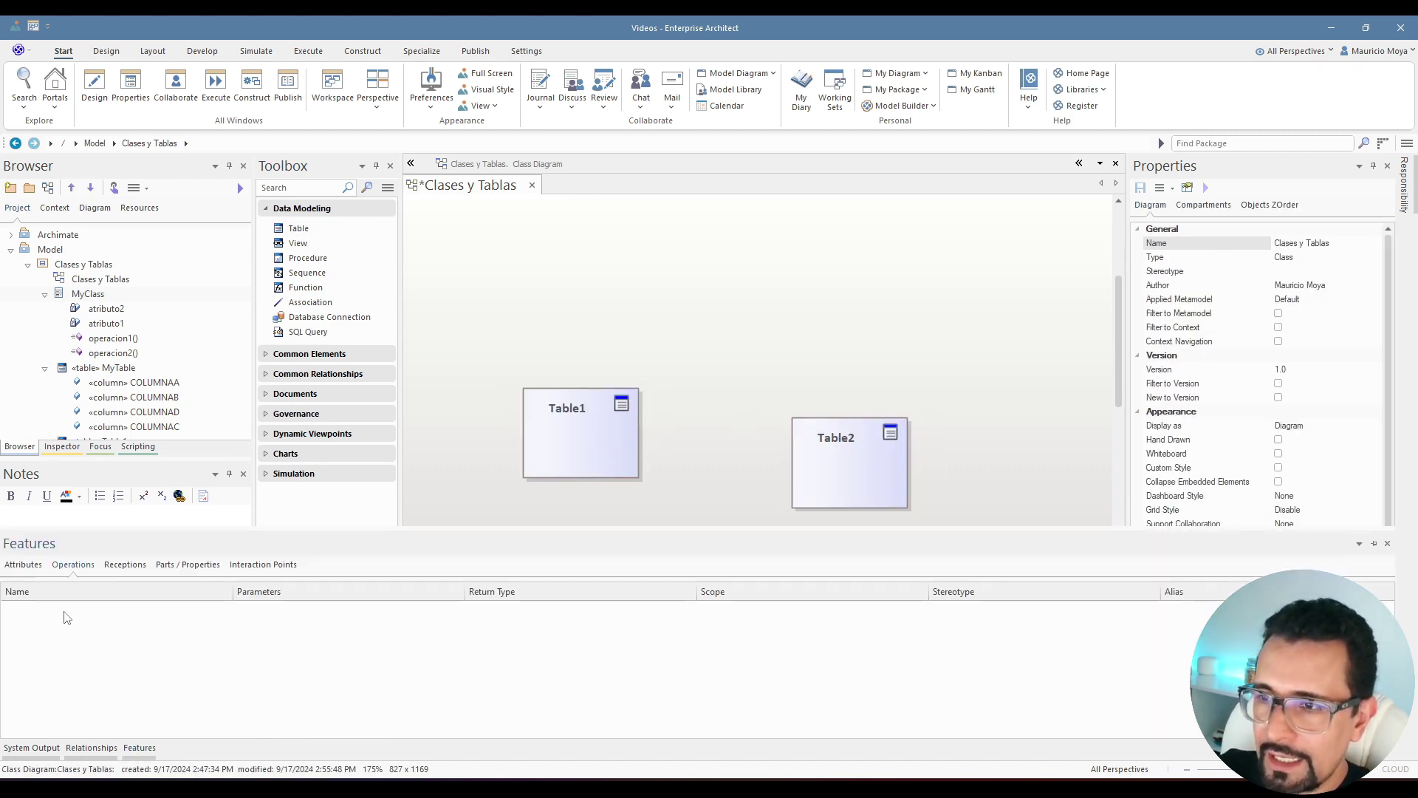
left_click(619, 403)
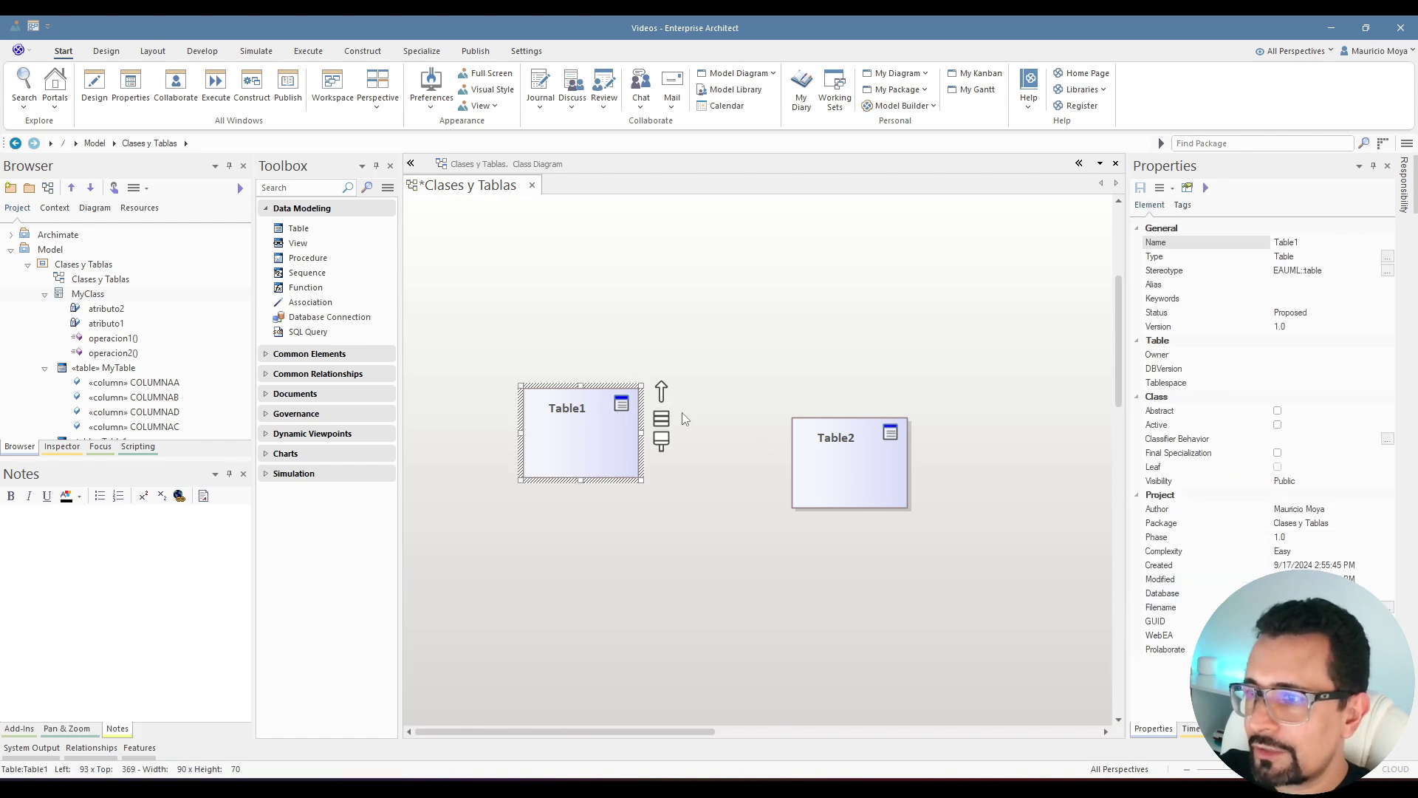
left_click_drag(661, 392, 823, 453)
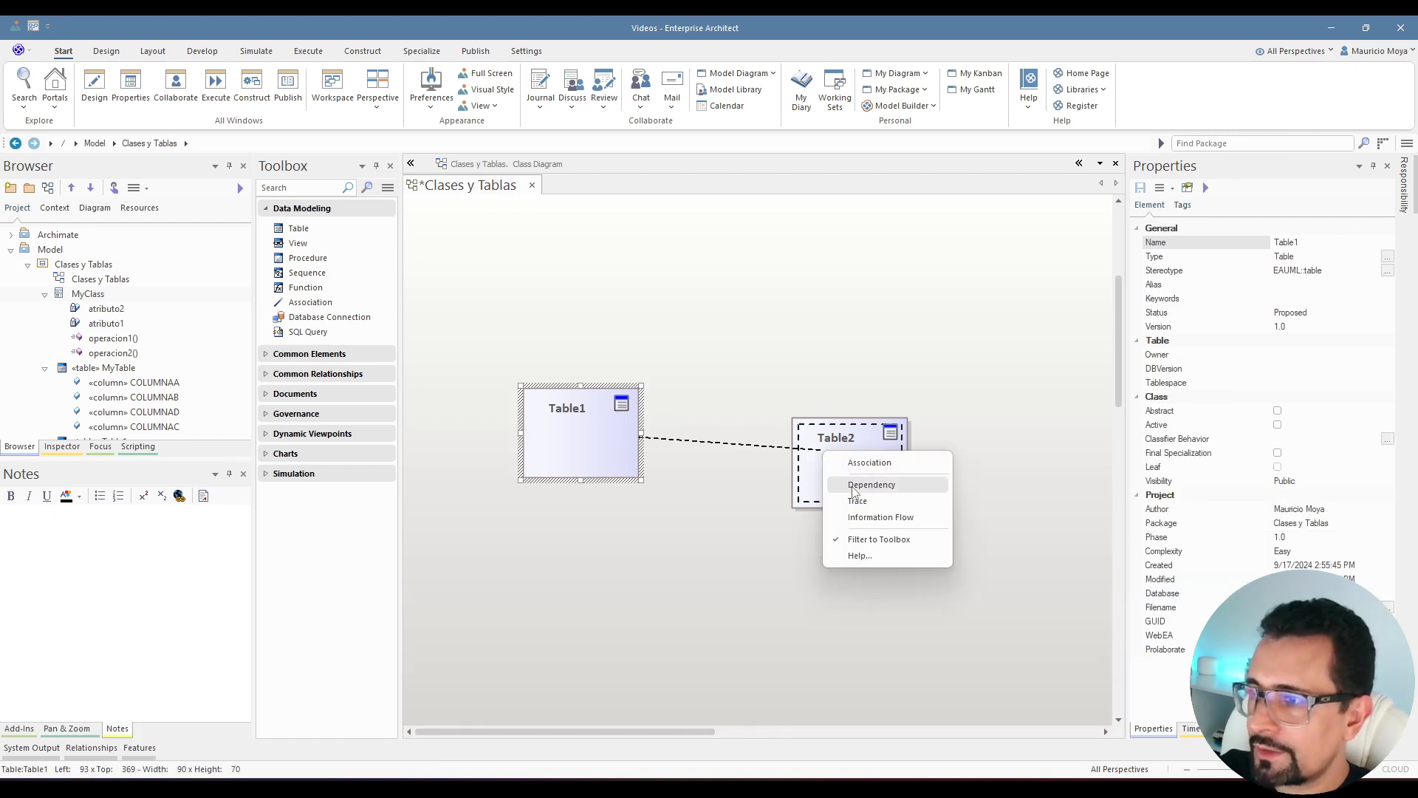
left_click(854, 462)
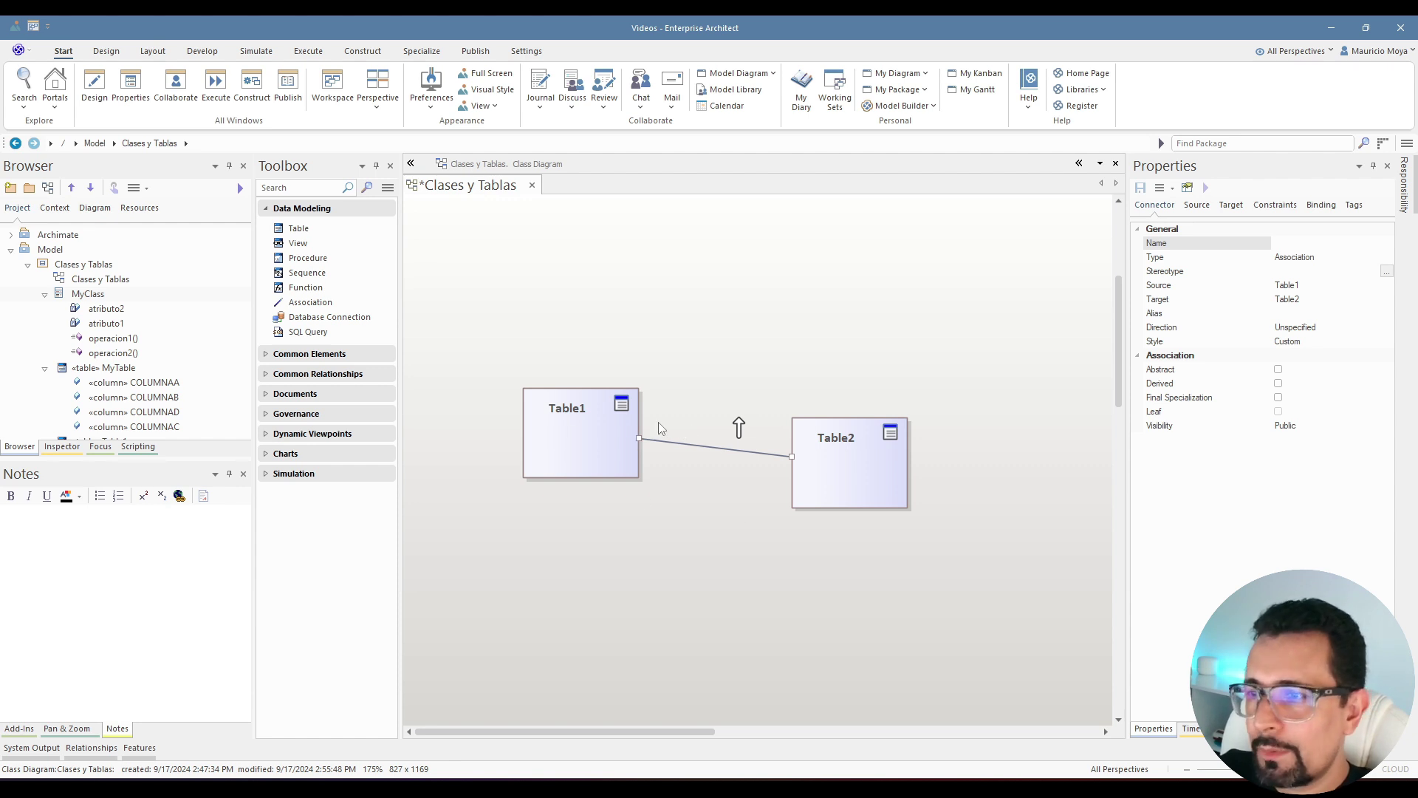
key("ctrl+s")
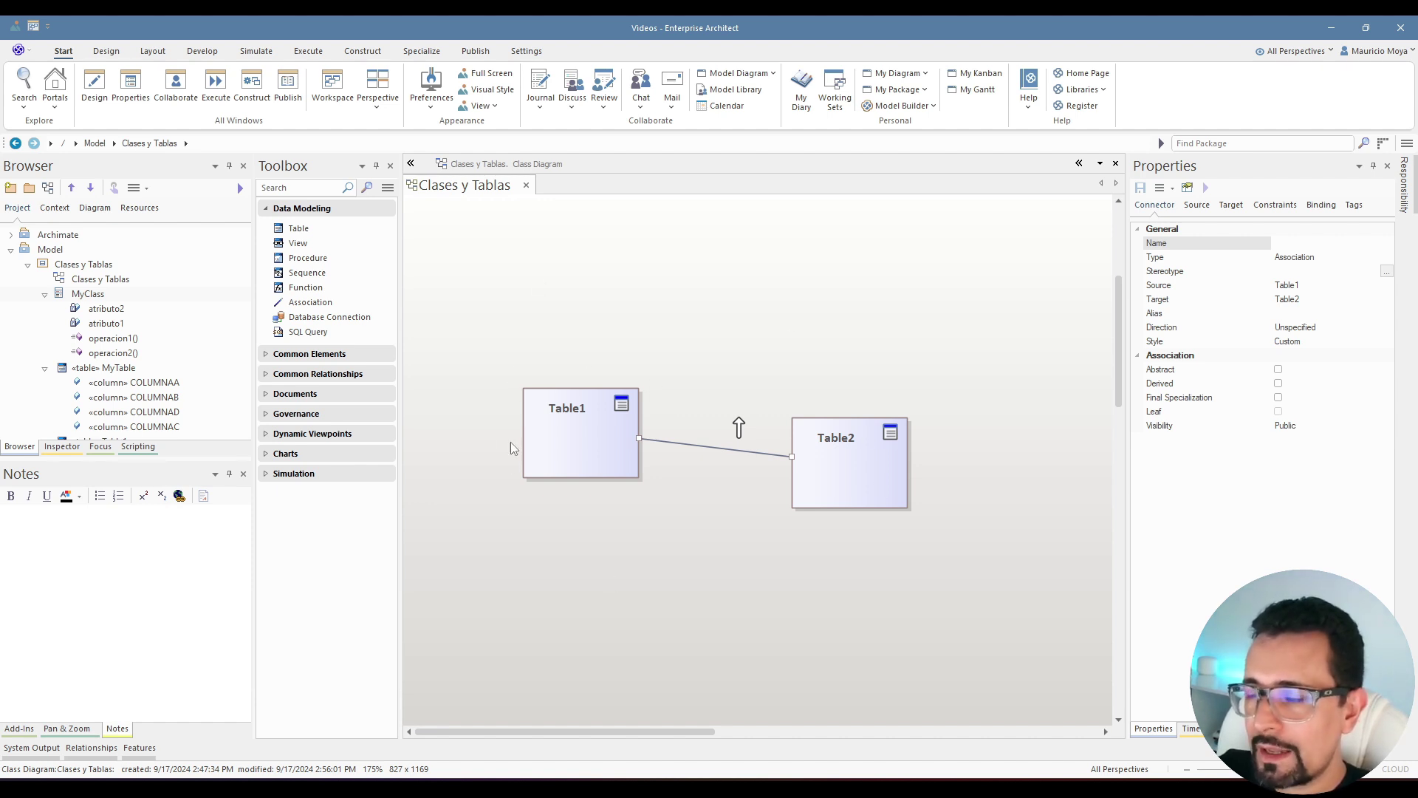
- Collapse the Clases y Tablas package and add a view named Database Builder under Model, with Package Only as initial content
left_click(44, 296)
left_click(44, 308)
left_click(28, 264)
right_click(49, 250)
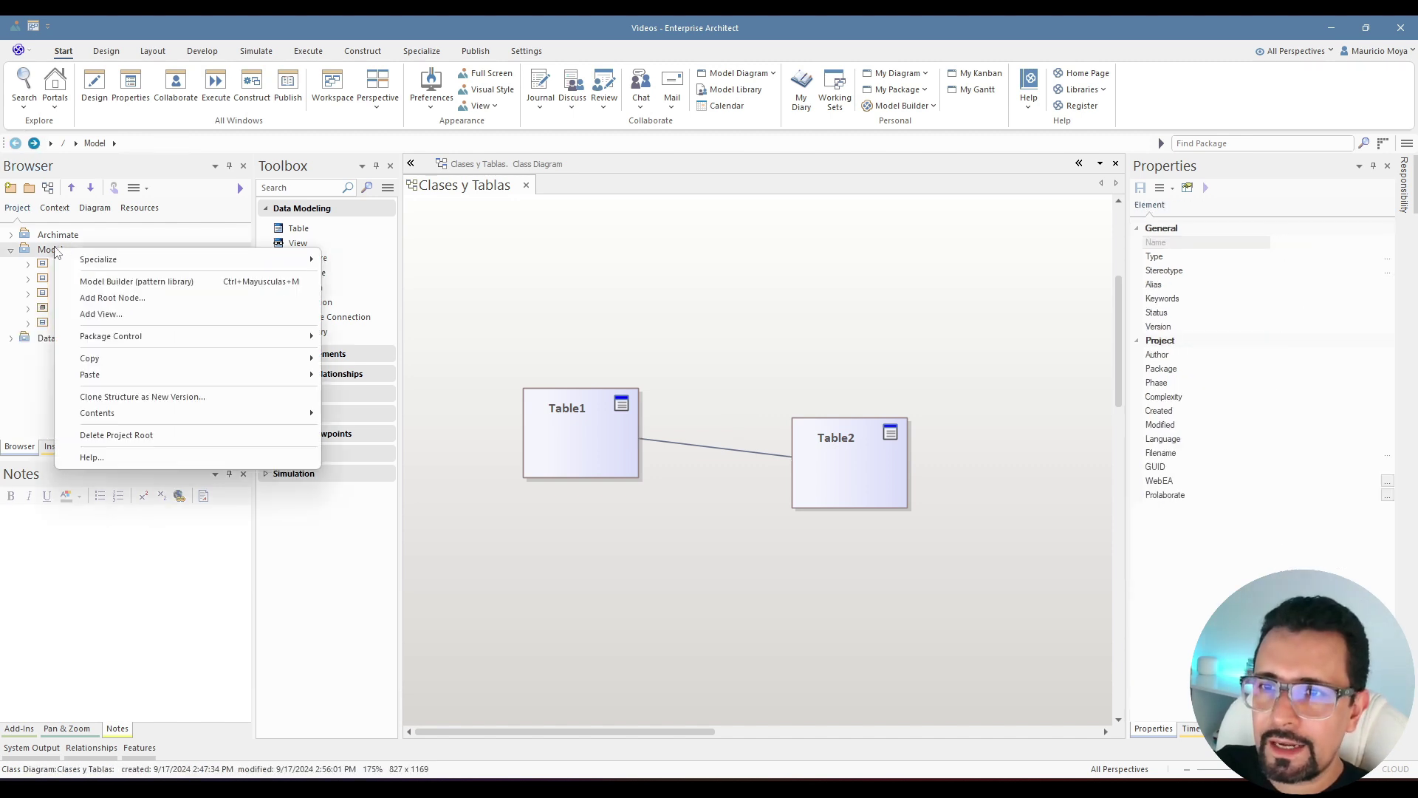
left_click(99, 314)
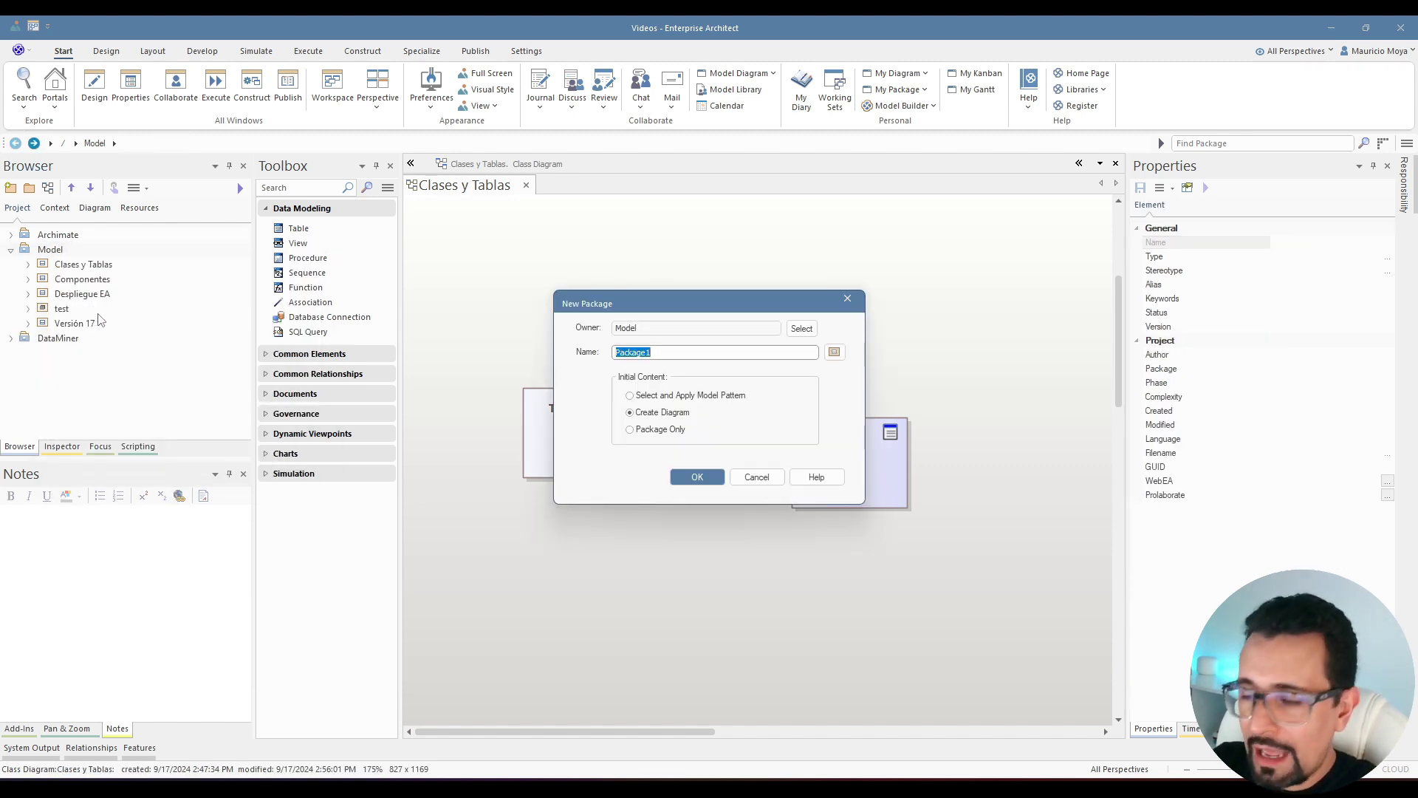
type("Database Builder")
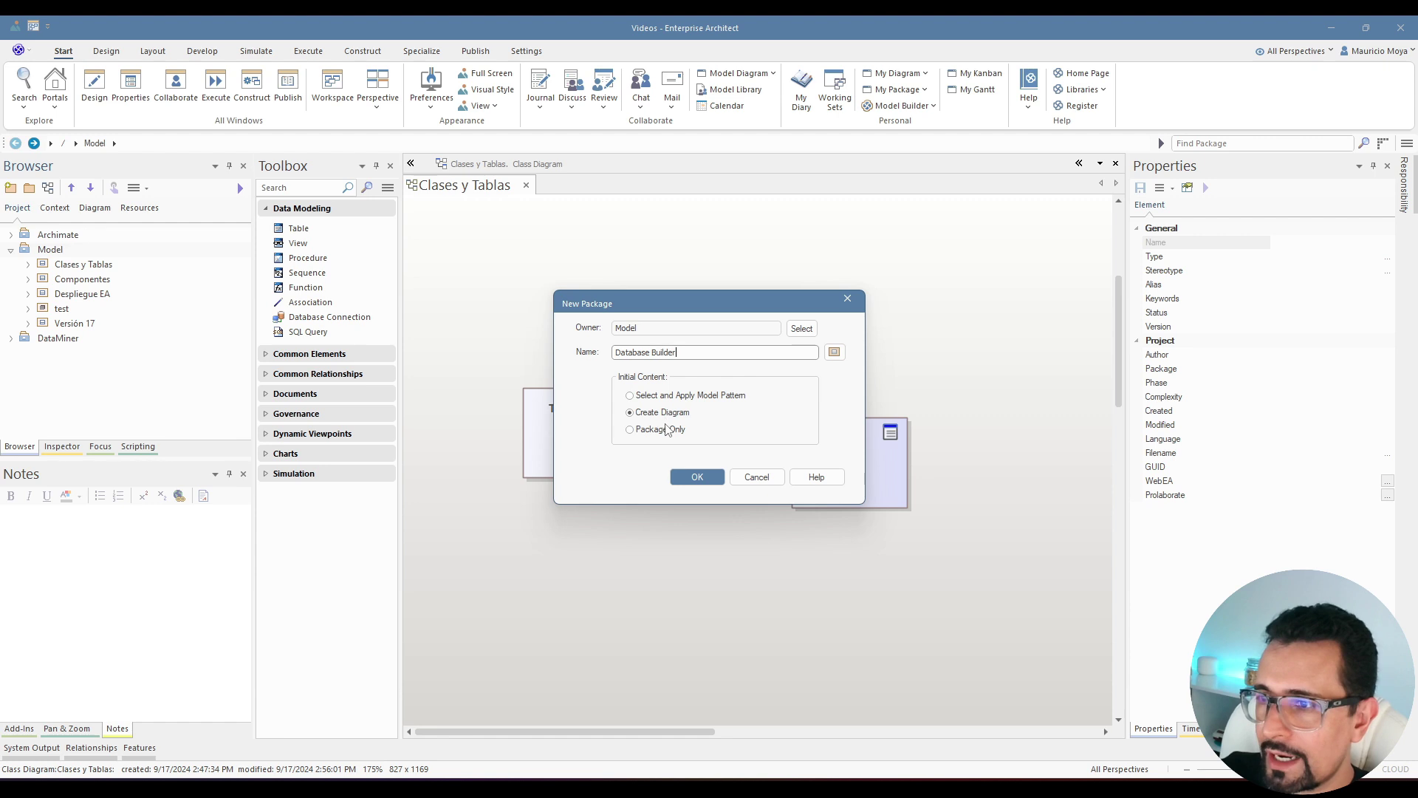
left_click(665, 431)
left_click(697, 475)
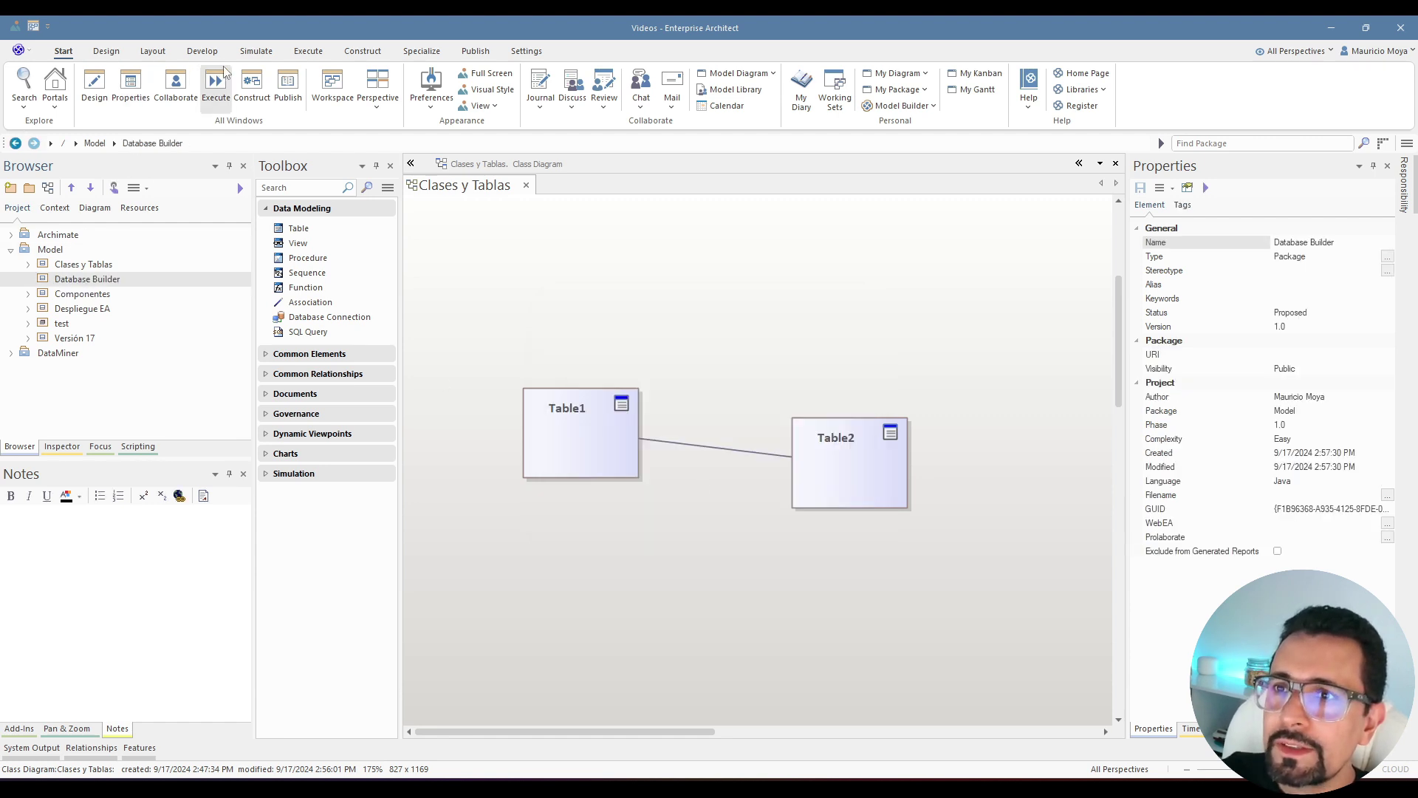
- Open the Database Builder tool for the Database Builder package and set the Properties and Toolbox windows to auto-hide
left_click(207, 52)
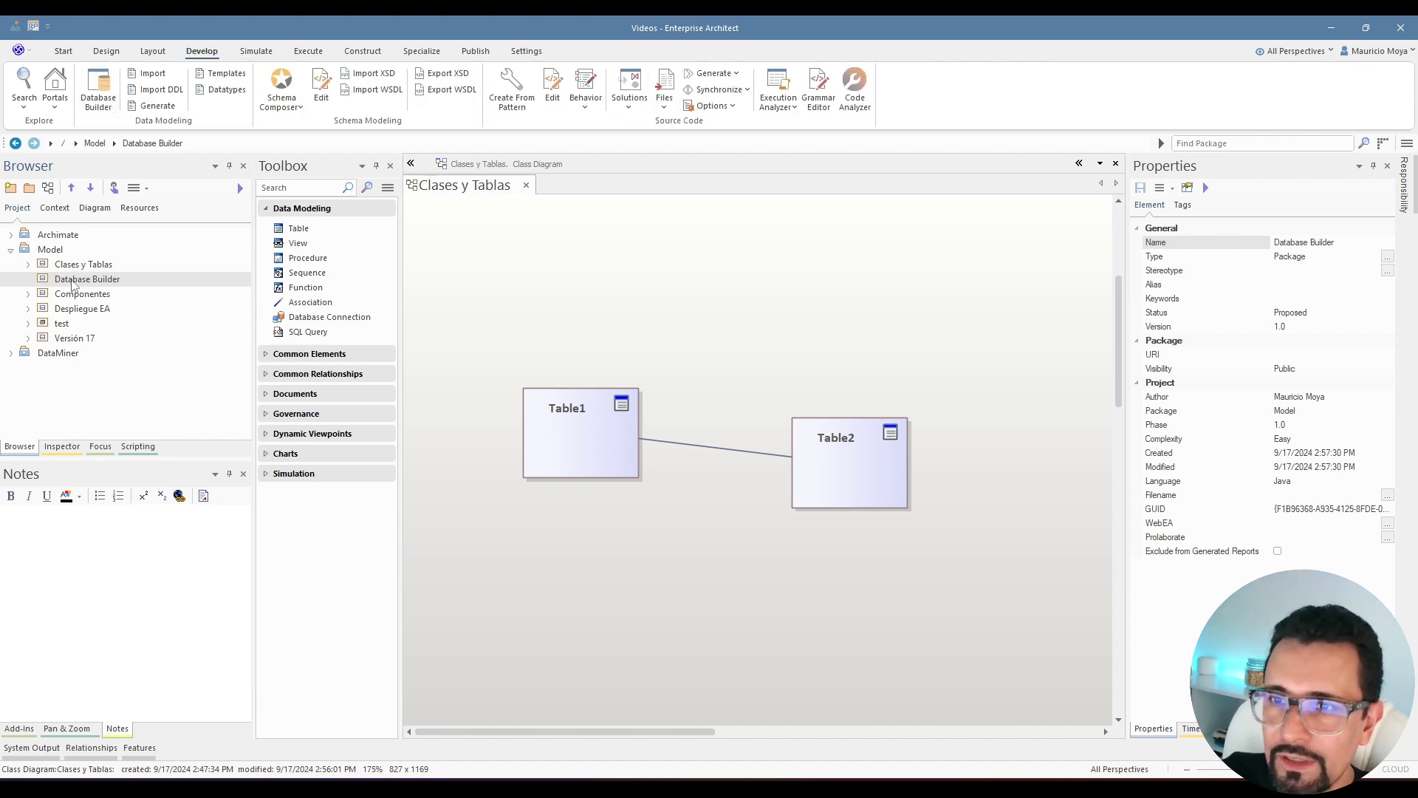
left_click(75, 279)
left_click(99, 107)
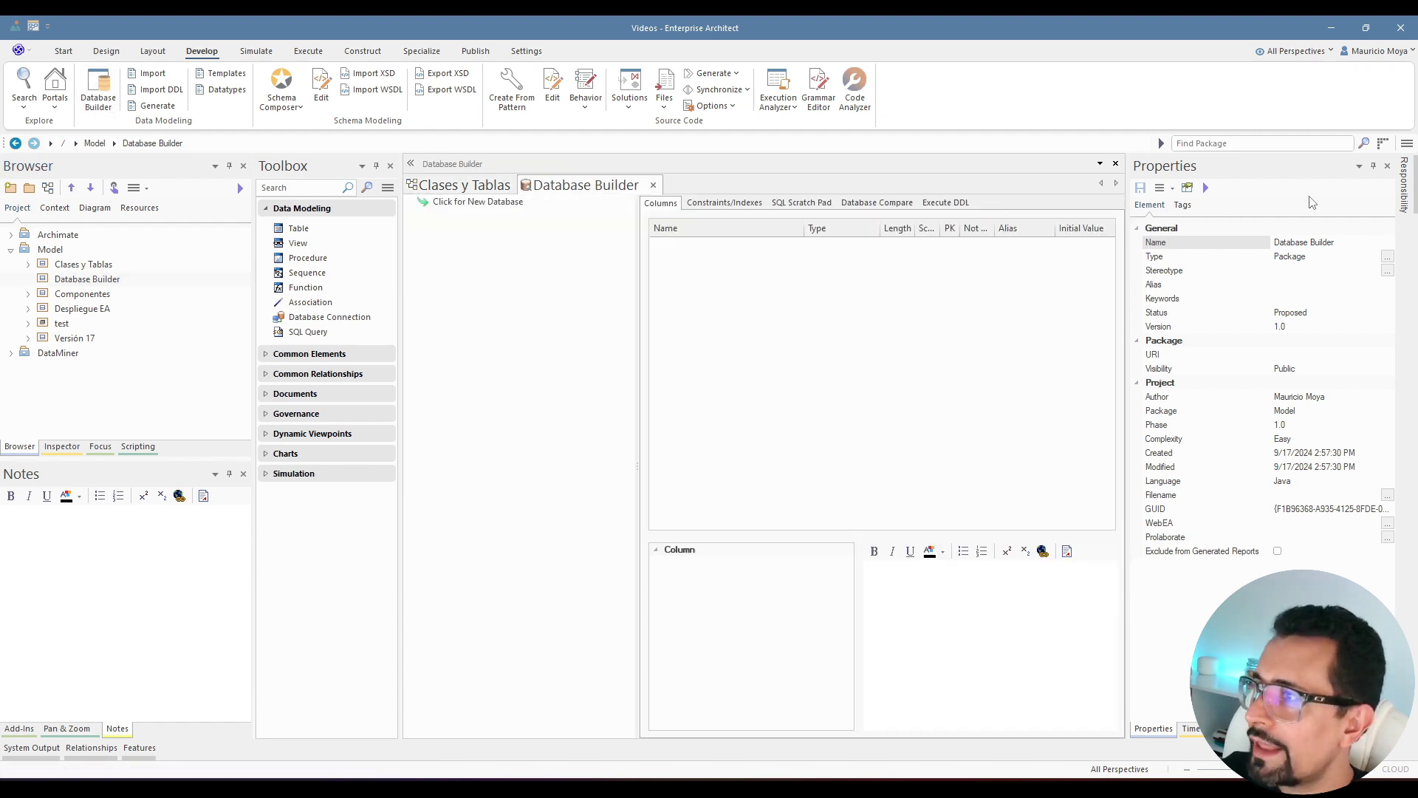
left_click(1374, 166)
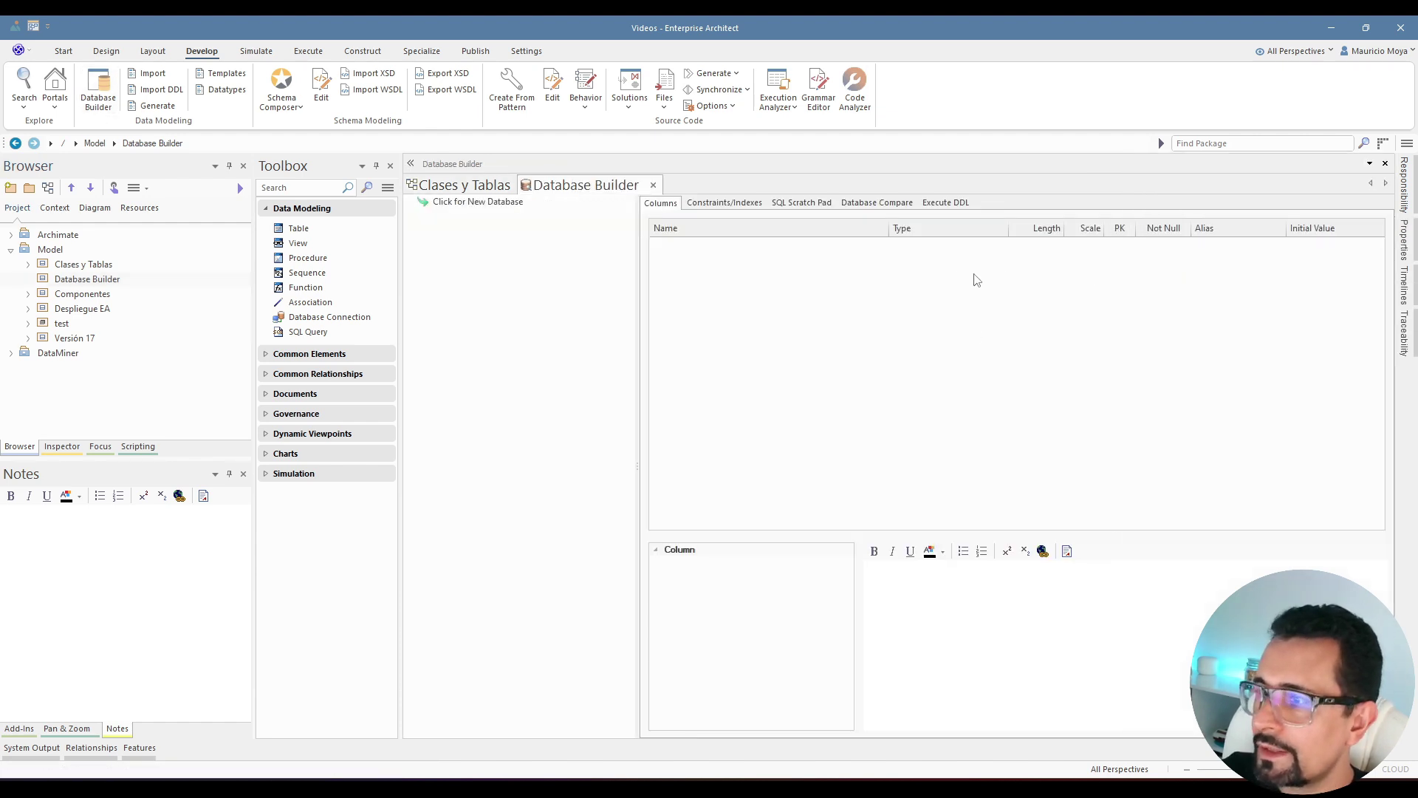
left_click(376, 165)
left_click_drag(277, 245, 224, 245)
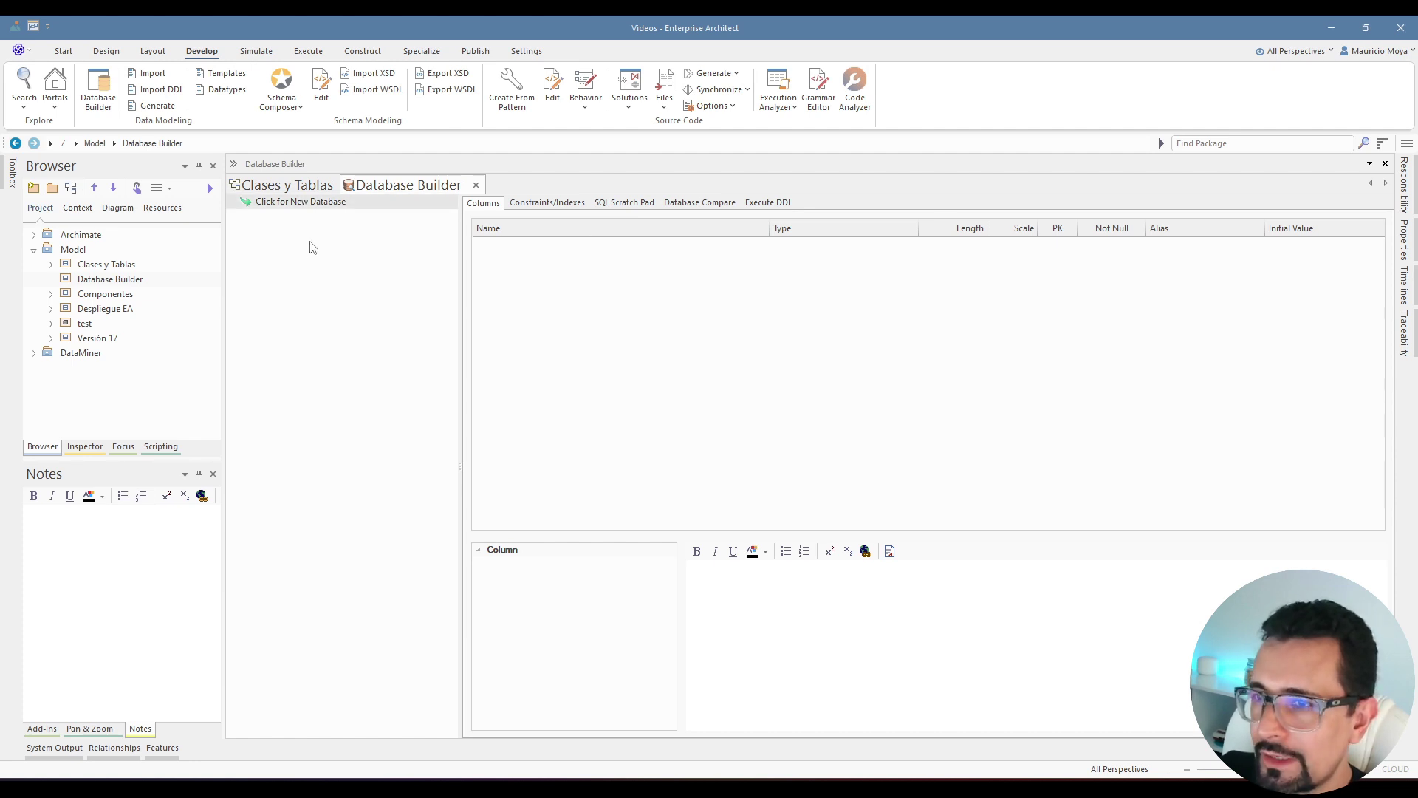
- Start a new database and select the Basic MySQL Model pattern from the Sample Data Models
left_click(272, 203)
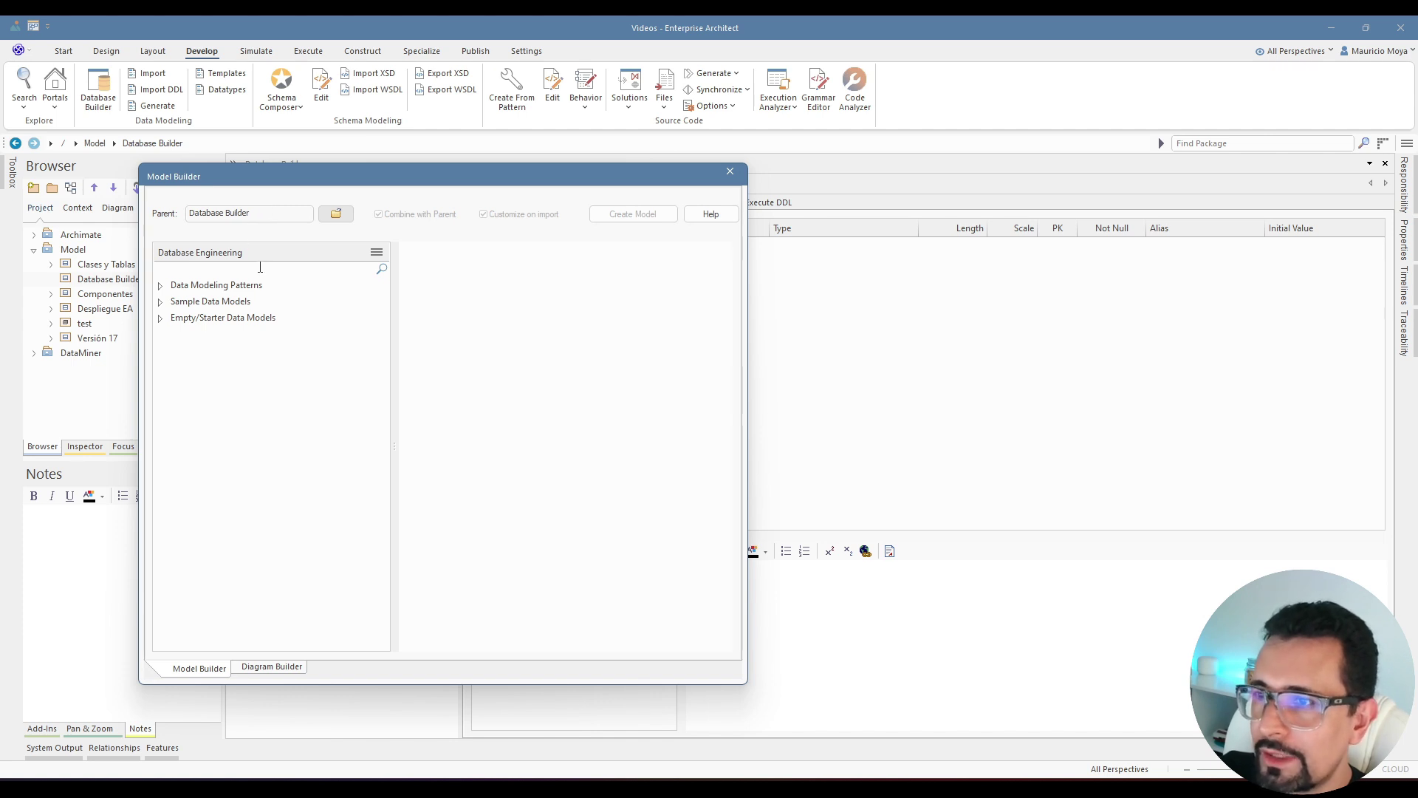
left_click(160, 285)
left_click(161, 367)
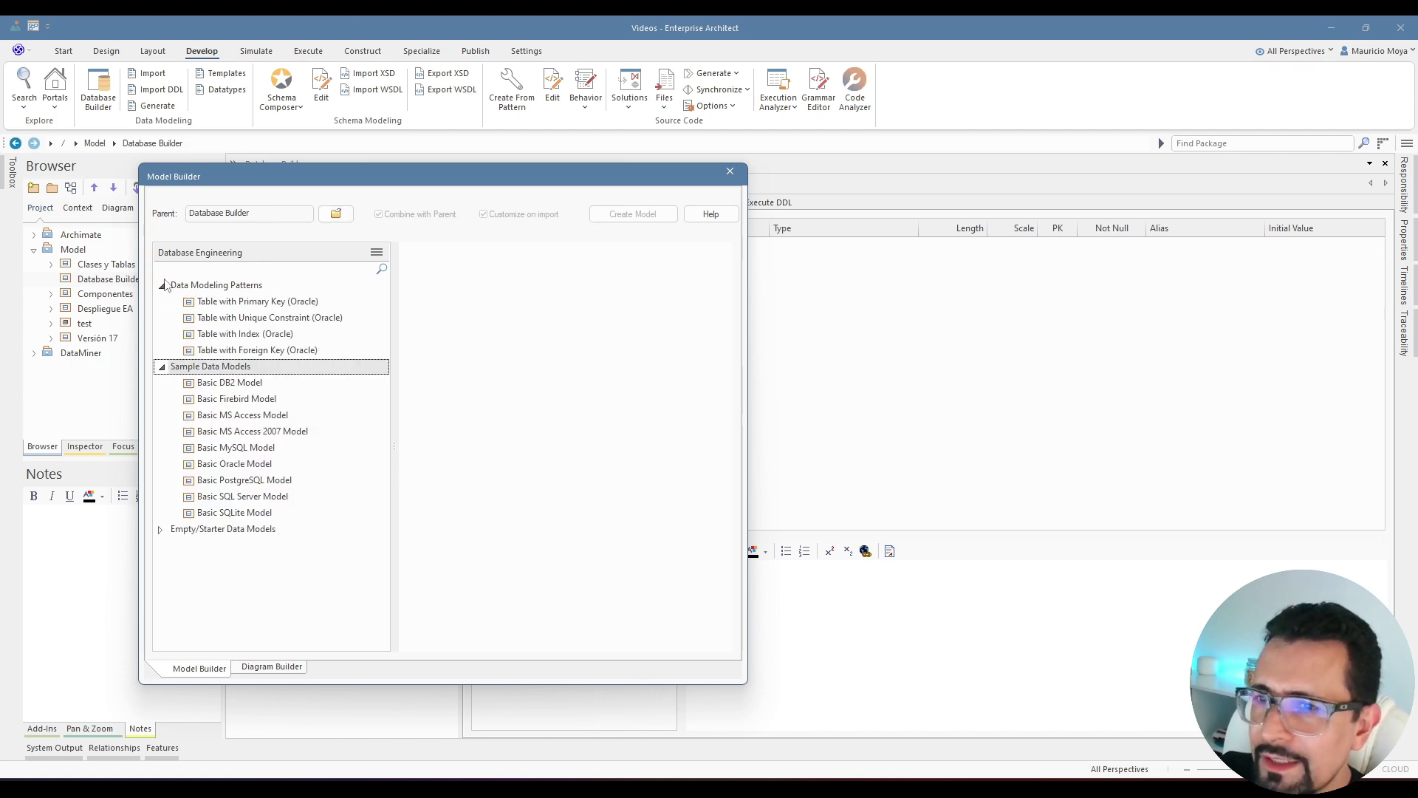
left_click(162, 286)
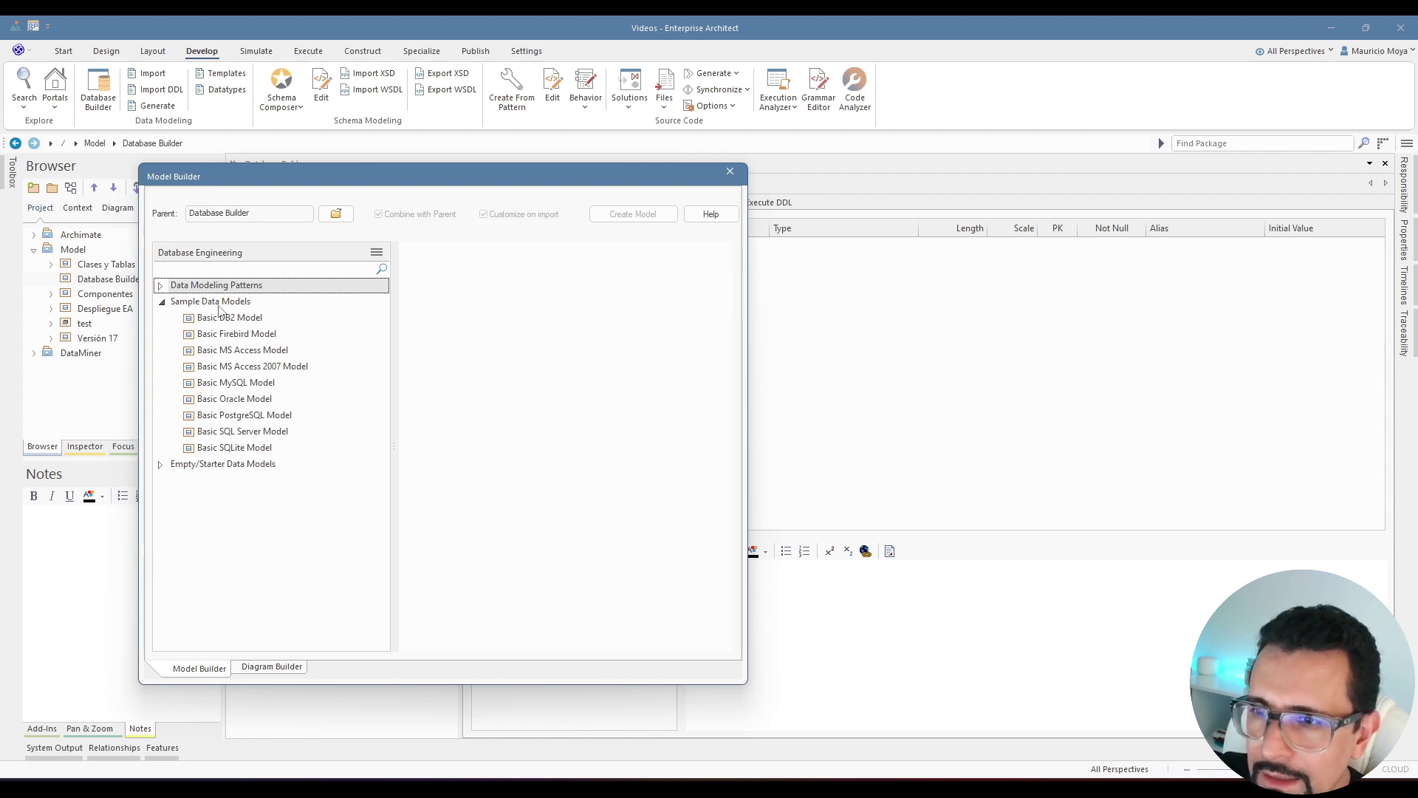
left_click(236, 382)
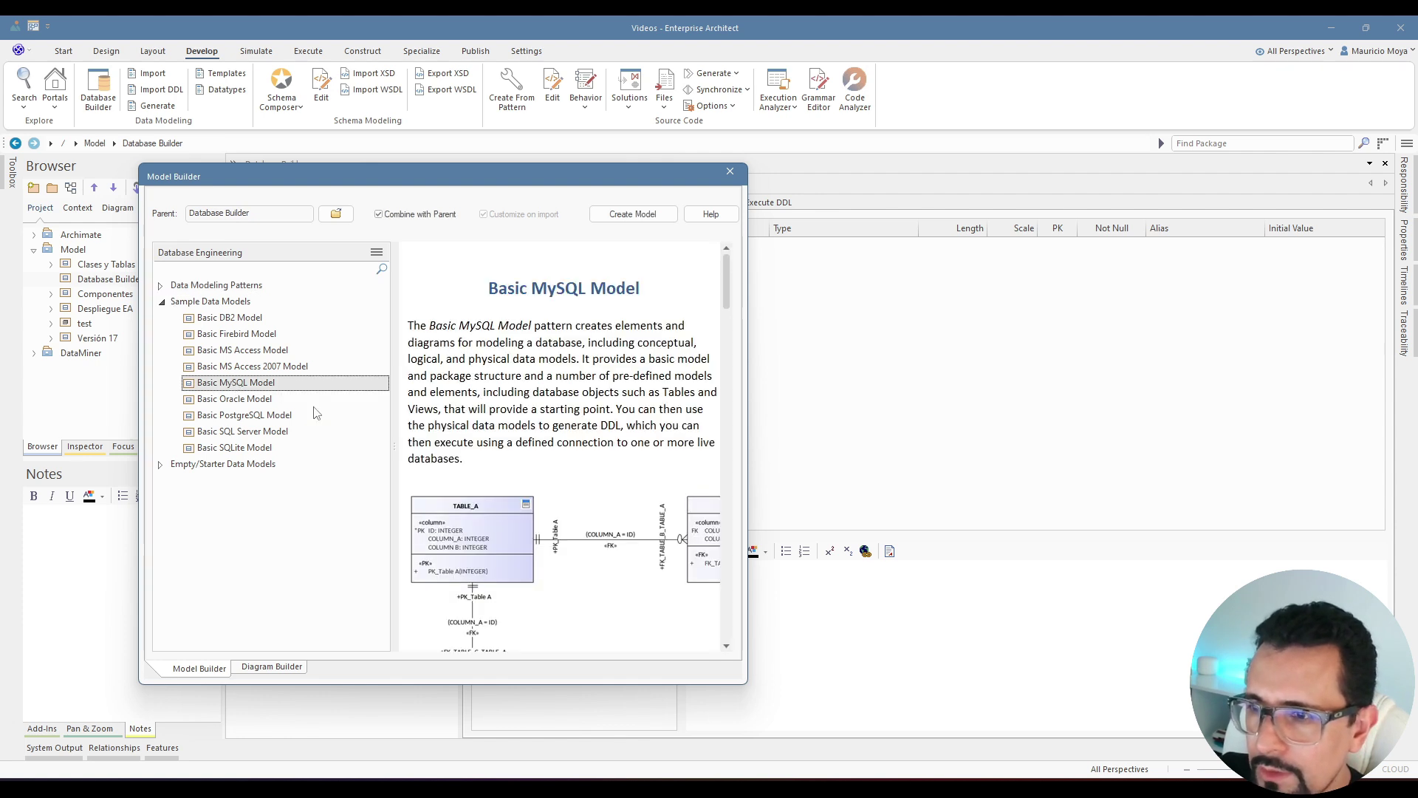
- Examine the Basic MySQL Model description, including its table diagram, package structure and discussion
scroll(515, 446, "down", 5)
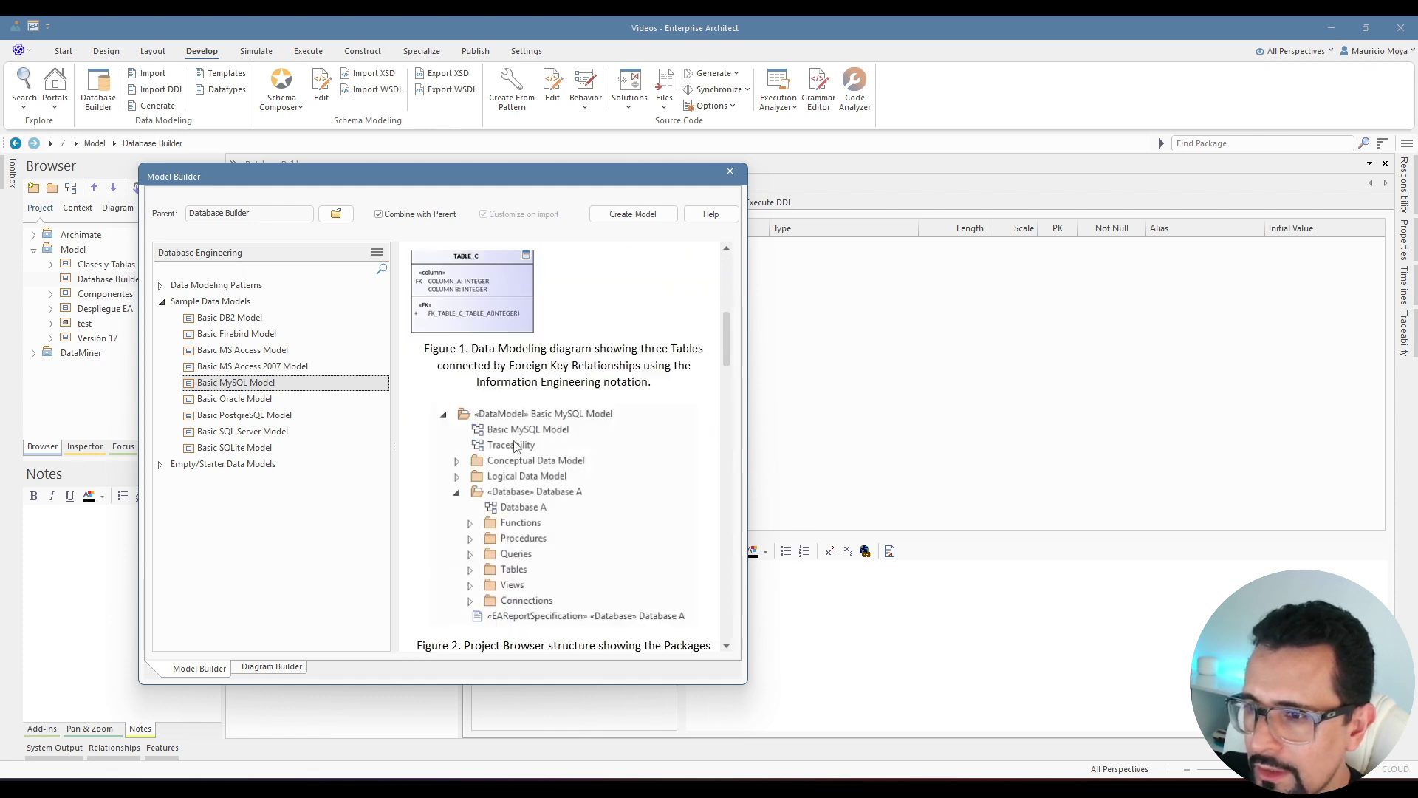
scroll(514, 447, "down", 2)
scroll(519, 345, "up", 5)
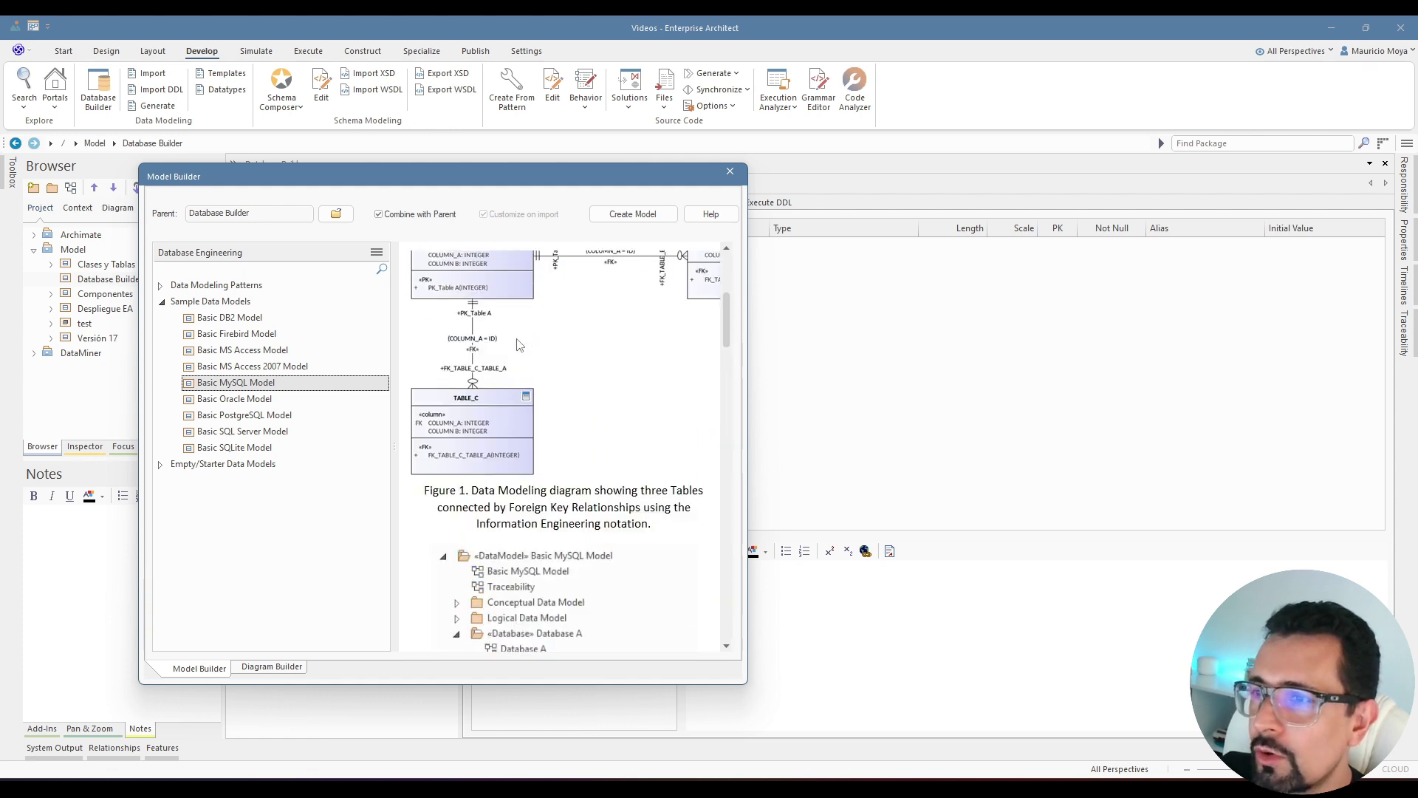
scroll(521, 345, "up", 2)
scroll(533, 374, "down", 3)
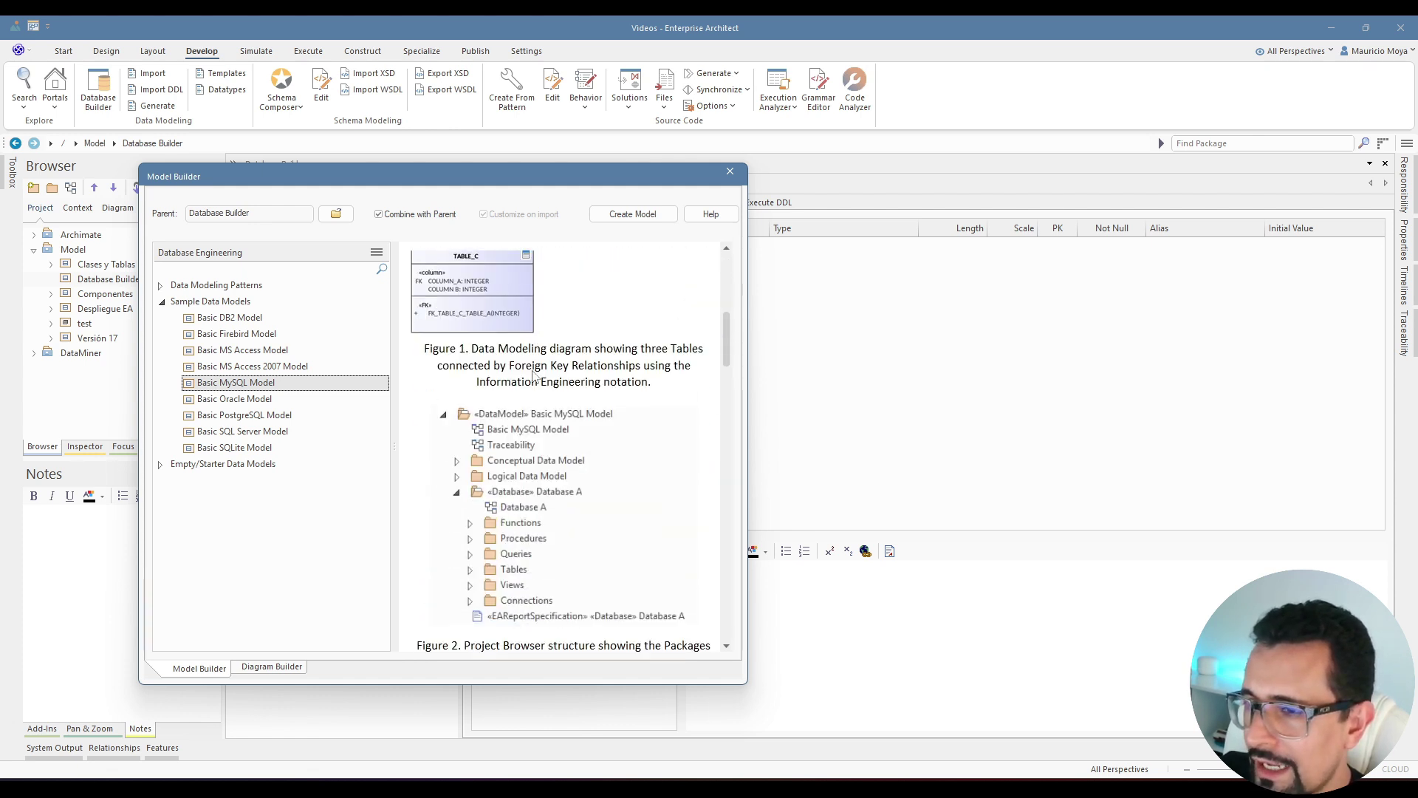
scroll(533, 375, "down", 2)
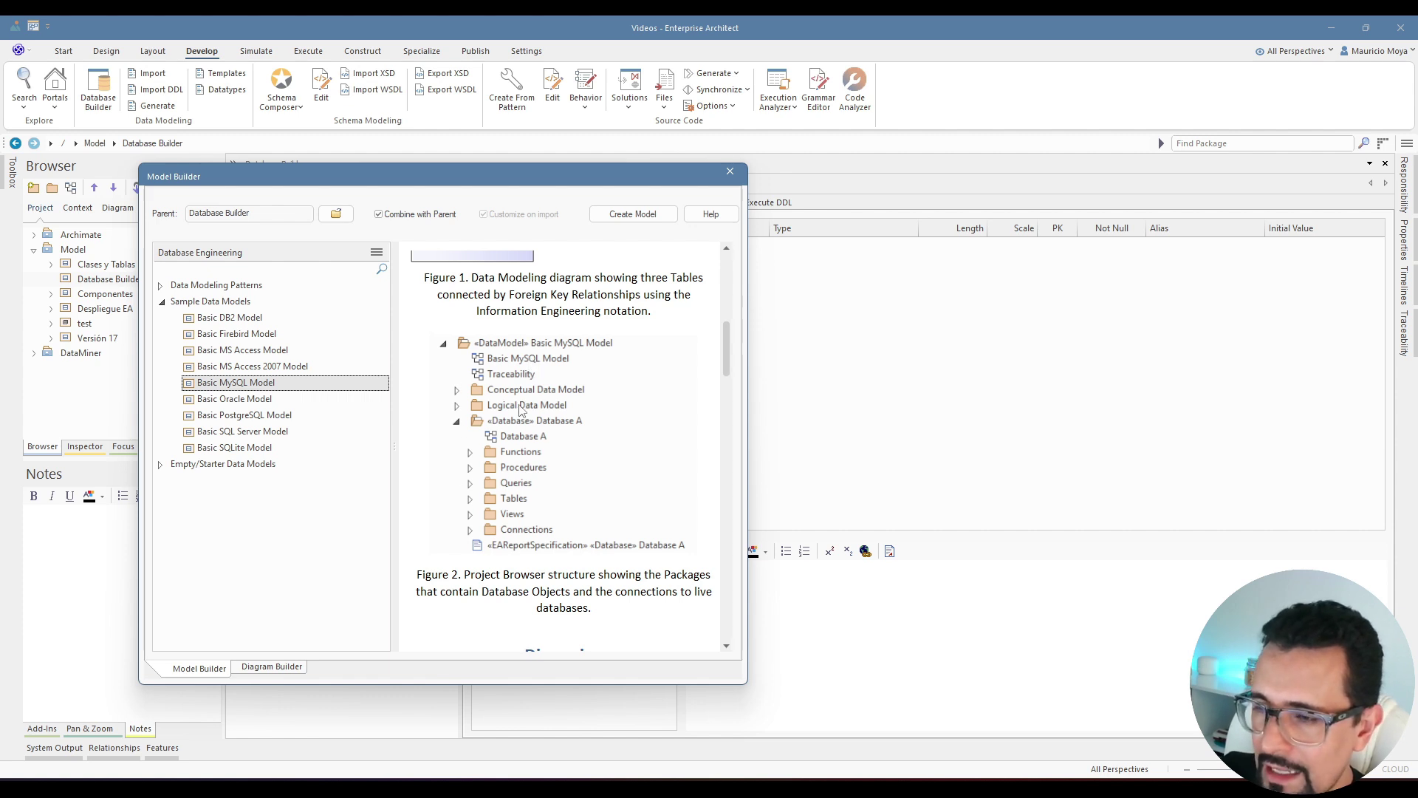
scroll(521, 410, "down", 2)
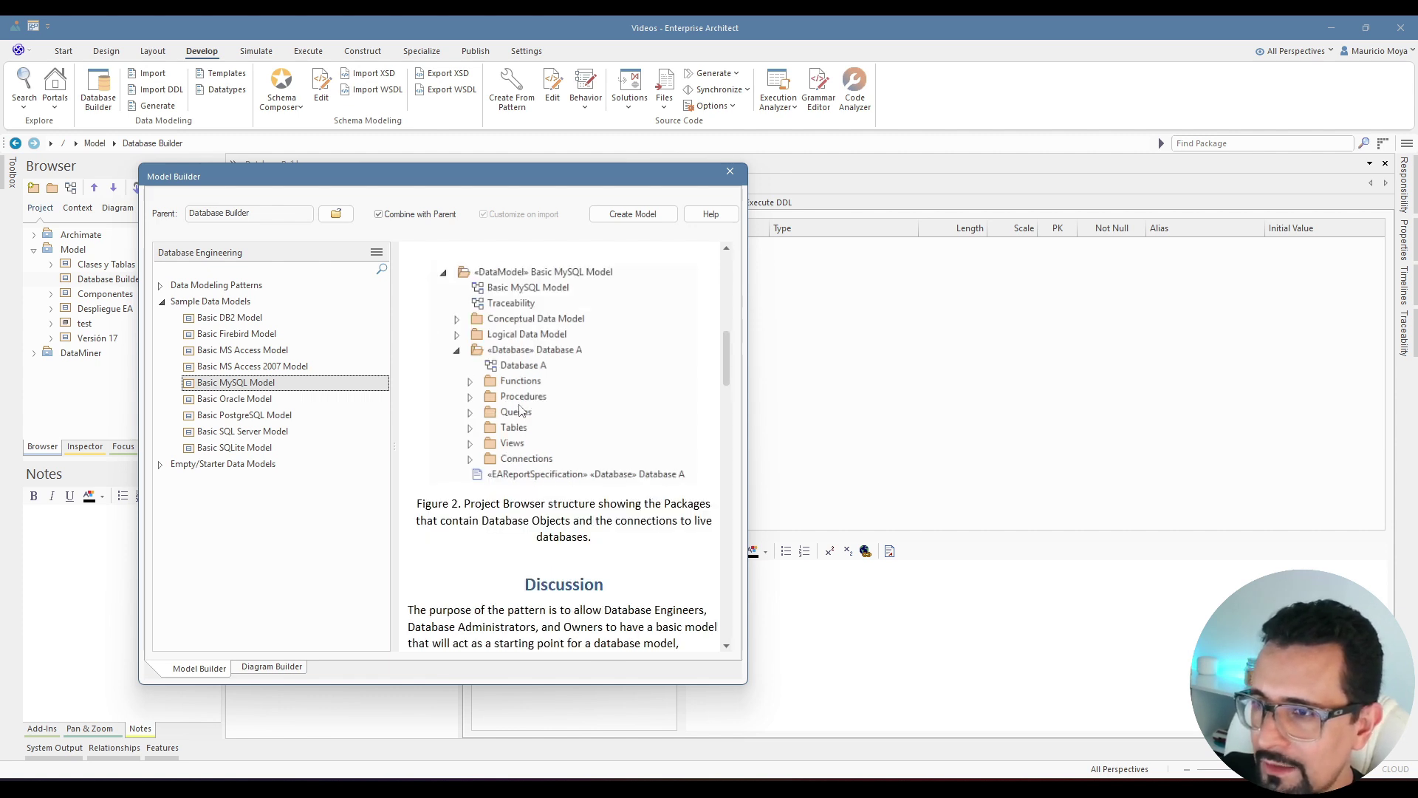
scroll(520, 410, "down", 4)
- Create the Basic MySQL Model in the Database Builder package, expand the package and select its Conceptual Data Model
left_click(621, 214)
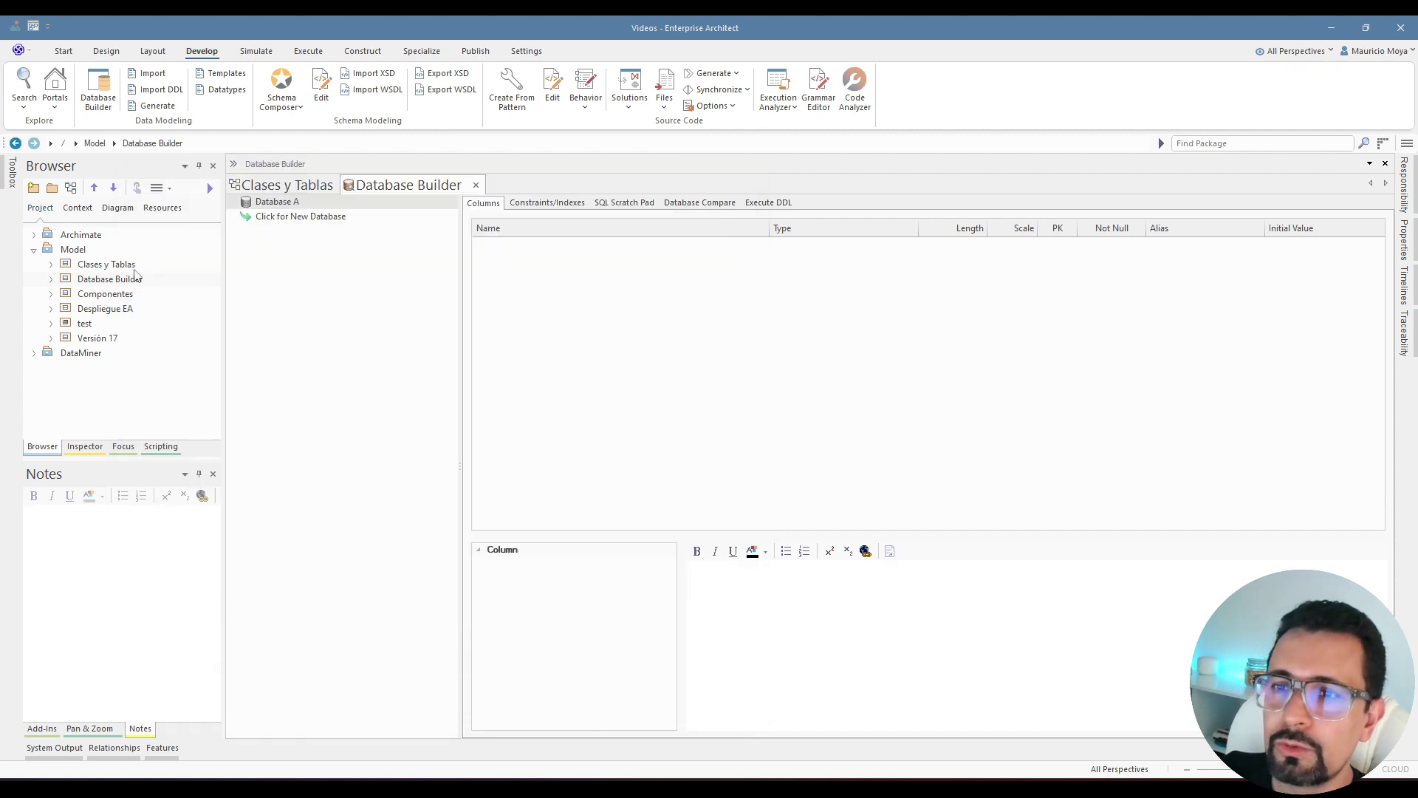
left_click(51, 280)
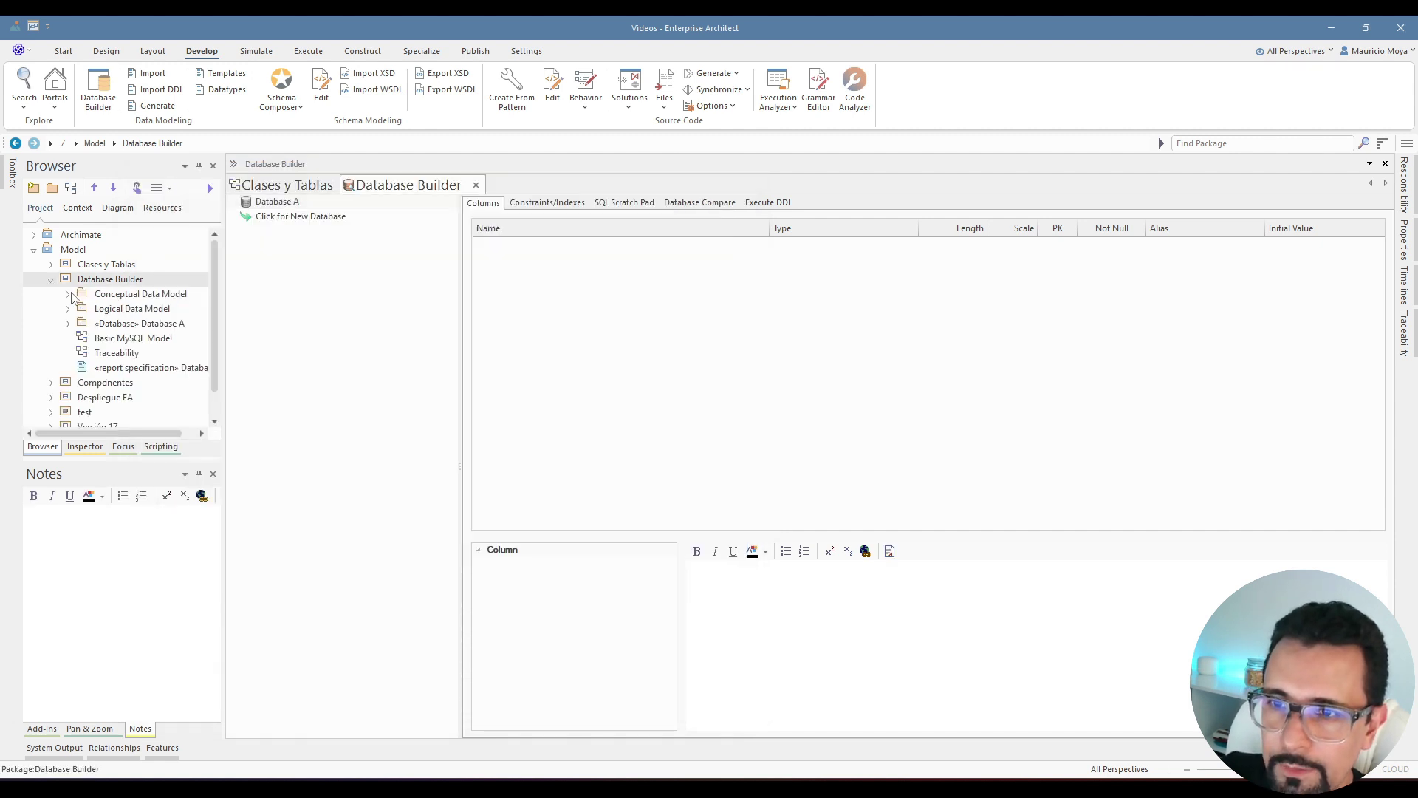
left_click(108, 295)
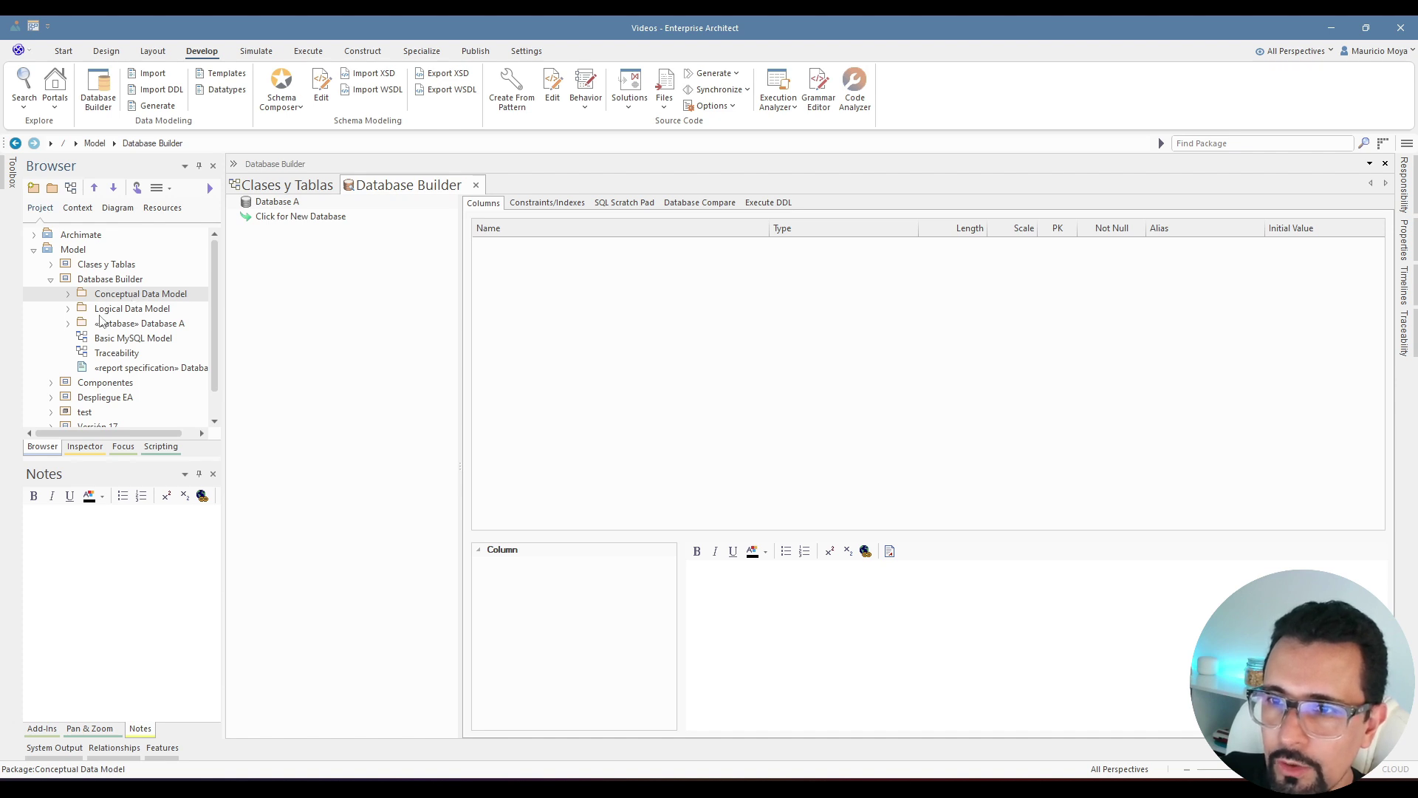
- Load Database A in the Database Builder, expand its object tree and narrow the Browser window
left_click(70, 325)
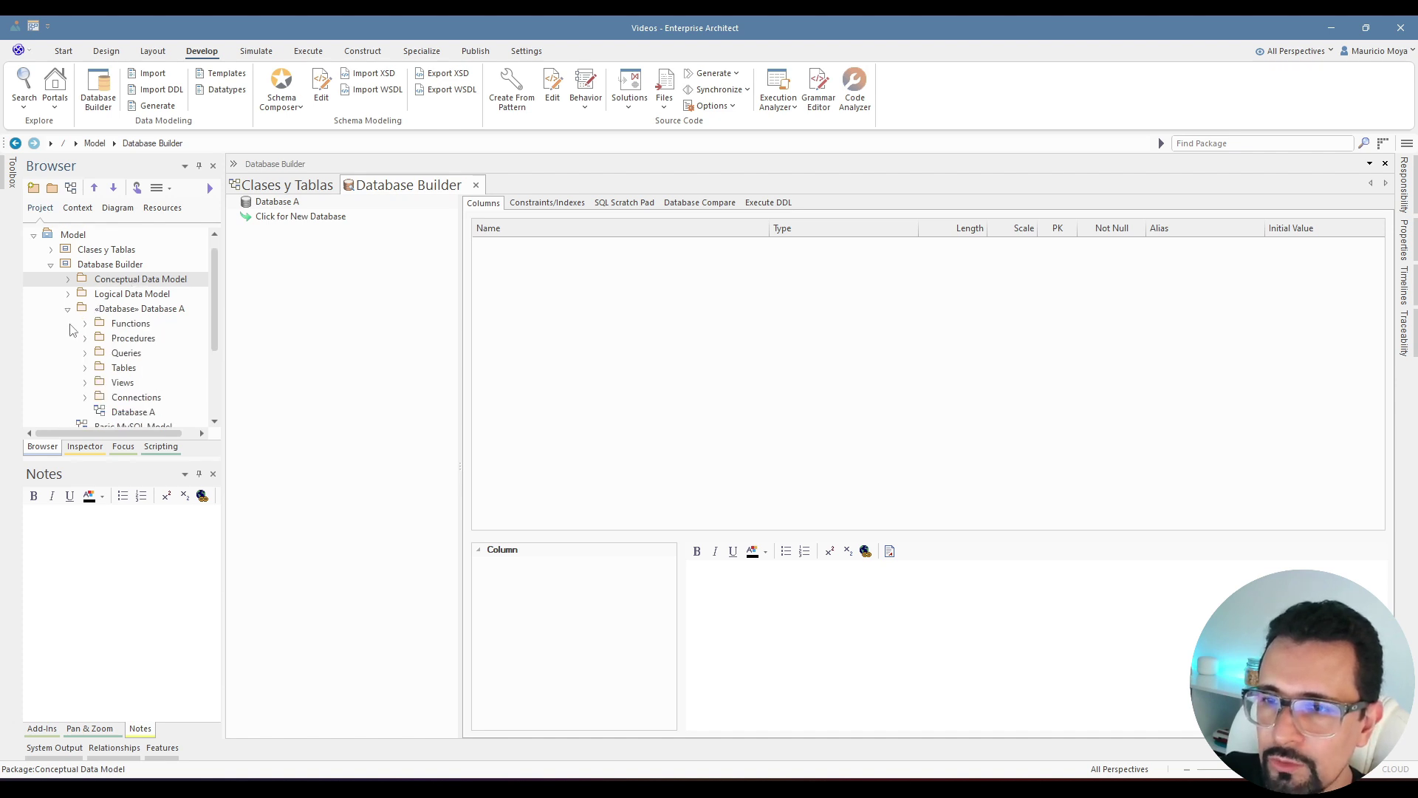
scroll(73, 328, "down", 1)
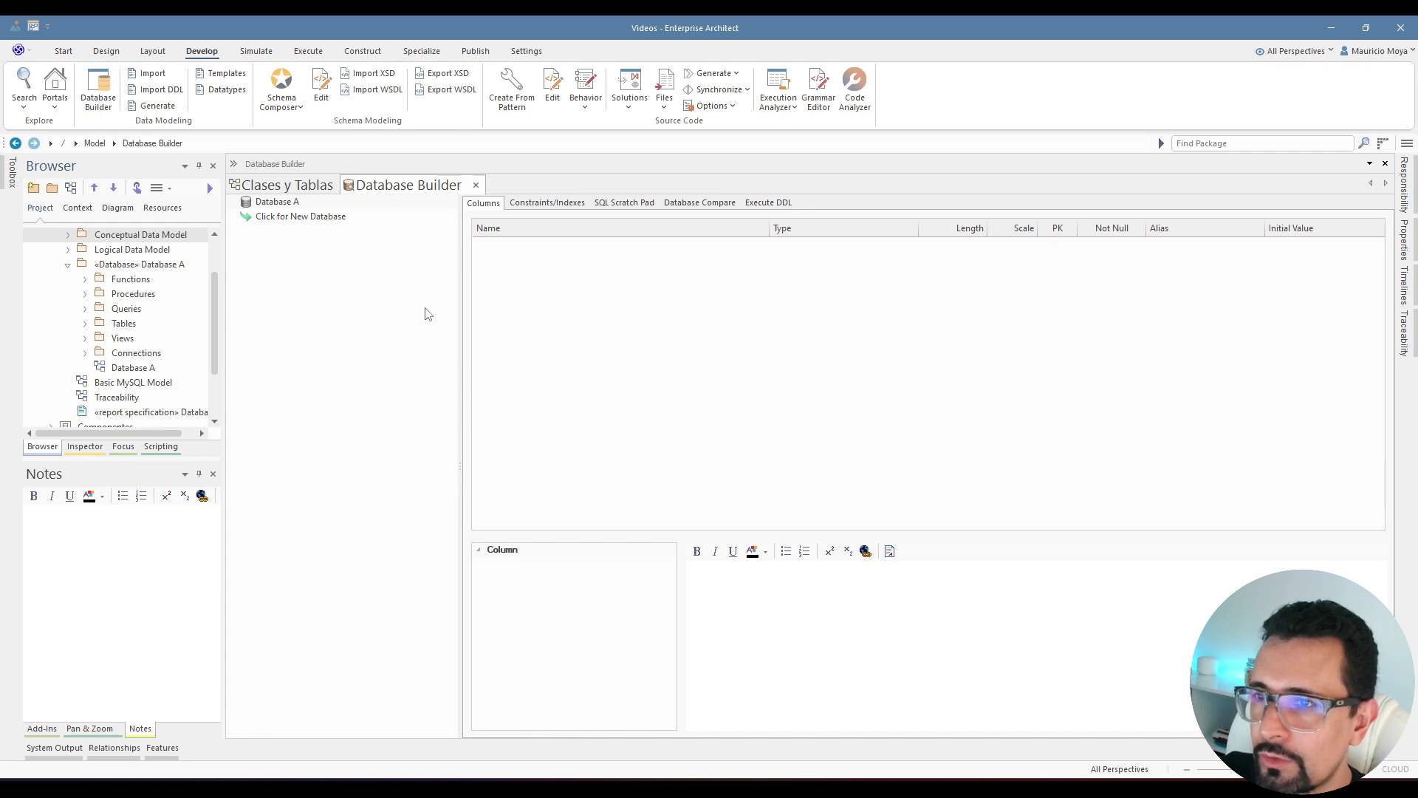
double_click(94, 295)
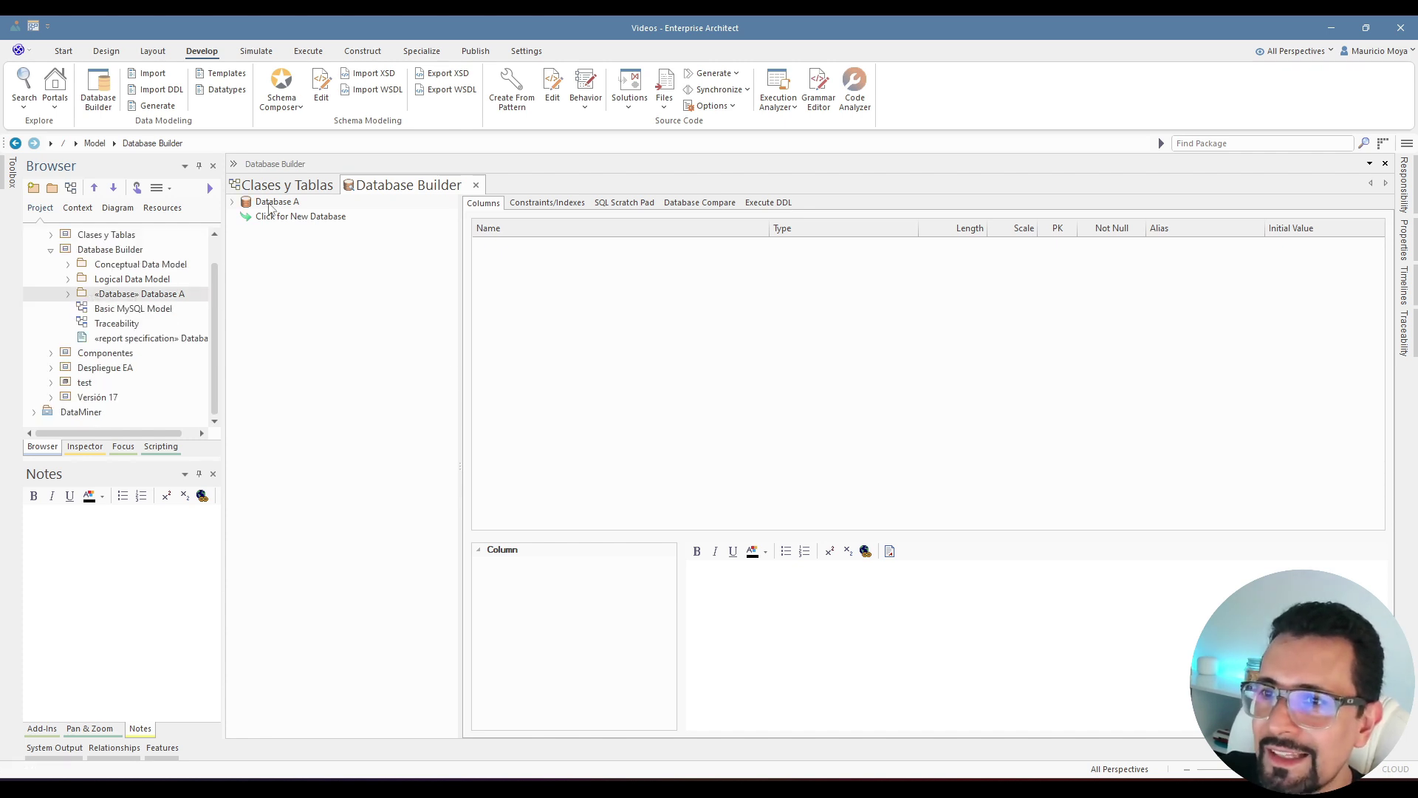
left_click(269, 205)
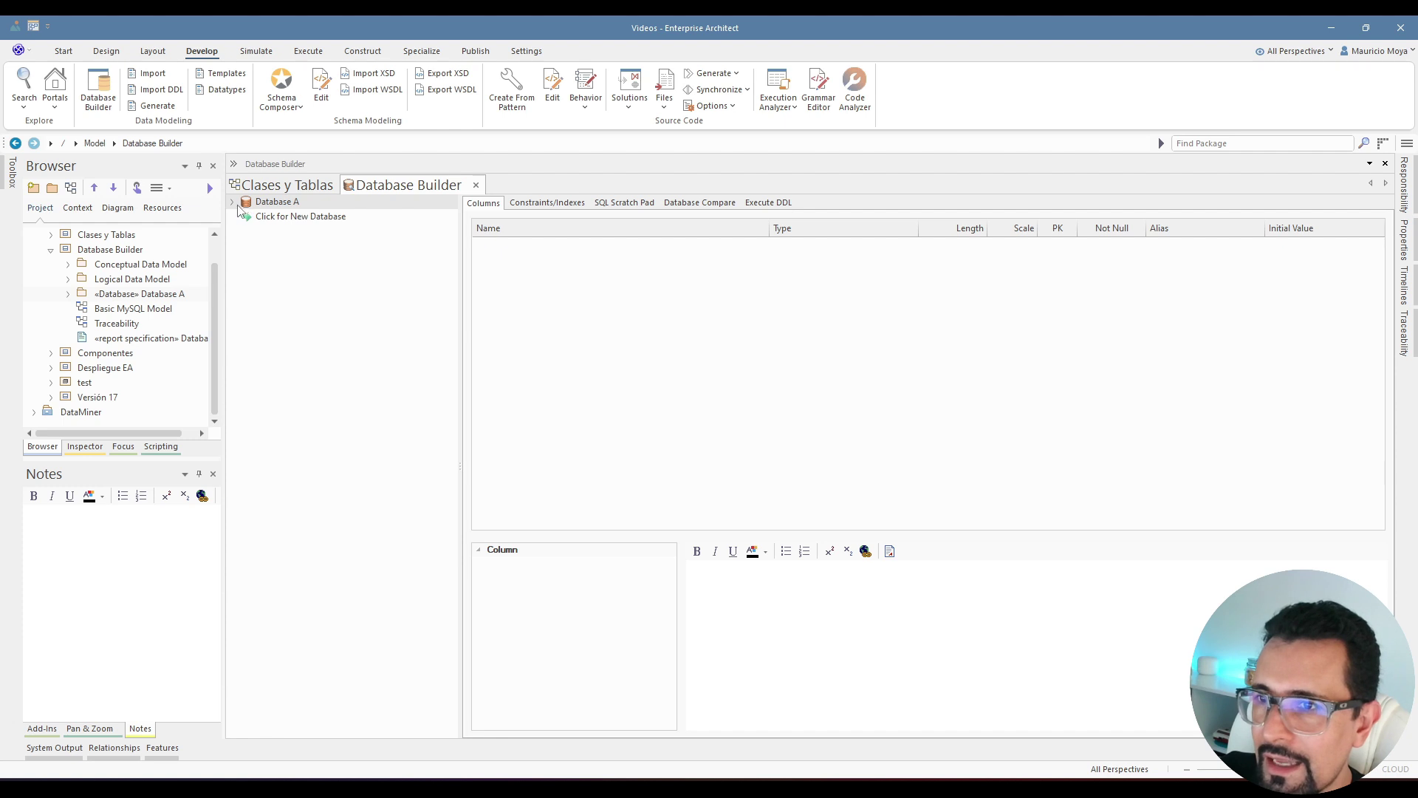
left_click(233, 202)
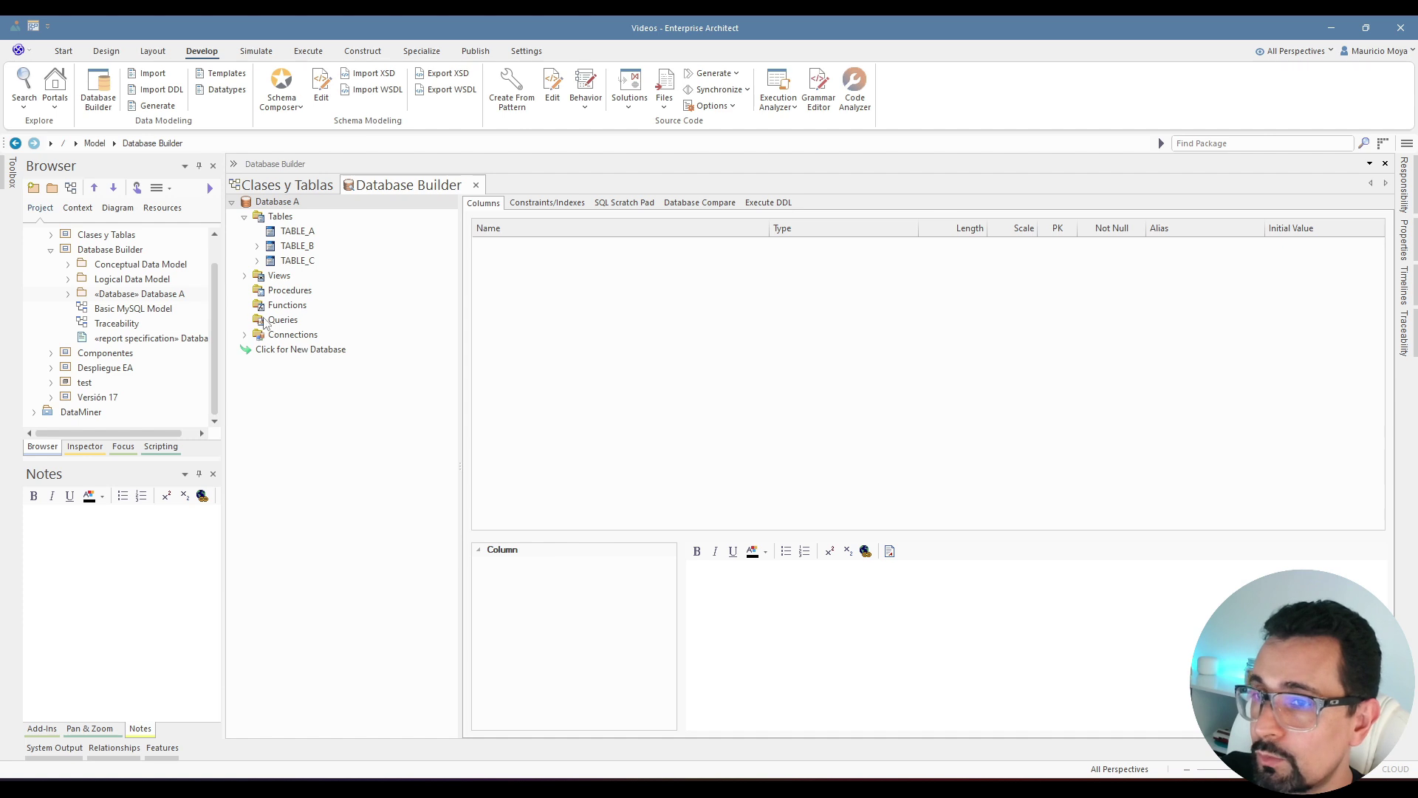
left_click_drag(224, 290, 173, 289)
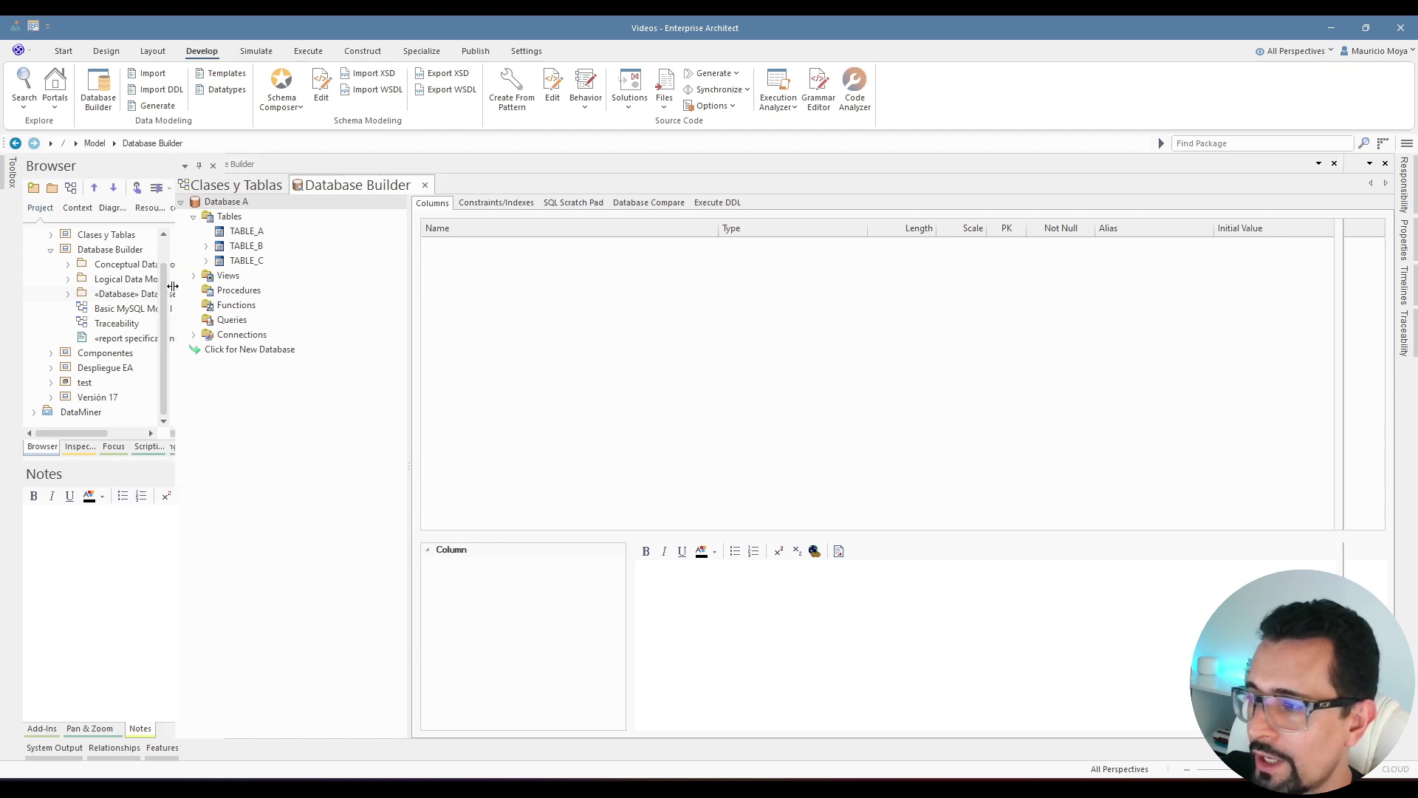
- Examine the columns of TABLE_A, TABLE_B and TABLE_C, including TABLE_A's individual column properties
left_click(240, 231)
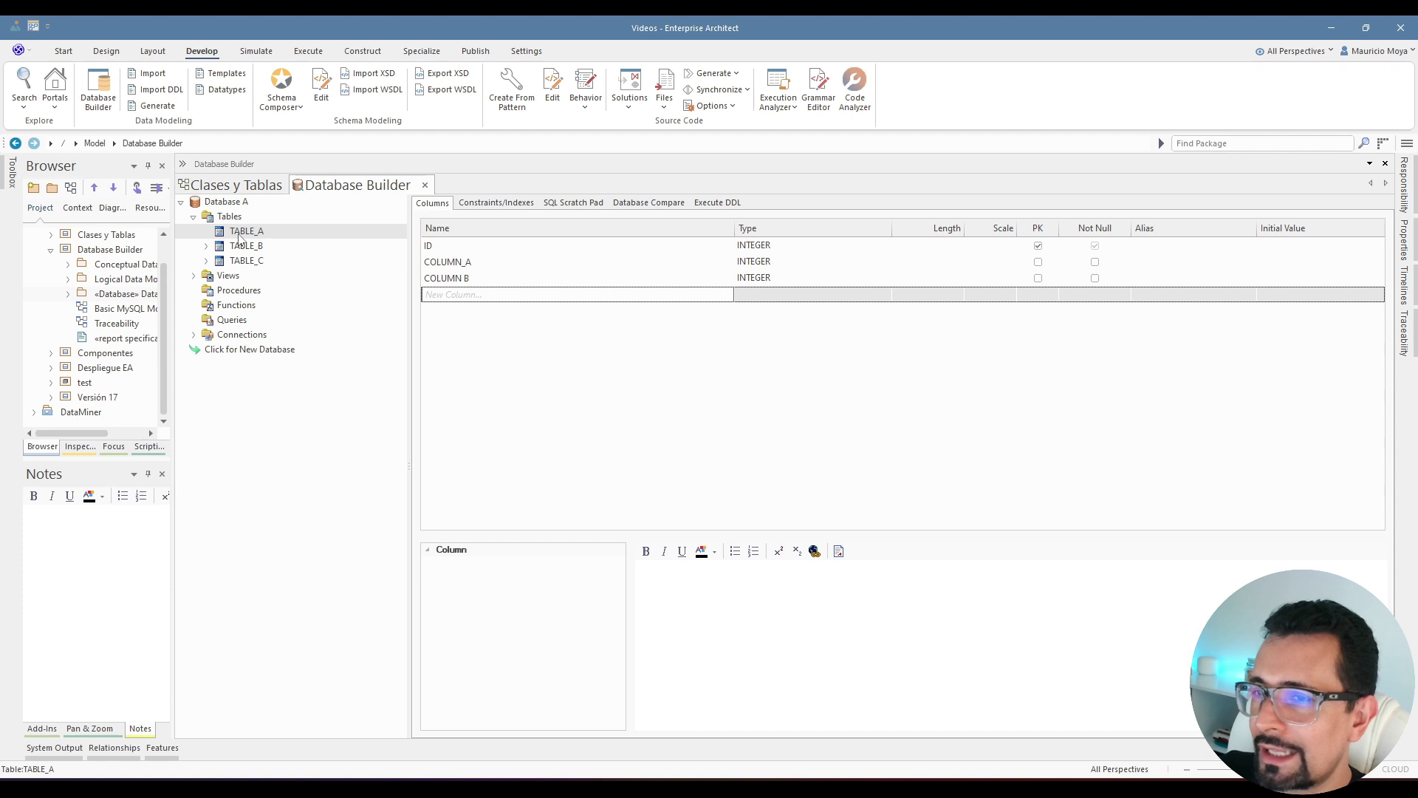
left_click(444, 247)
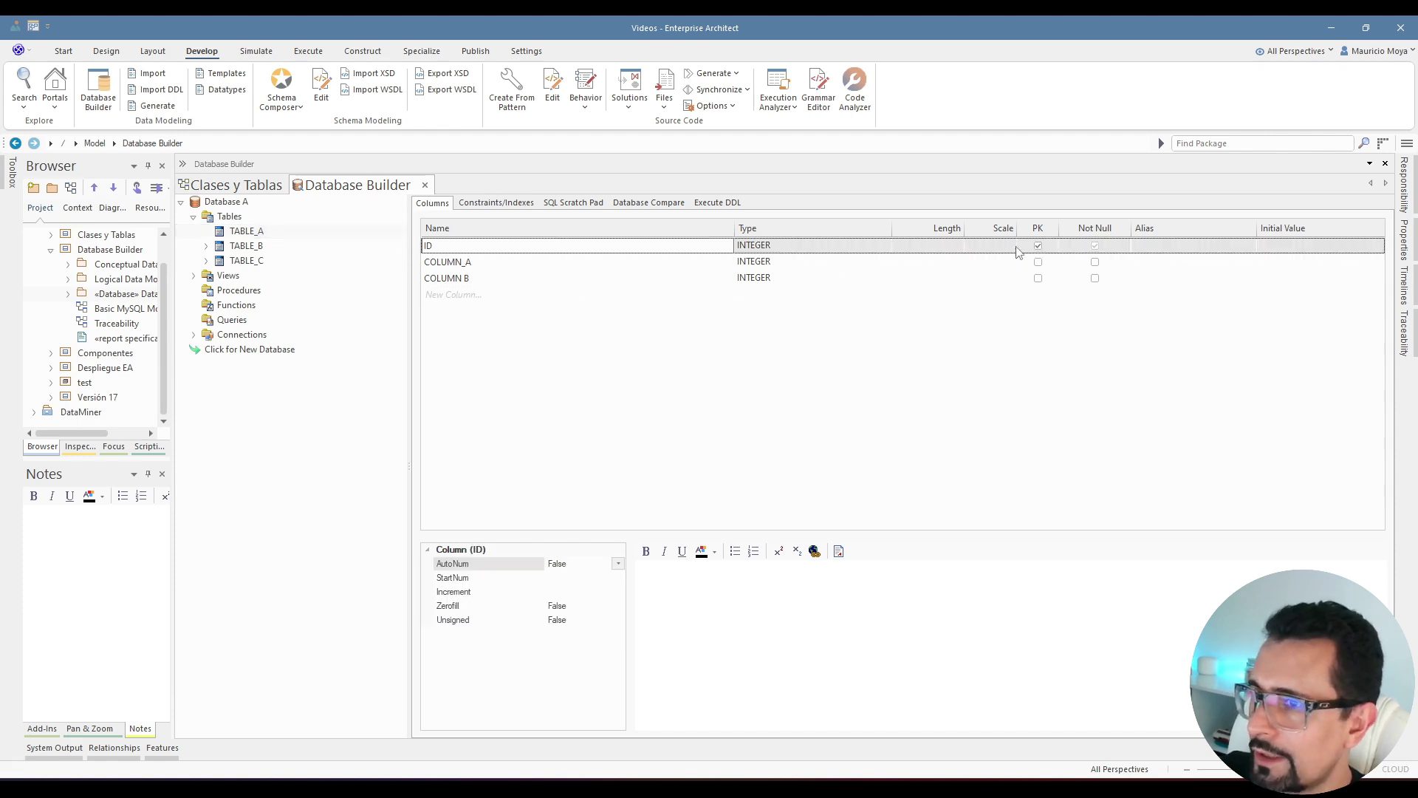
left_click(546, 262)
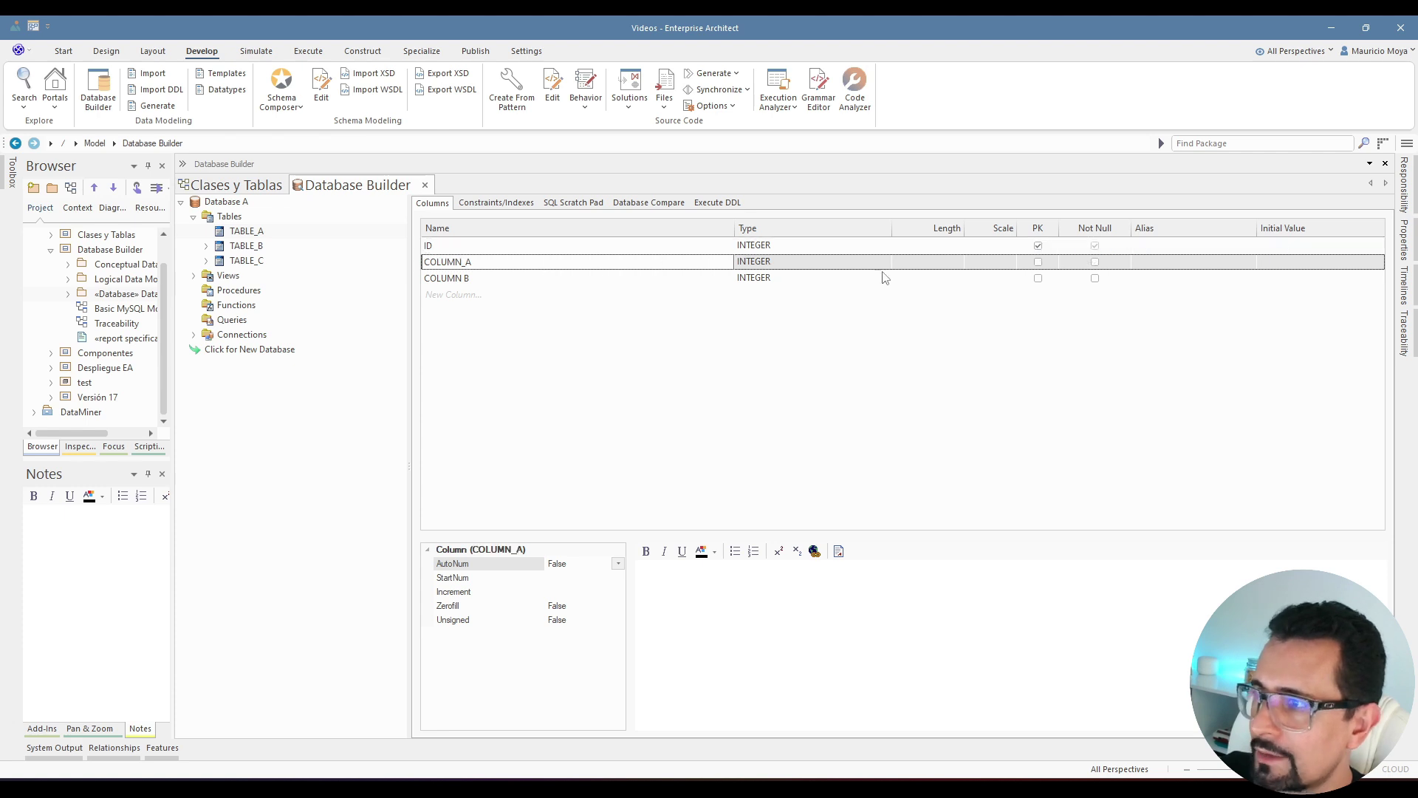
left_click(522, 279)
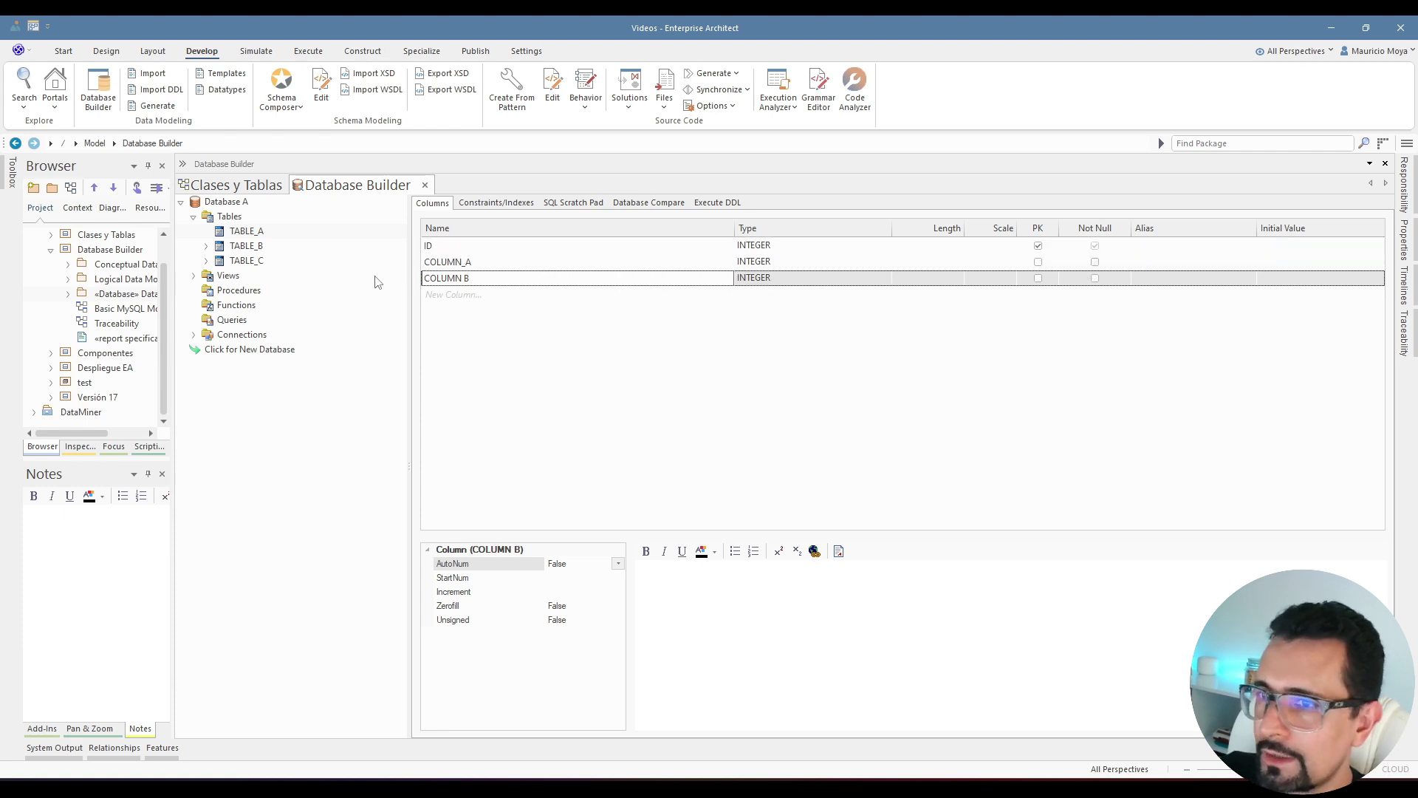
left_click(240, 248)
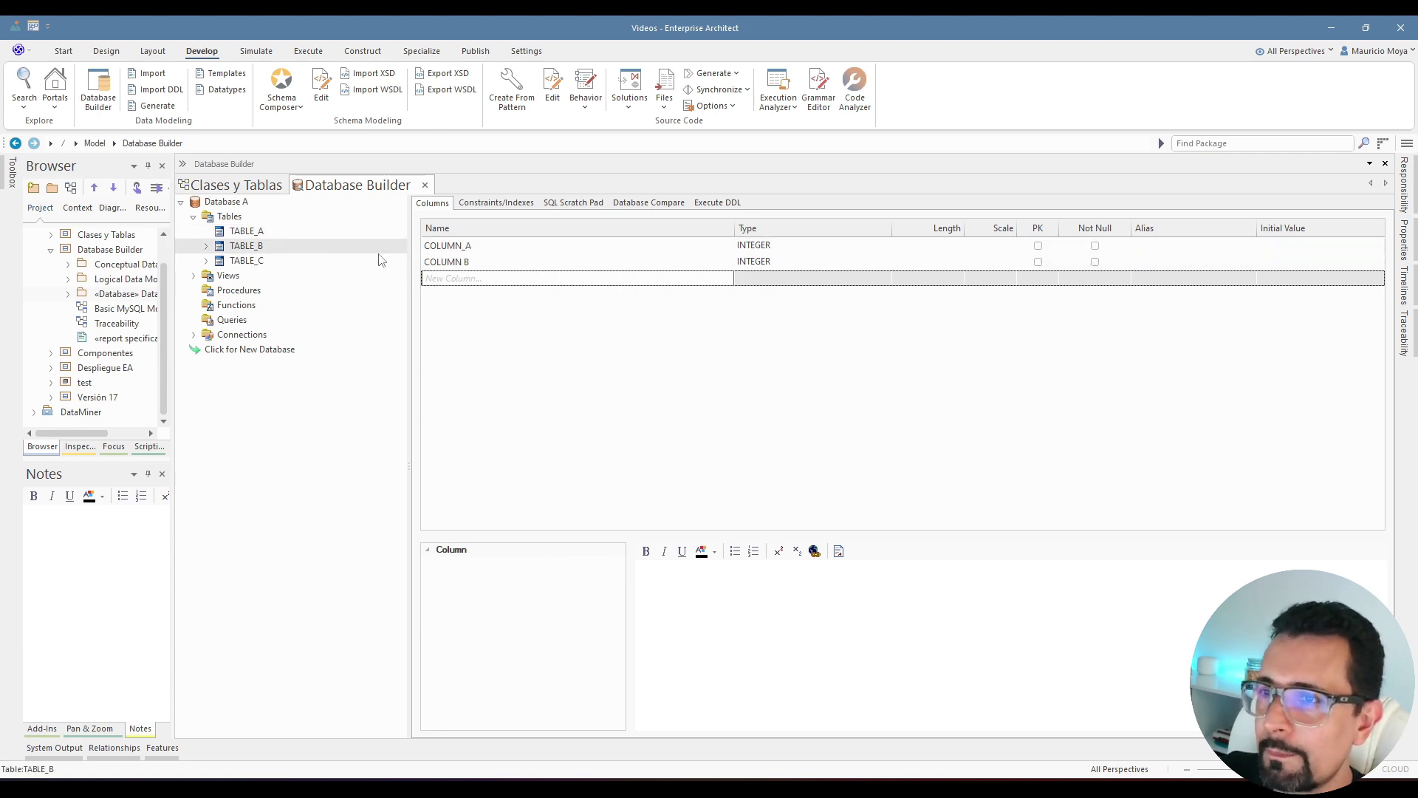
left_click(255, 263)
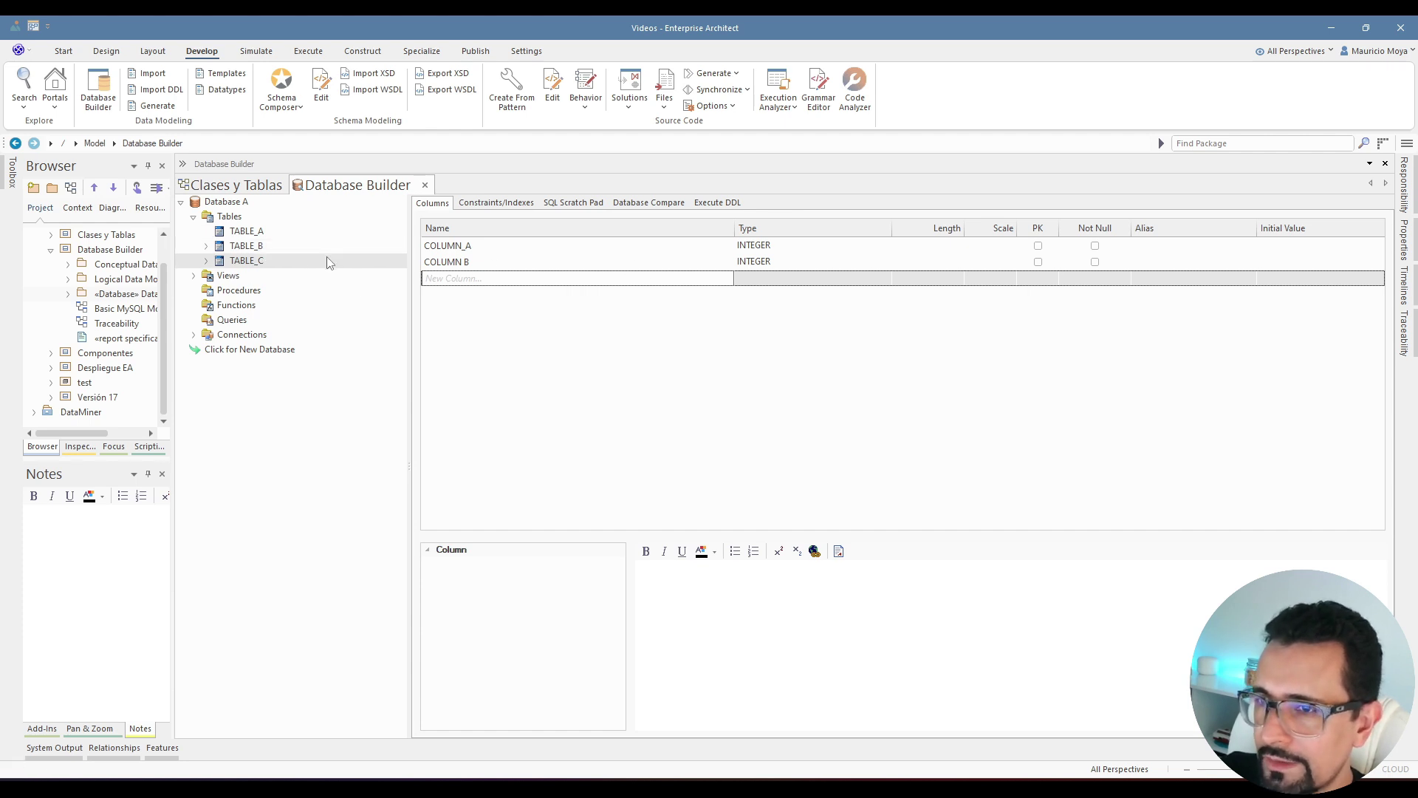
- Add a new table named USUARIO to Database A
left_click(229, 217)
right_click(235, 220)
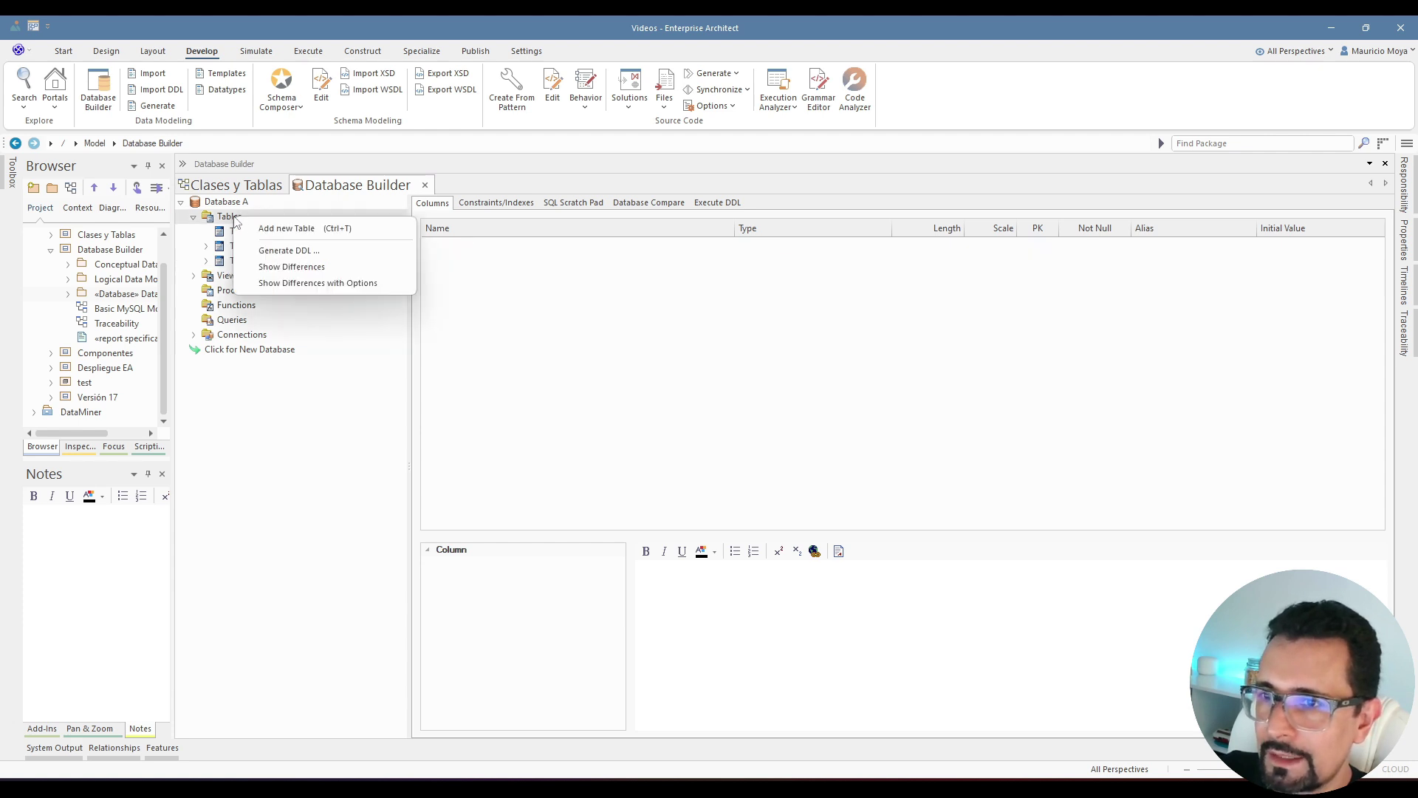
left_click(264, 231)
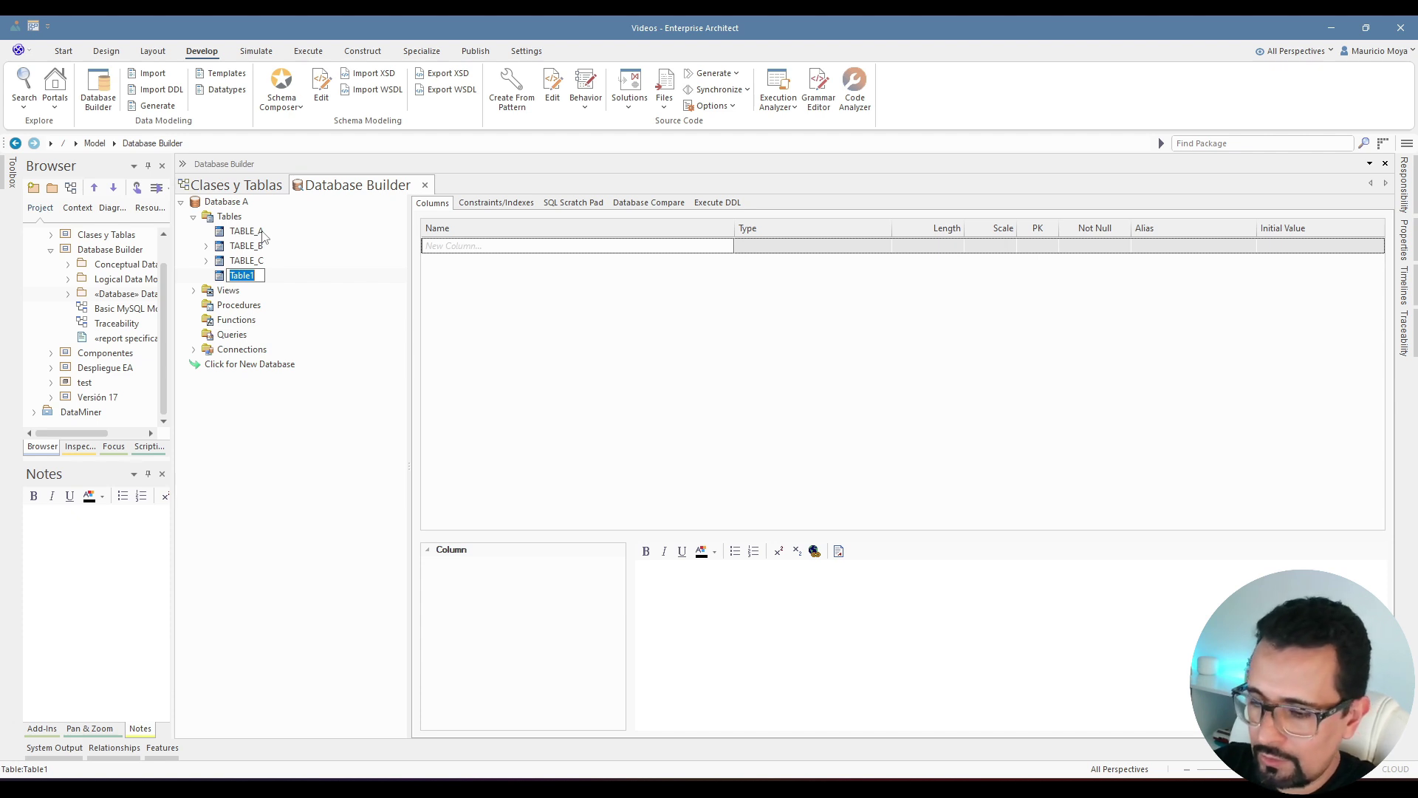
type("USUARIO")
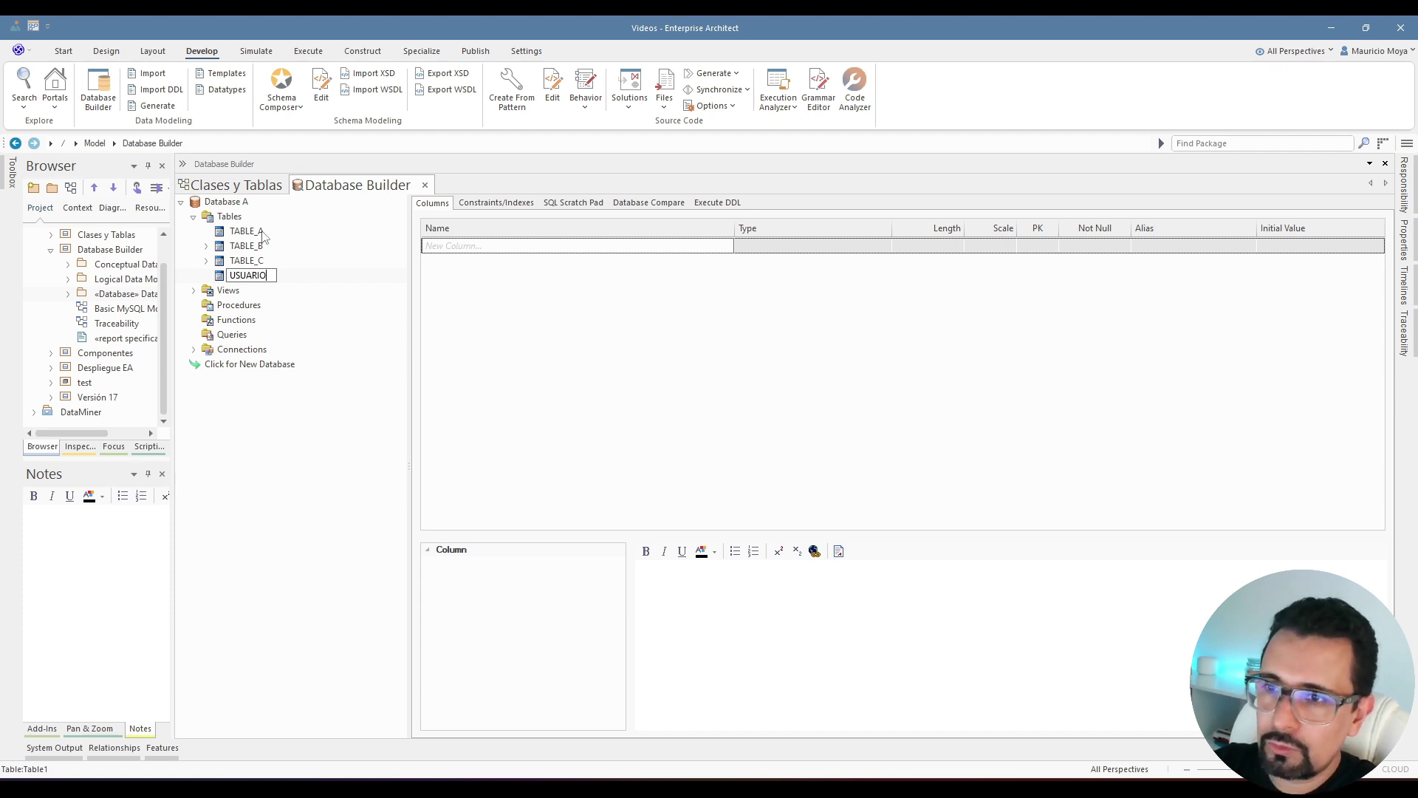
key("Return")
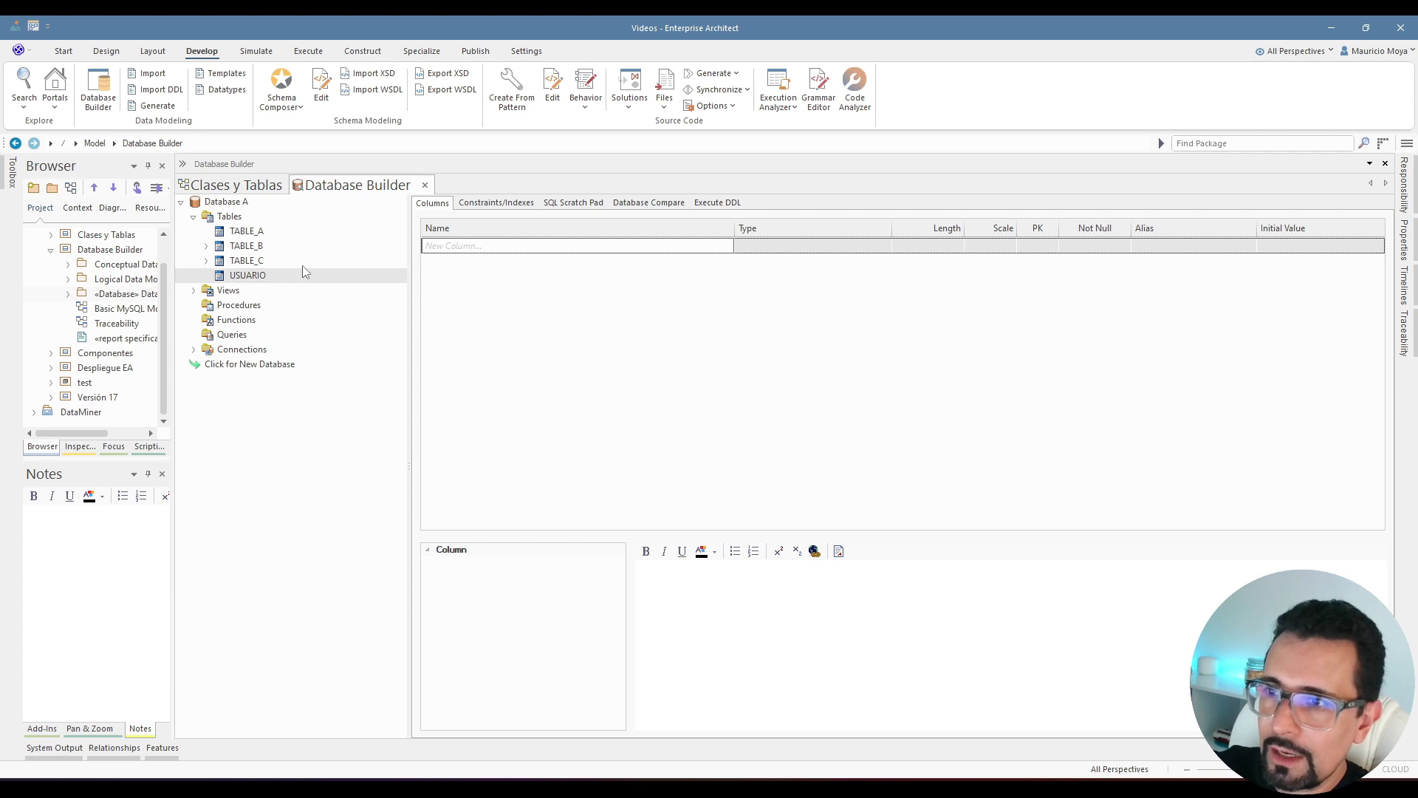
- Add an ID column to the USUARIO table, mark it as primary key and set its type to INT
left_click(467, 246)
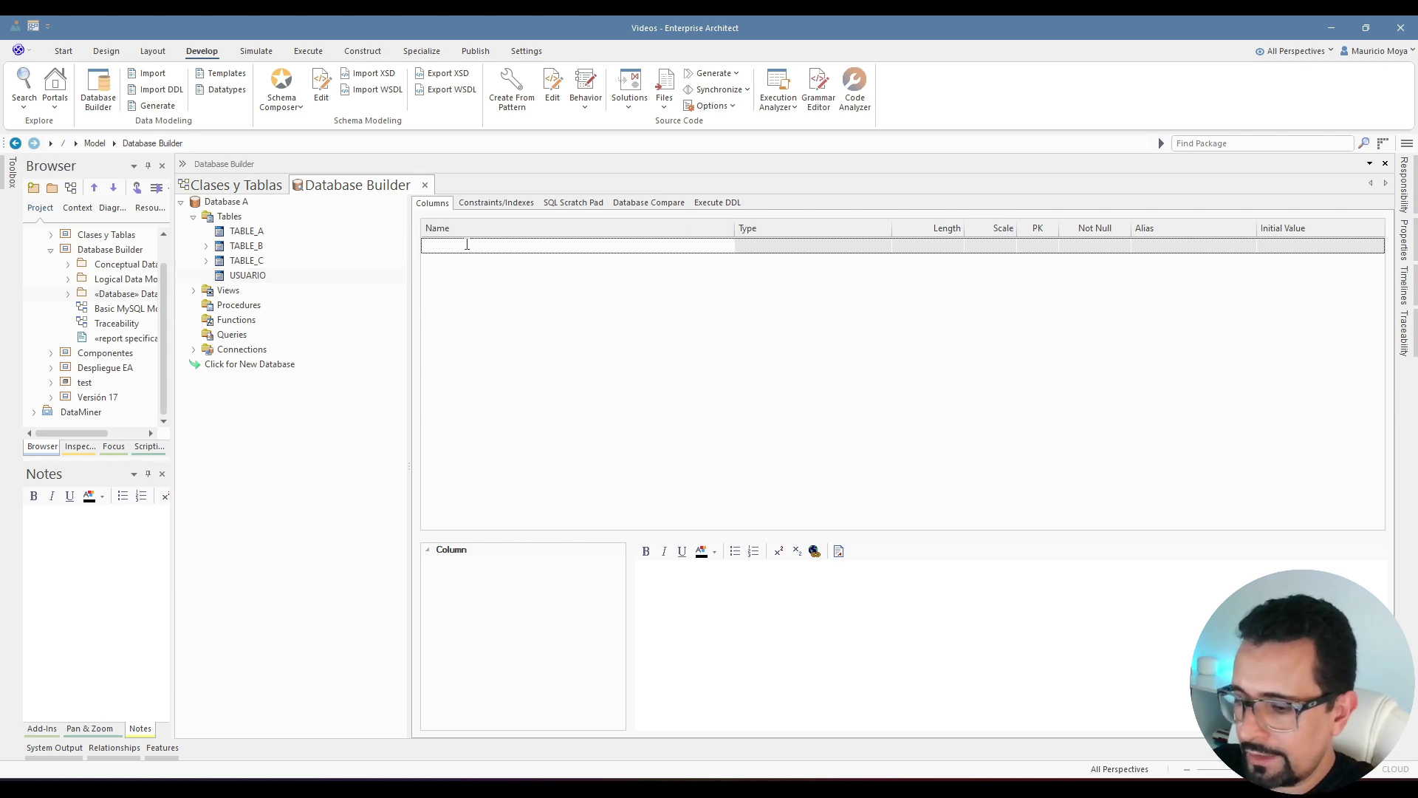
key("Return")
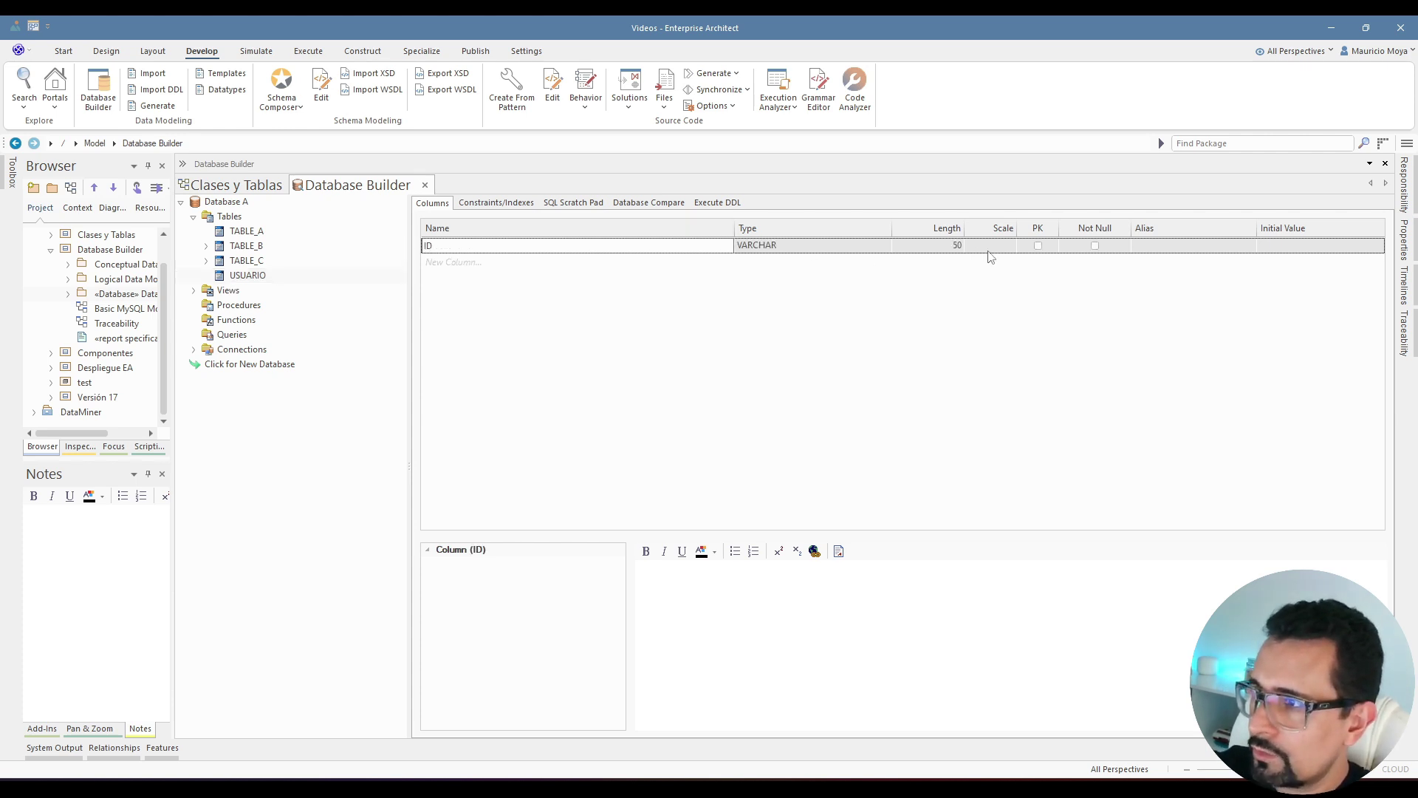
left_click(1029, 249)
left_click(879, 246)
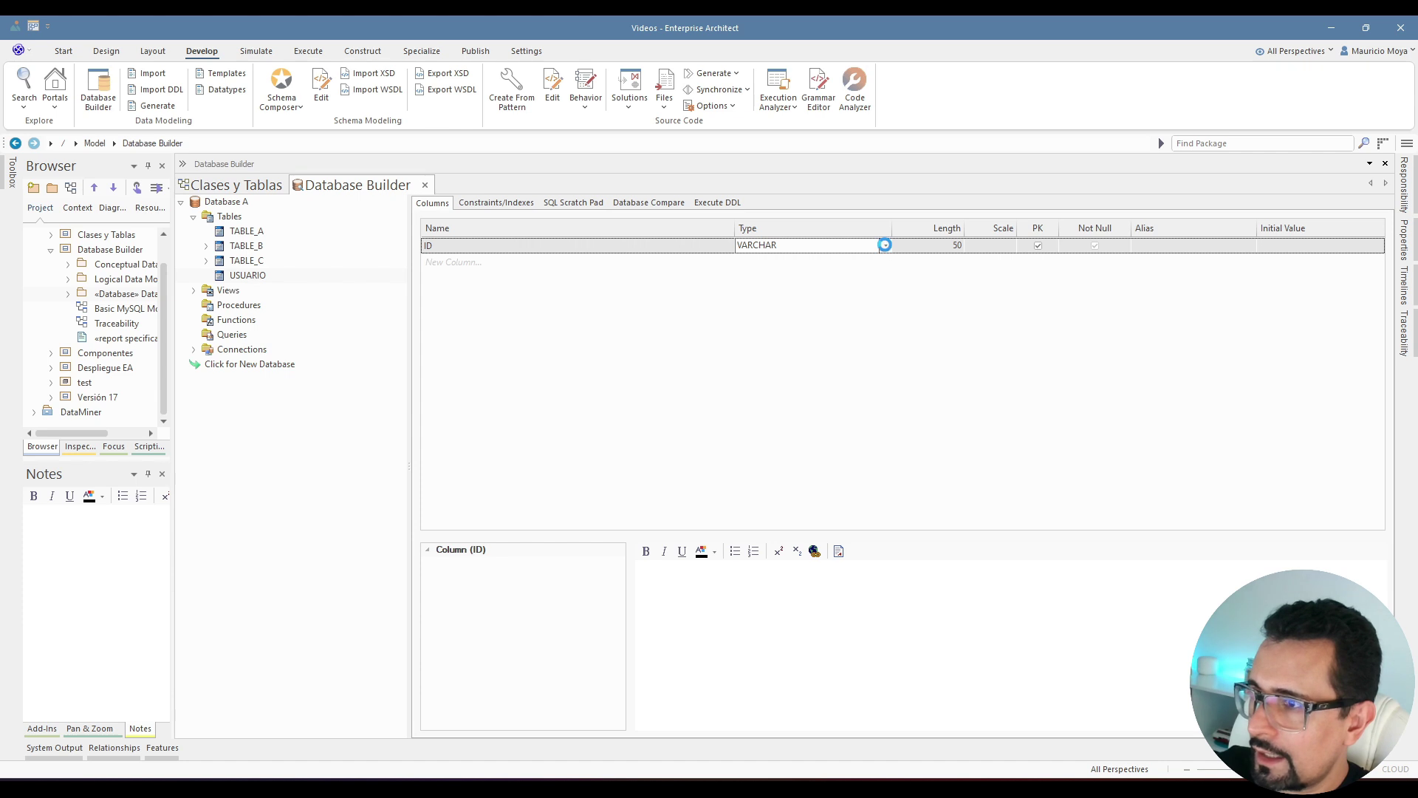
left_click(886, 246)
left_click(848, 288)
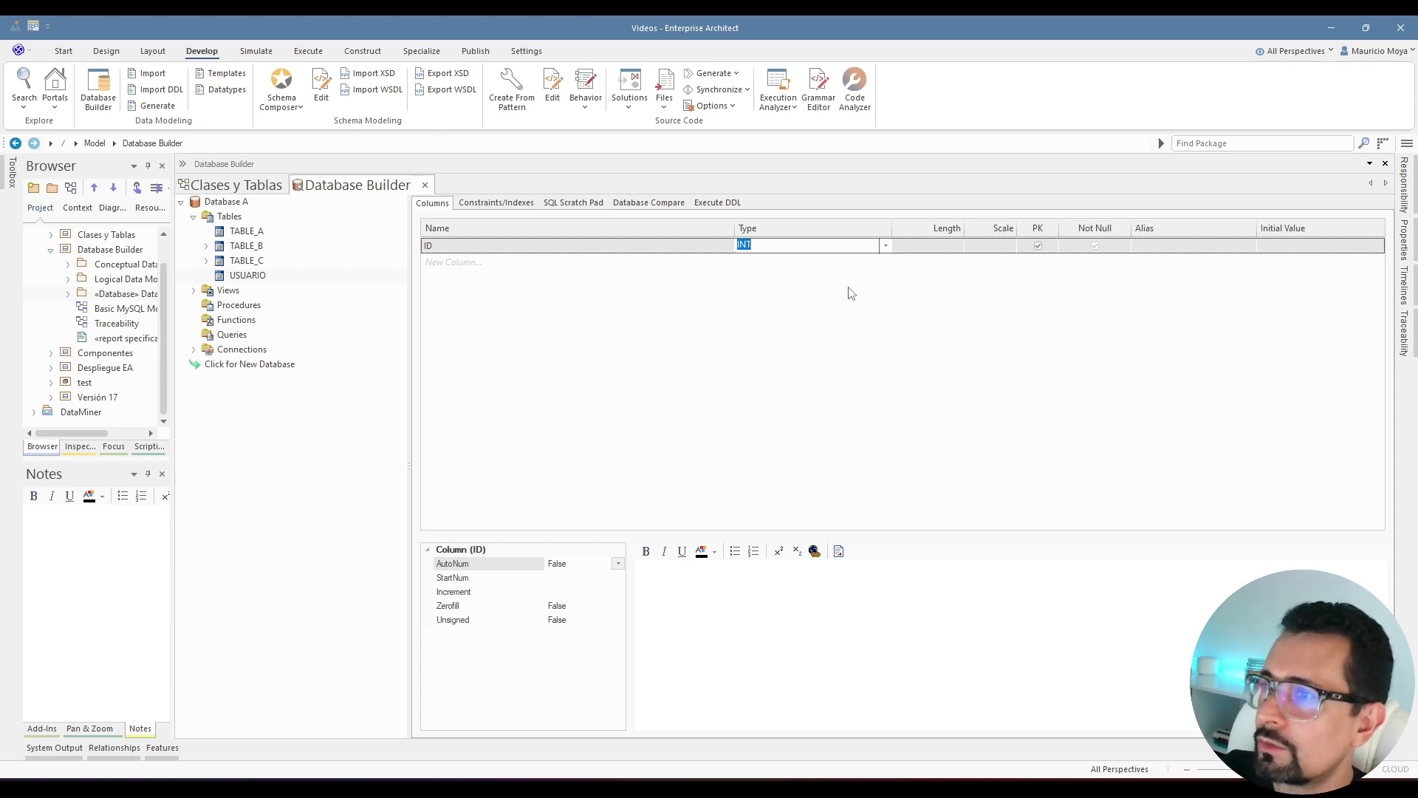
- Add a USERNAME column to the USUARIO table and mark it as Not Null
left_click(487, 264)
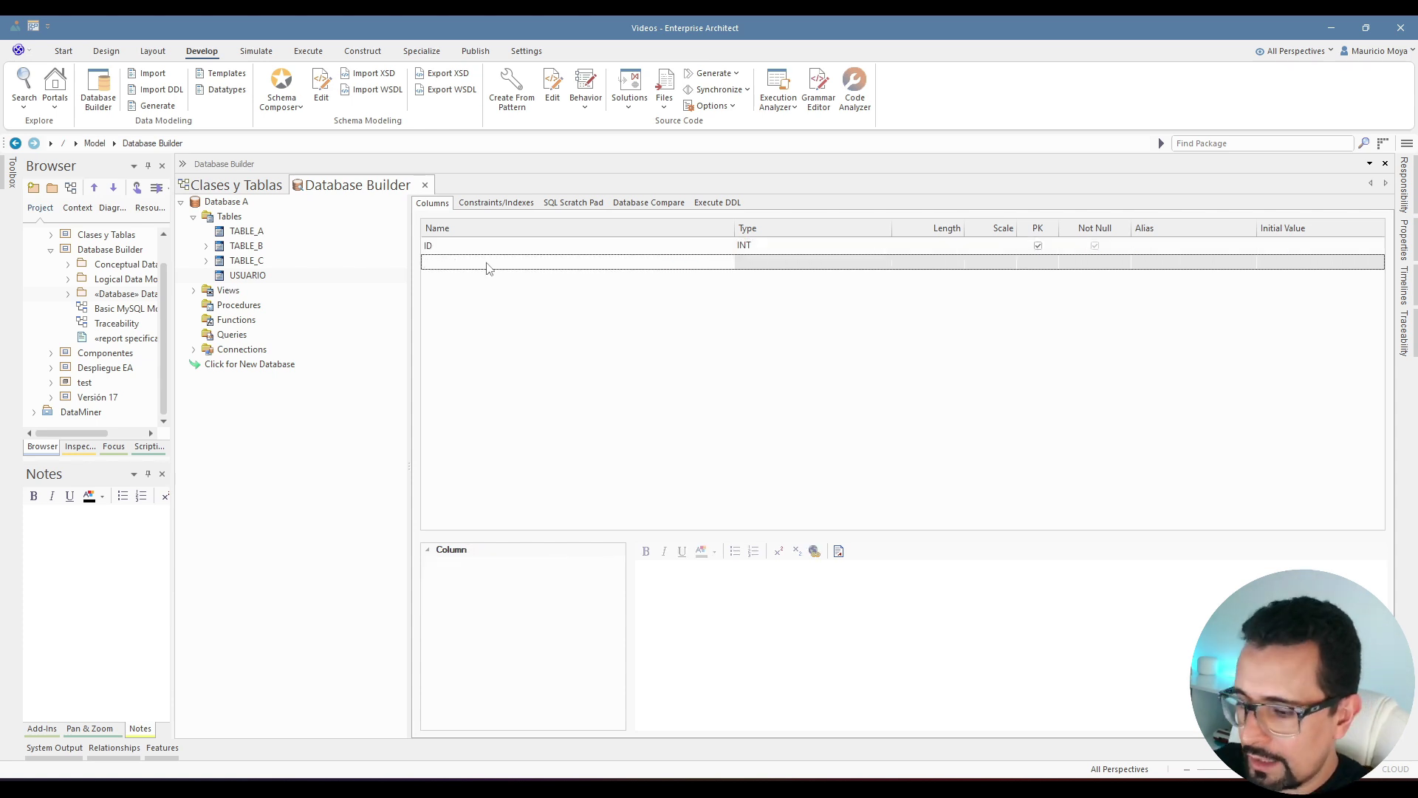
type("USER")
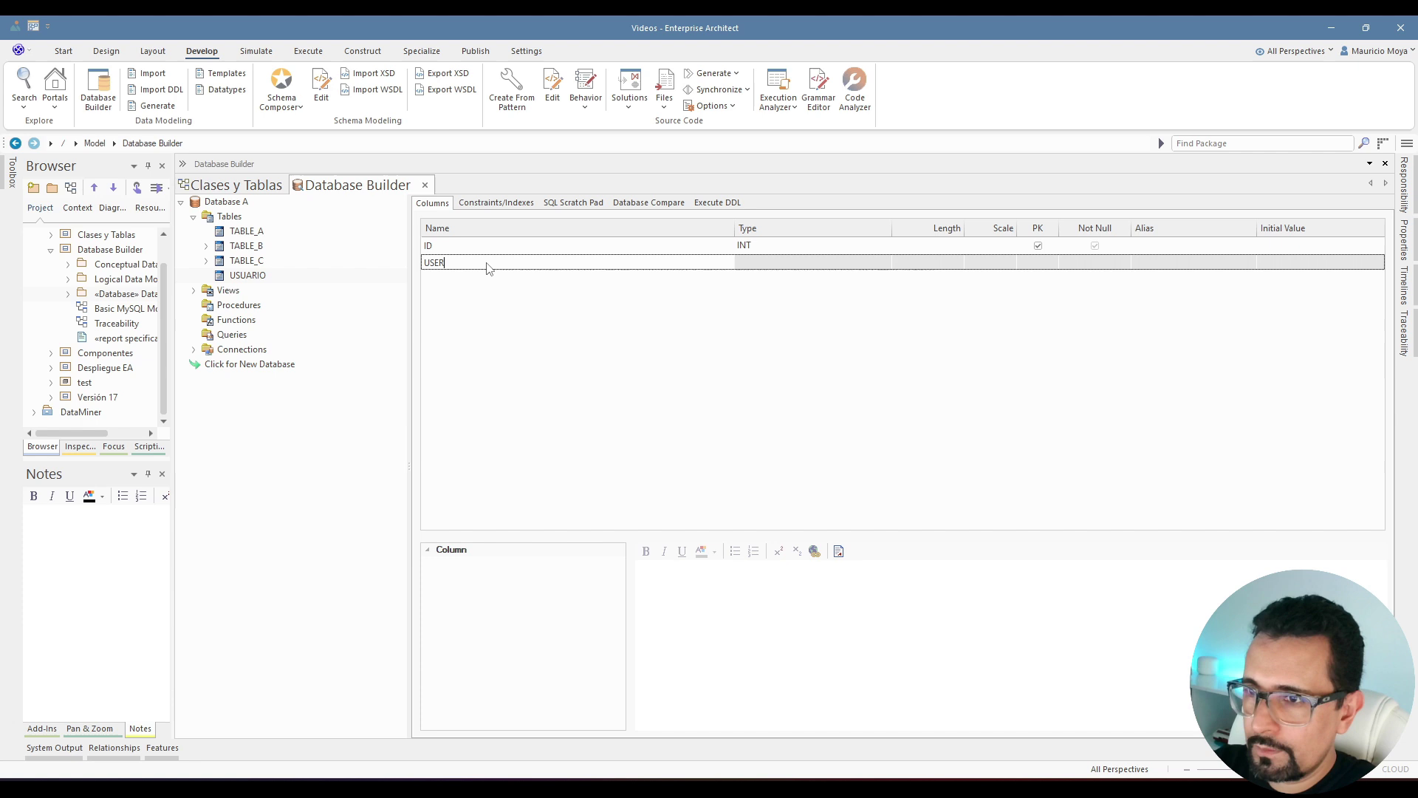
type("NAME")
key("Return")
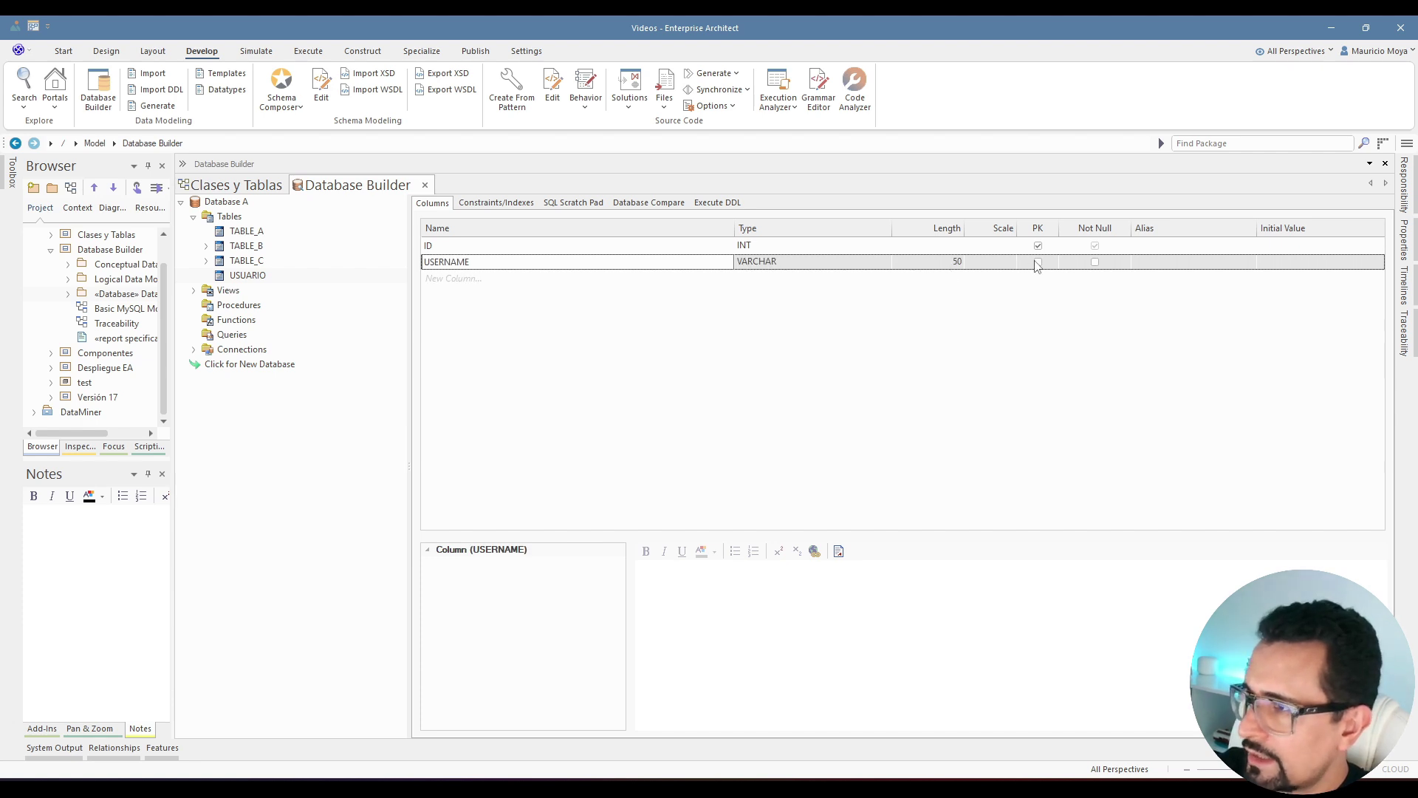
left_click(1095, 262)
left_click(495, 303)
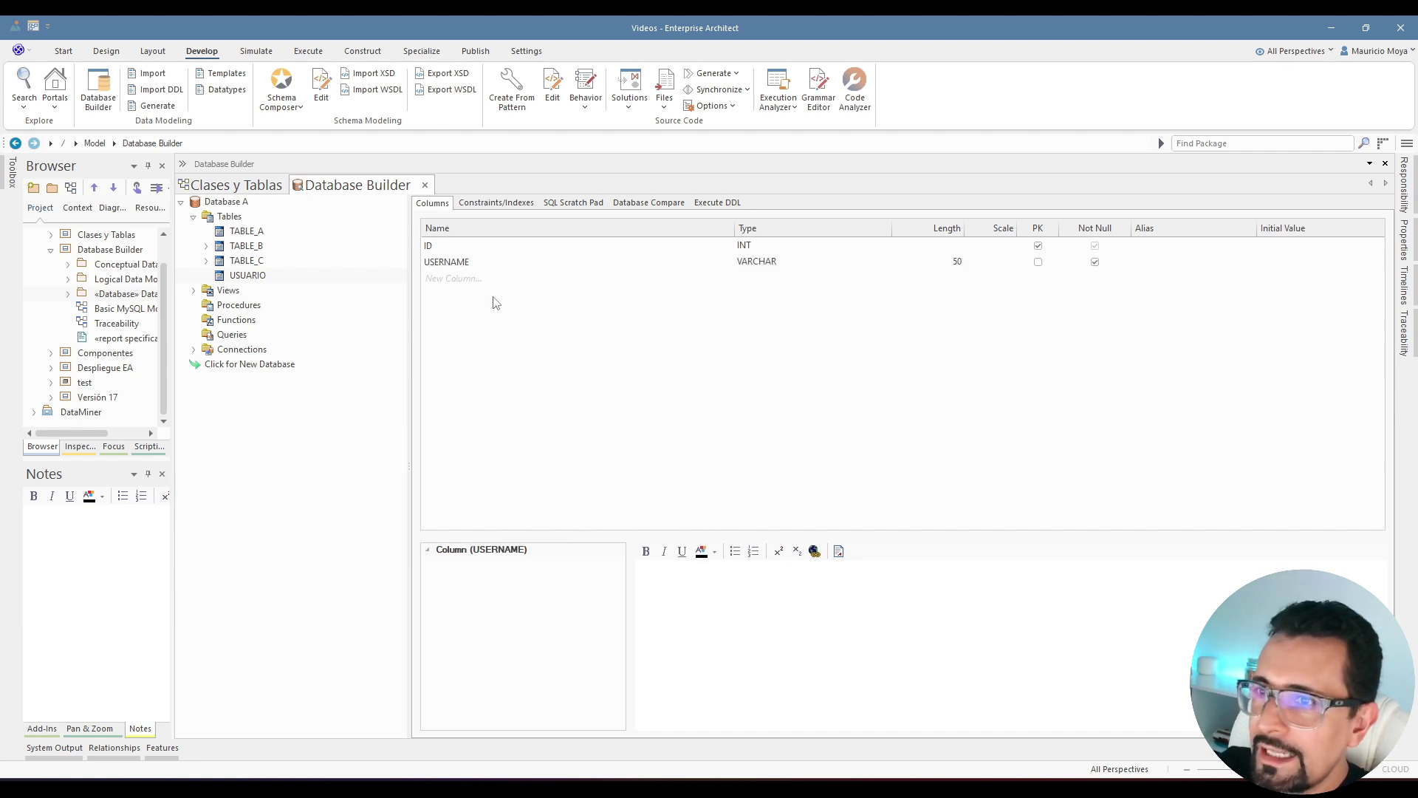
left_click(481, 280)
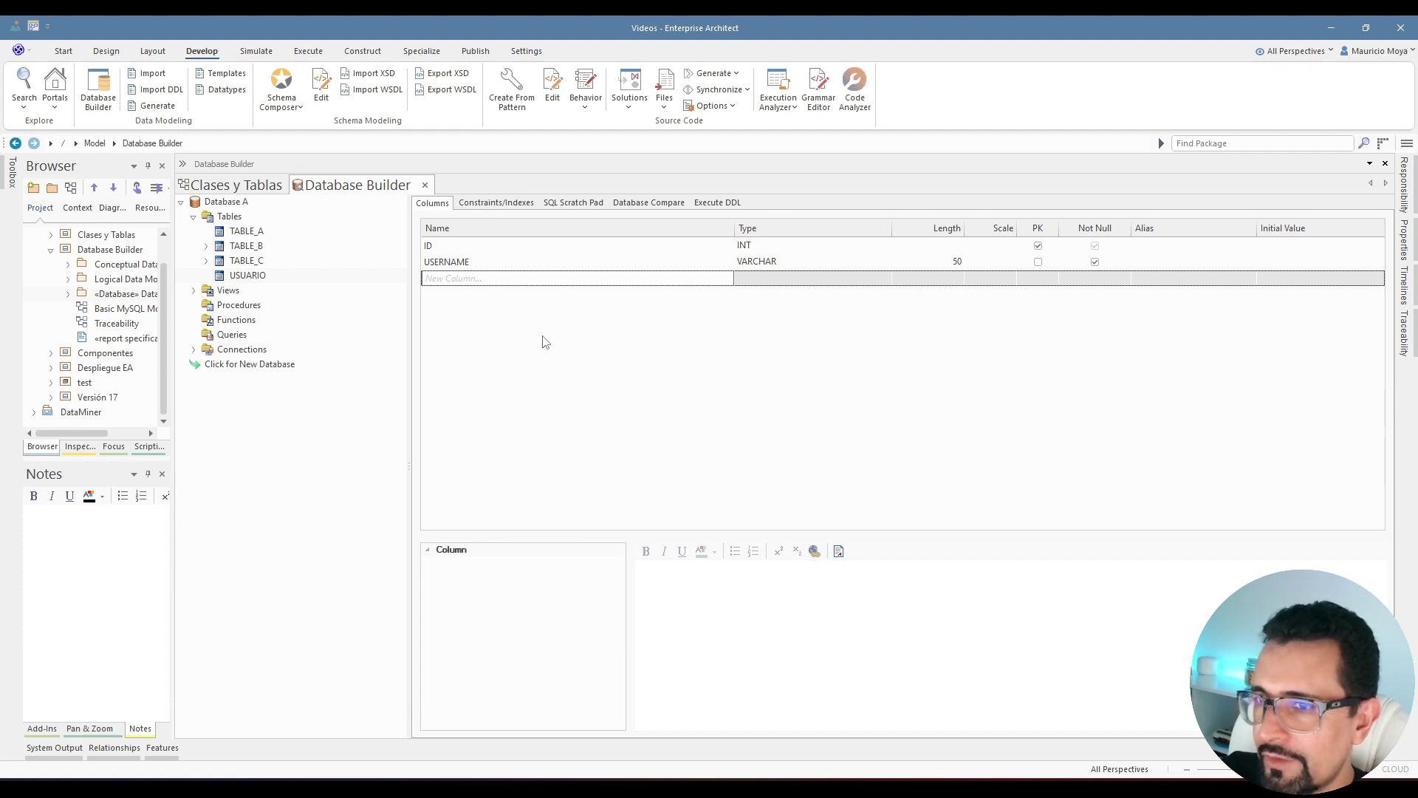
- Add a constraint named UNI_USUARIO of type unique to the USUARIO table and select USERNAME among its available columns
left_click(509, 208)
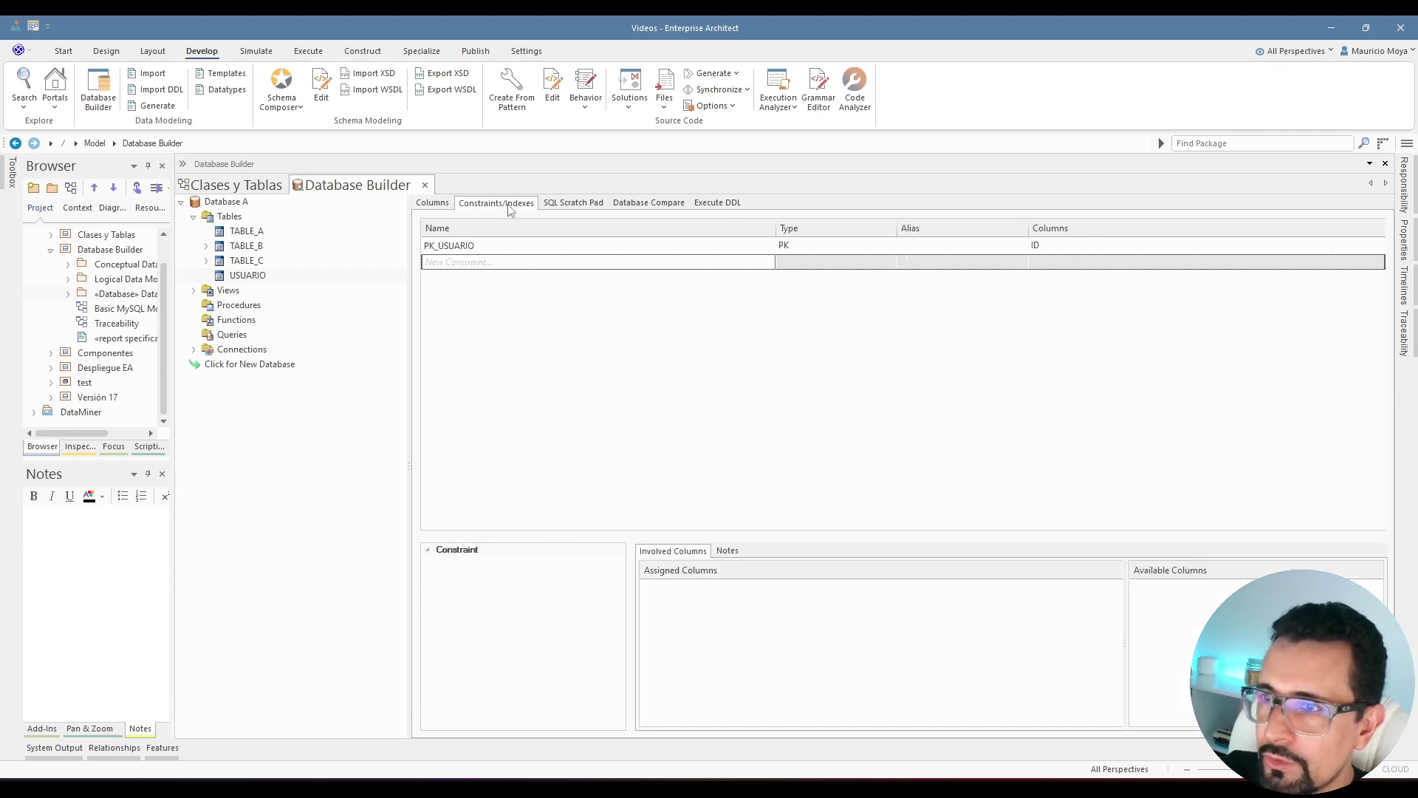
left_click(478, 263)
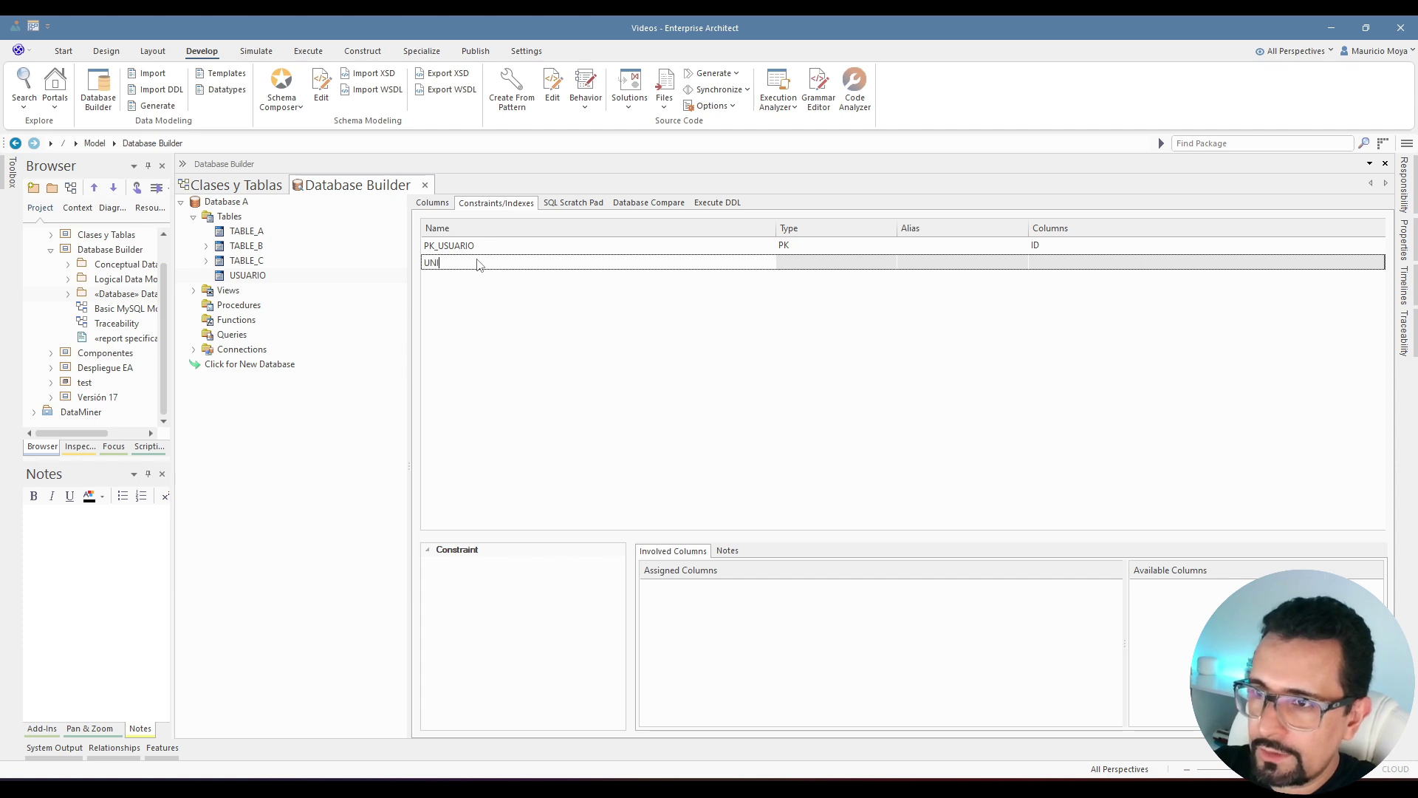
type("UNI_USUARIO")
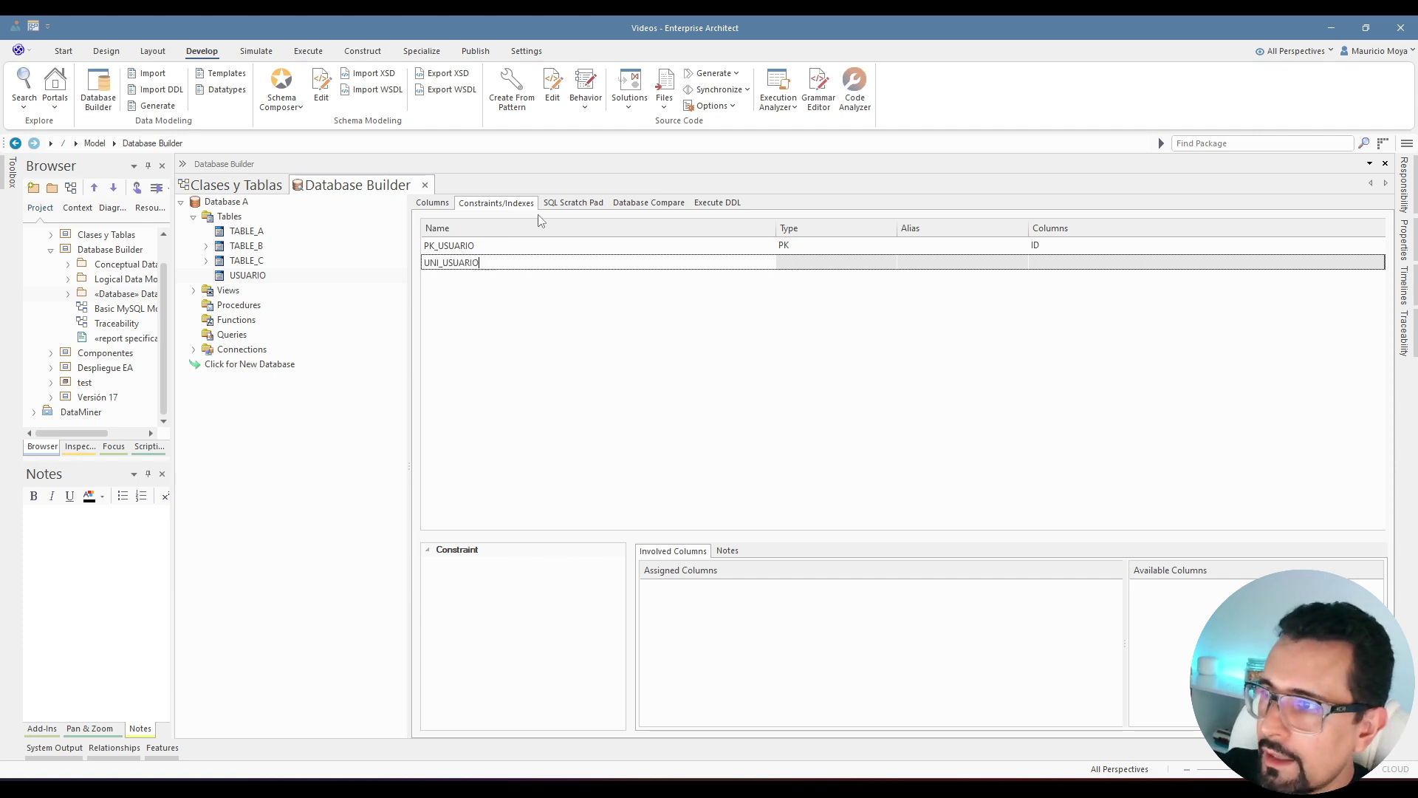
left_click(797, 263)
left_click(840, 263)
left_click(891, 264)
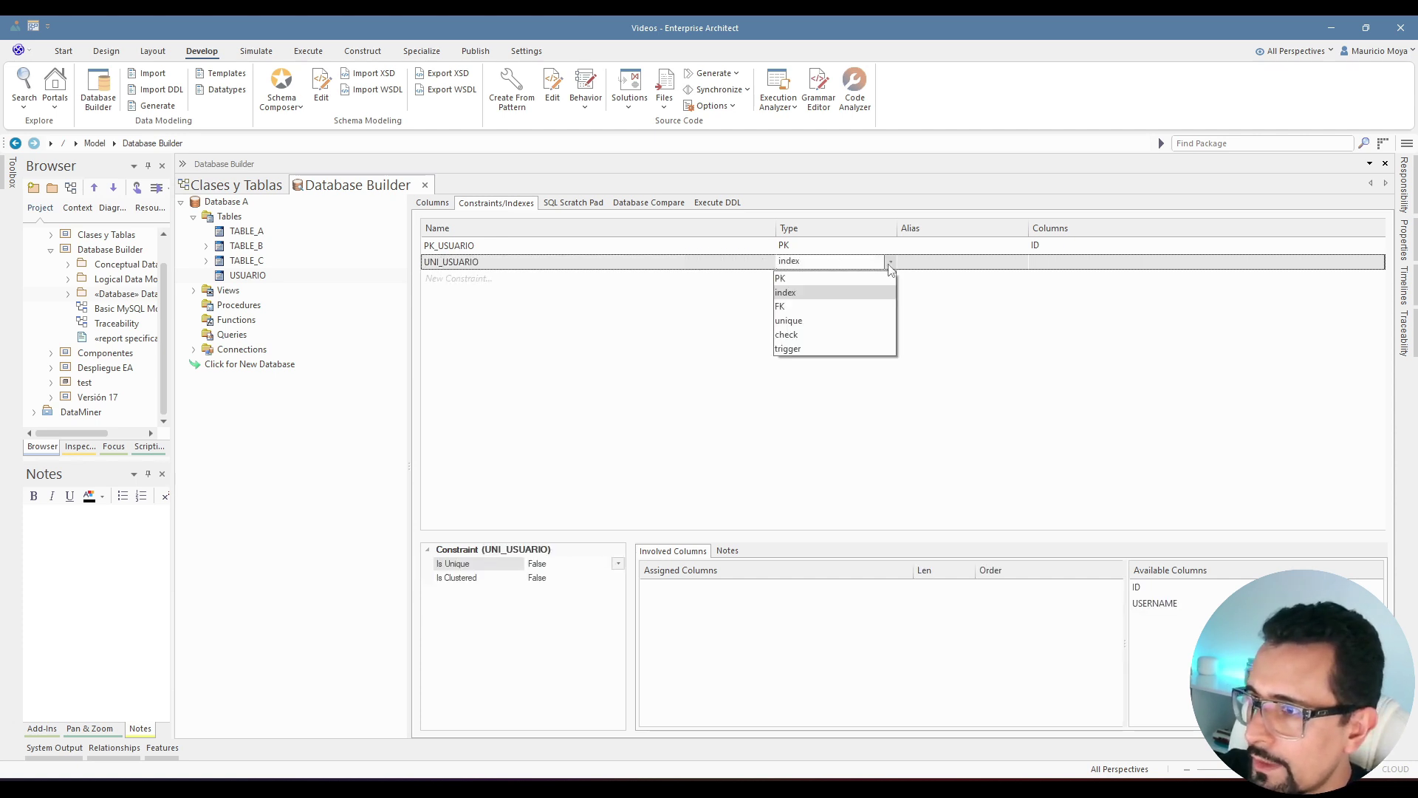
left_click(826, 317)
left_click(1045, 264)
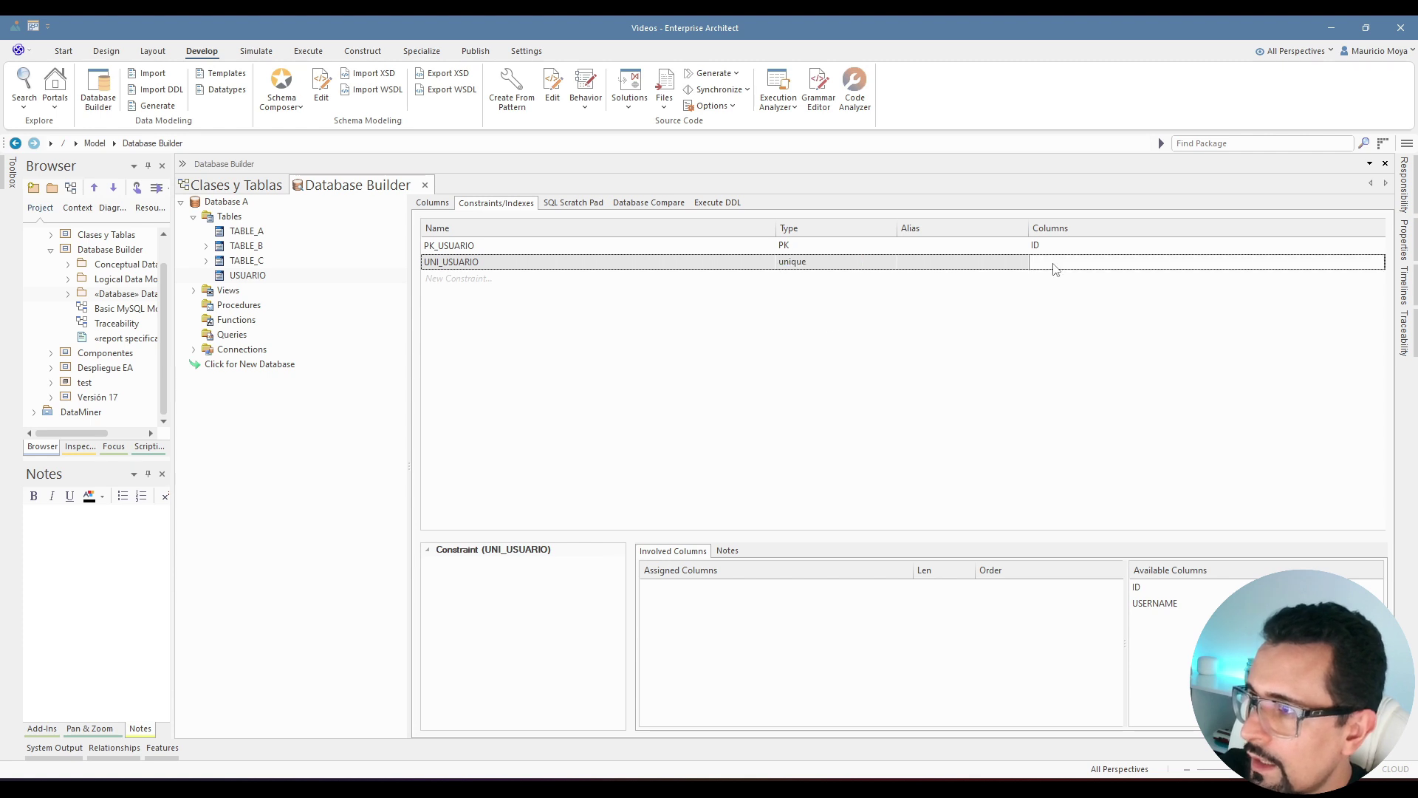
left_click(1156, 604)
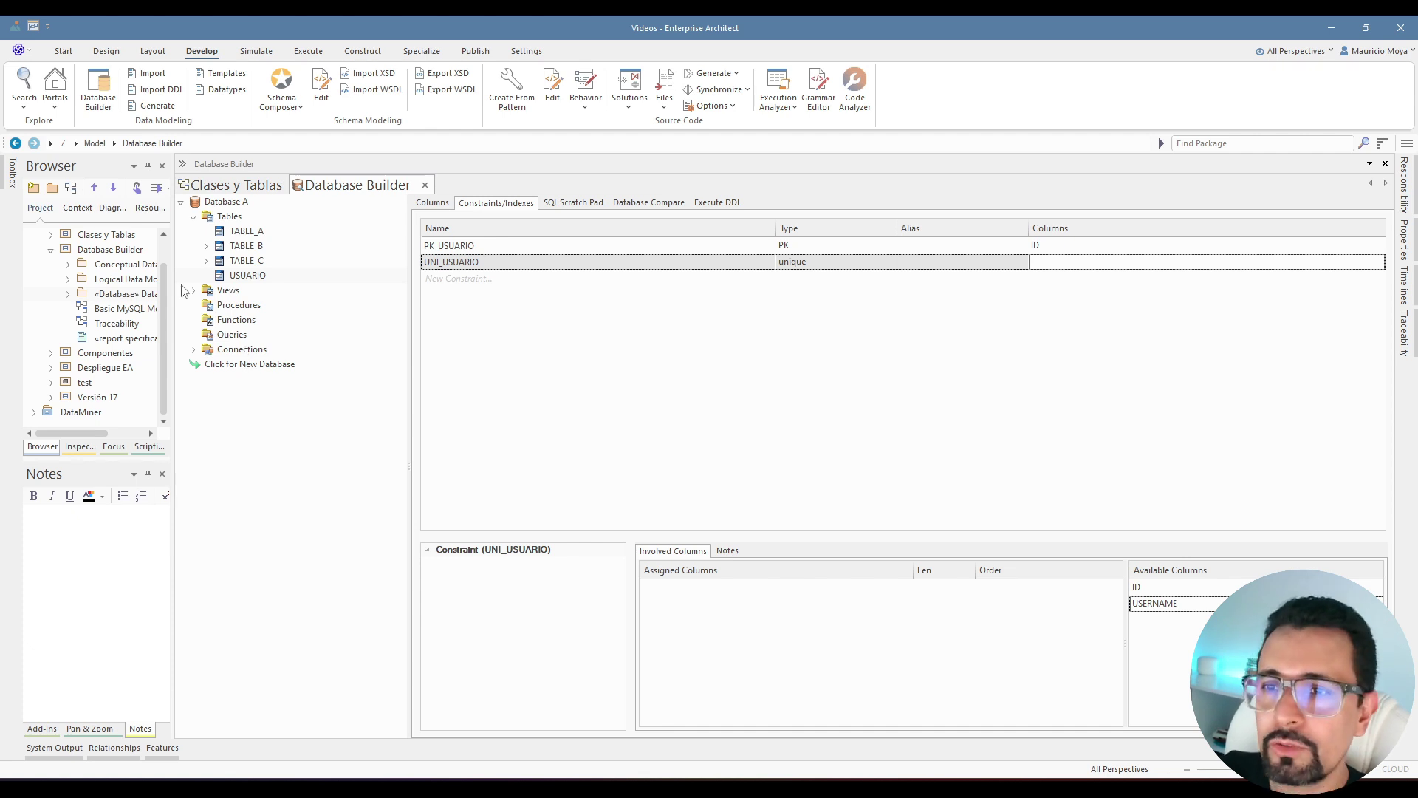
- Widen the Browser, open the Tables diagram of Database A and place the USUARIO table below TABLE_B, beside TABLE_C
left_click_drag(169, 287, 314, 287)
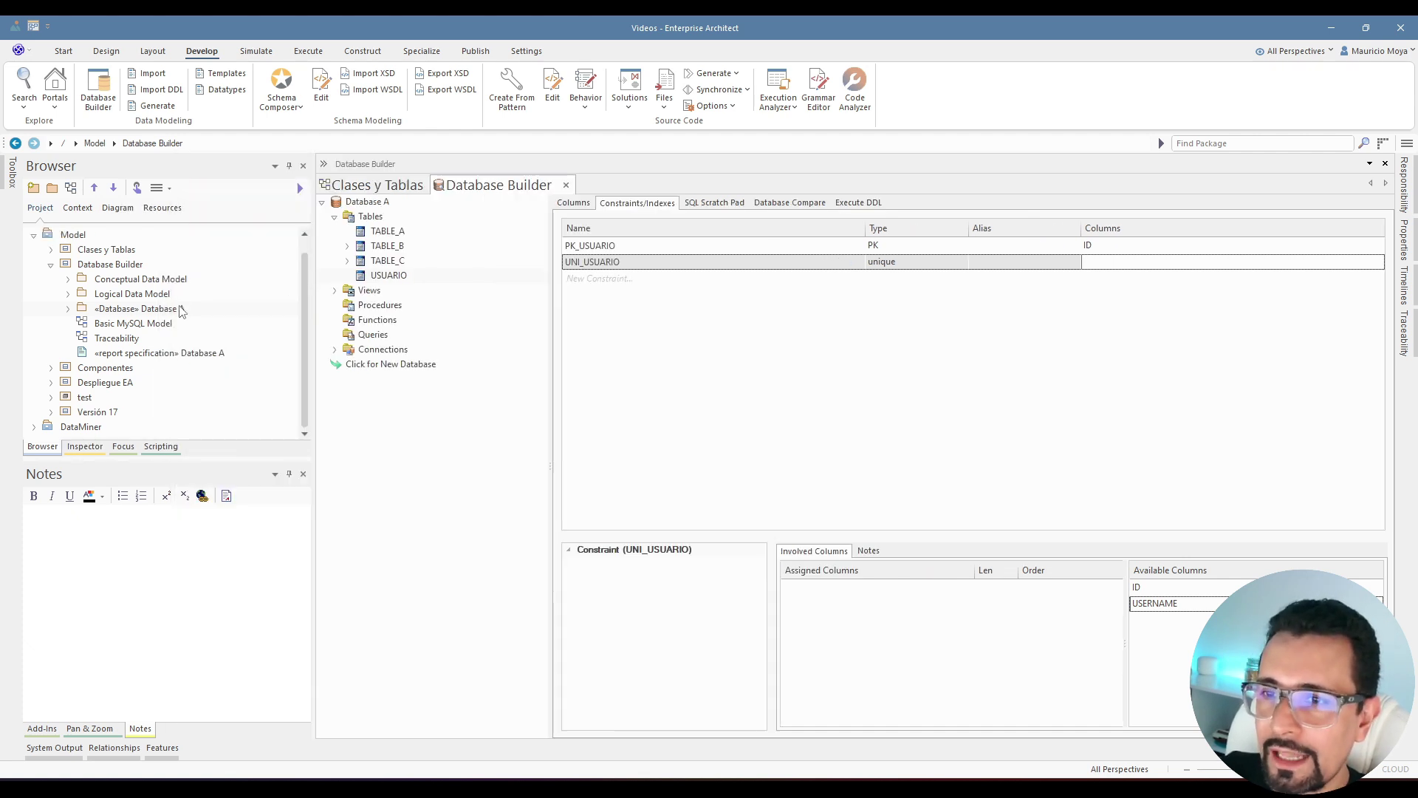
left_click(68, 308)
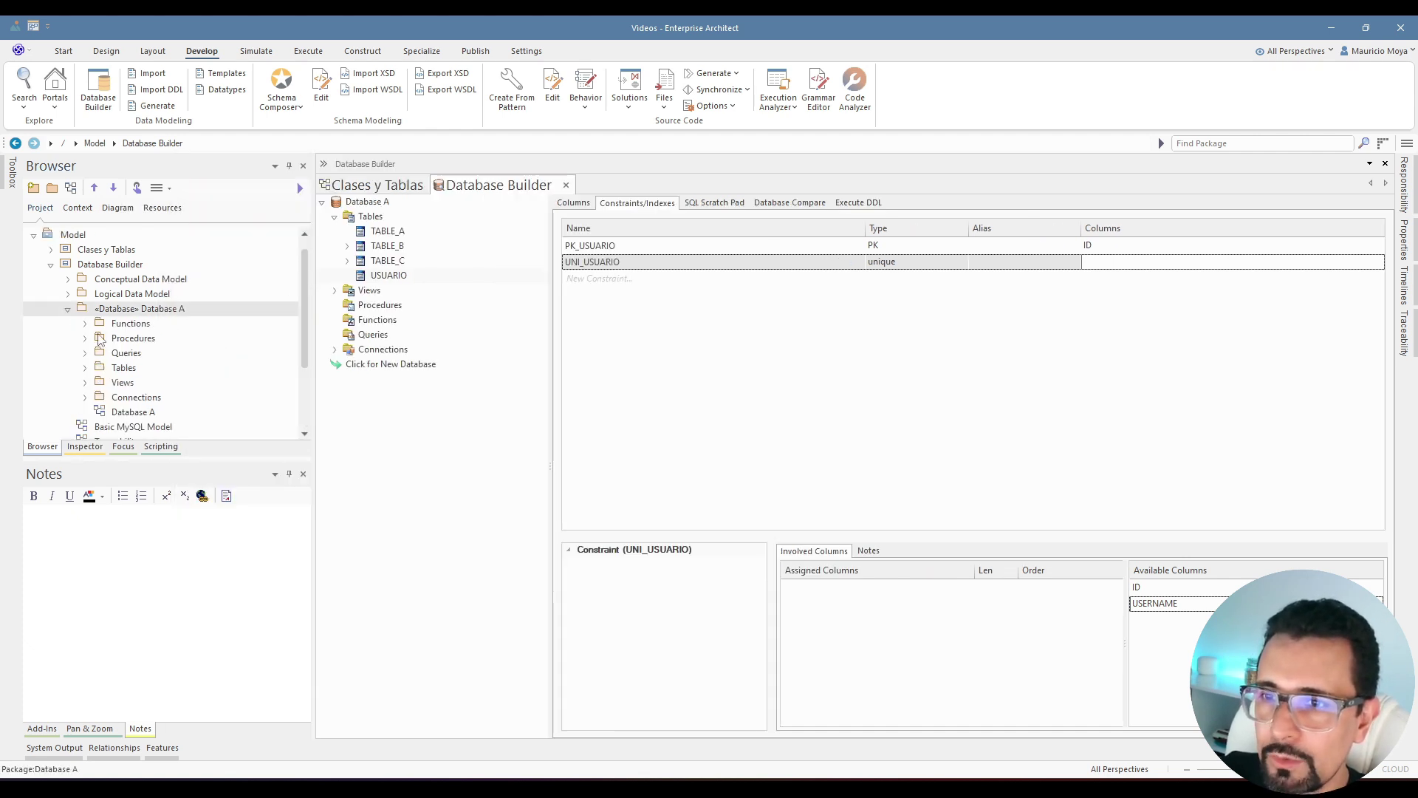
left_click(85, 368)
double_click(136, 367)
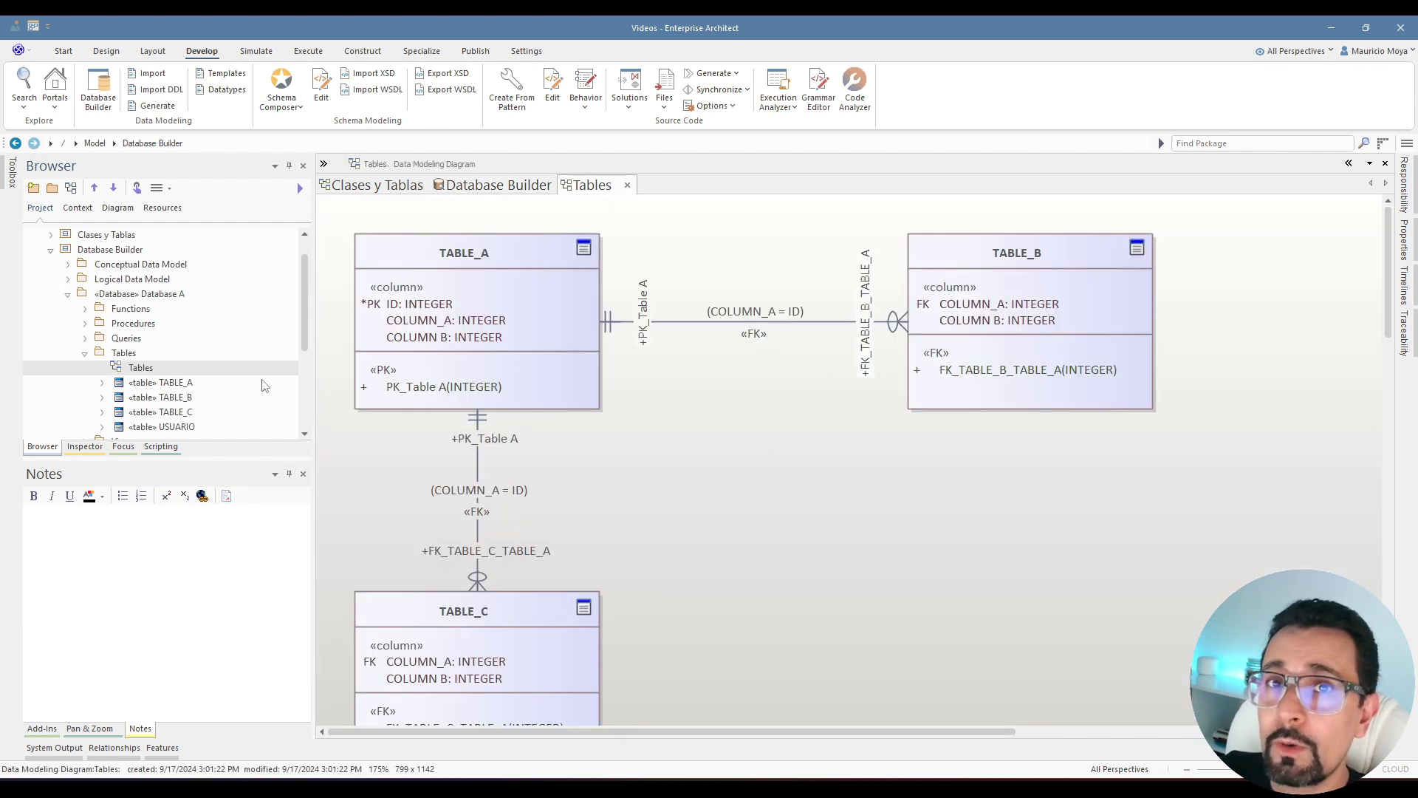
left_click_drag(164, 427, 626, 447)
left_click_drag(794, 538, 795, 538)
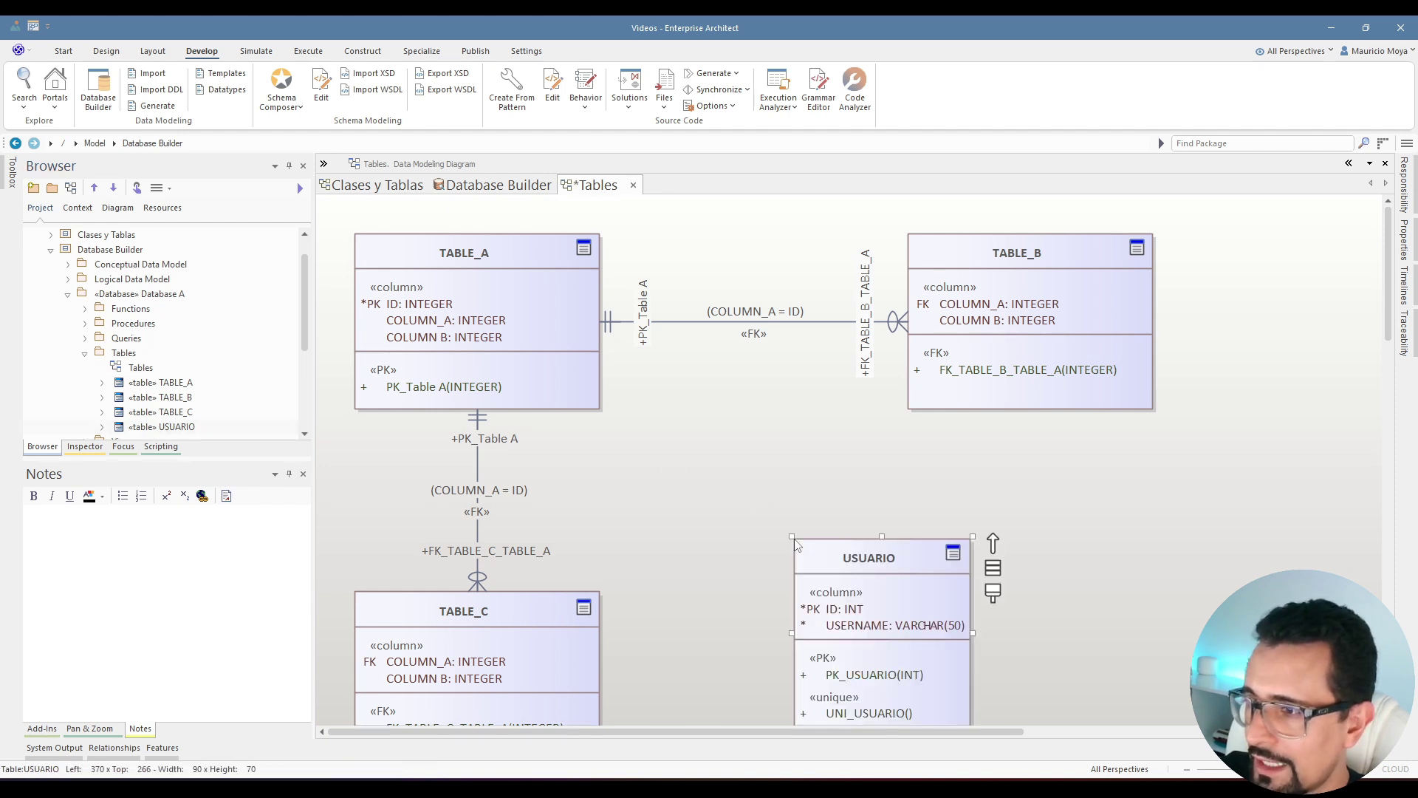
- Review the USUARIO table on the diagram, then inspect Database A's DEV, PROD and TEST connections in the Database Builder
scroll(805, 525, "down", 3)
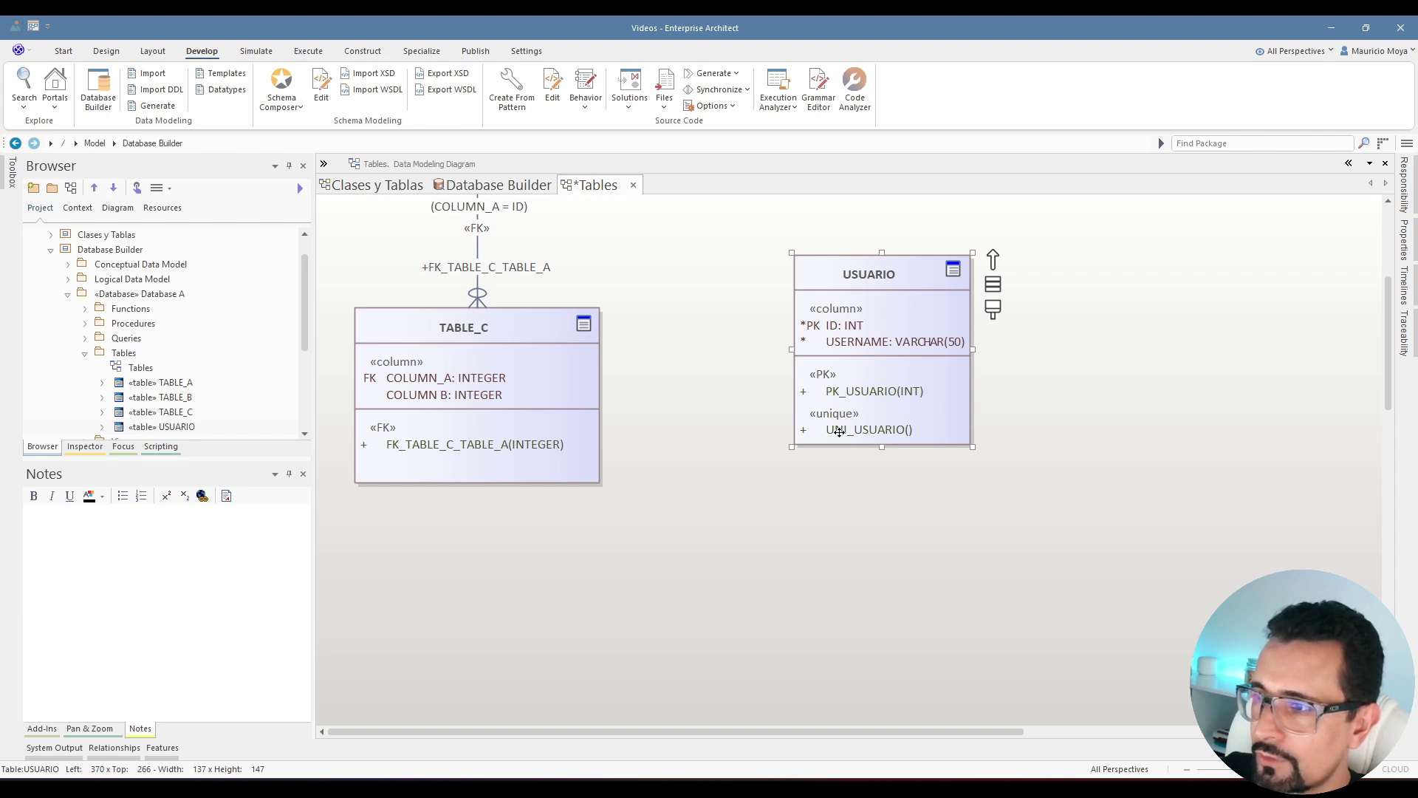
scroll(849, 430, "up", 3)
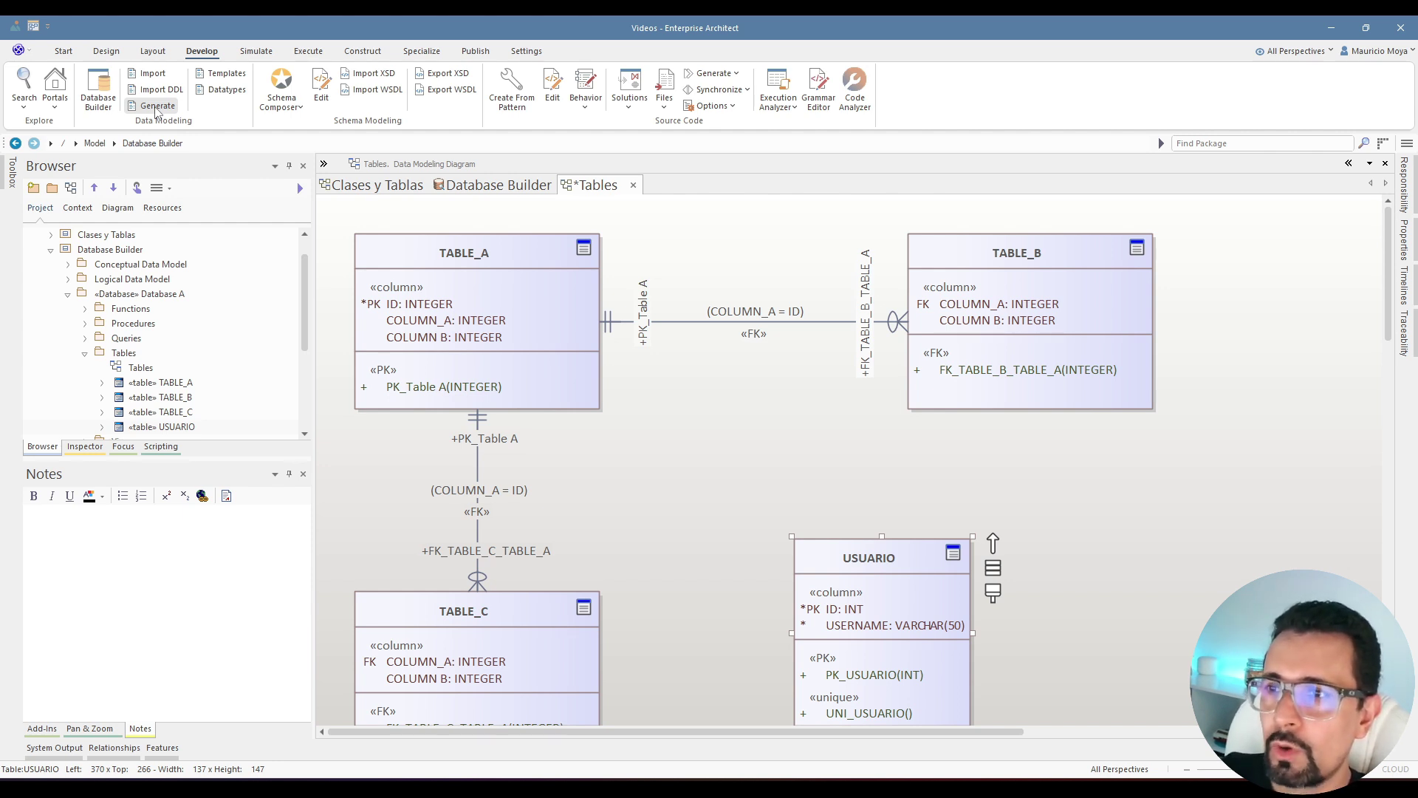
left_click(497, 185)
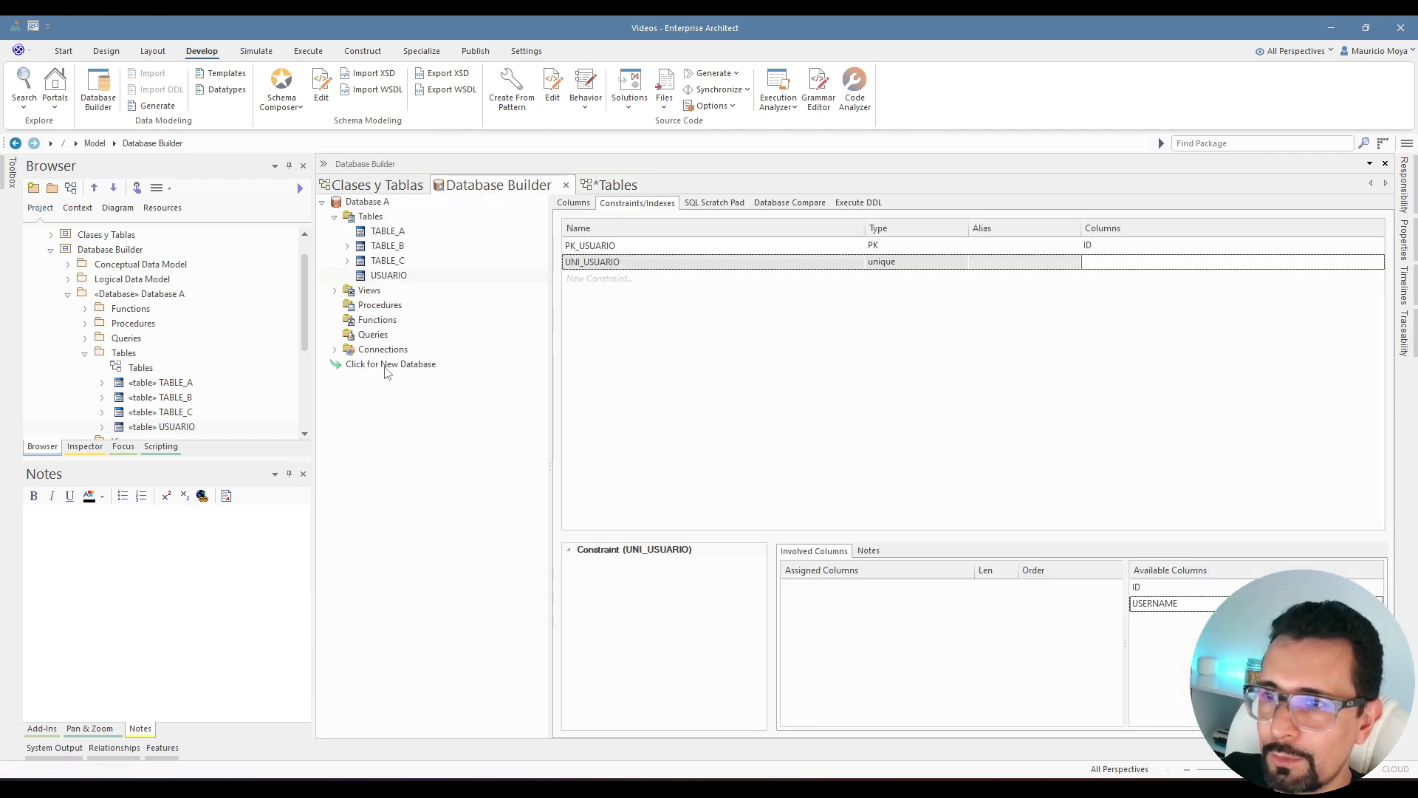
left_click(335, 351)
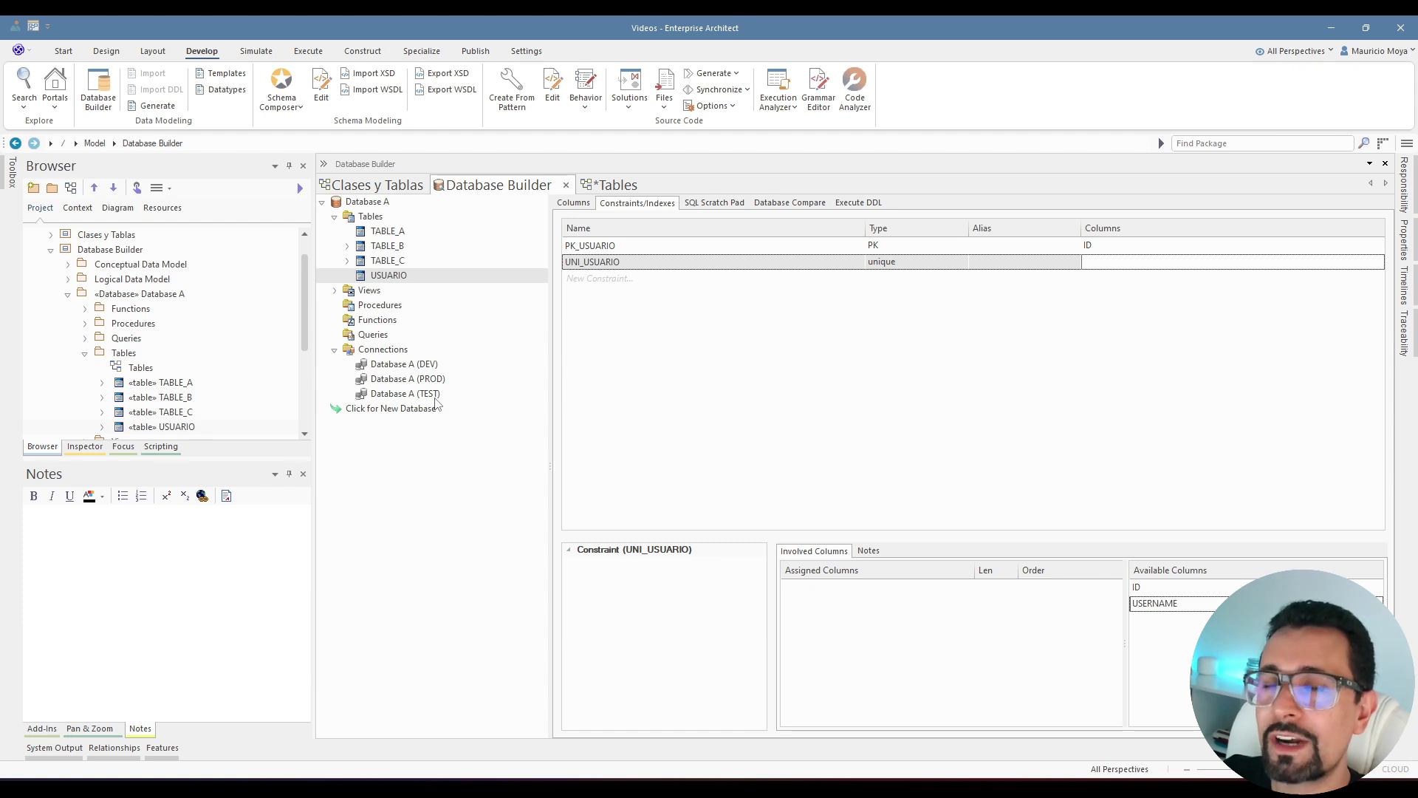
left_click(425, 365)
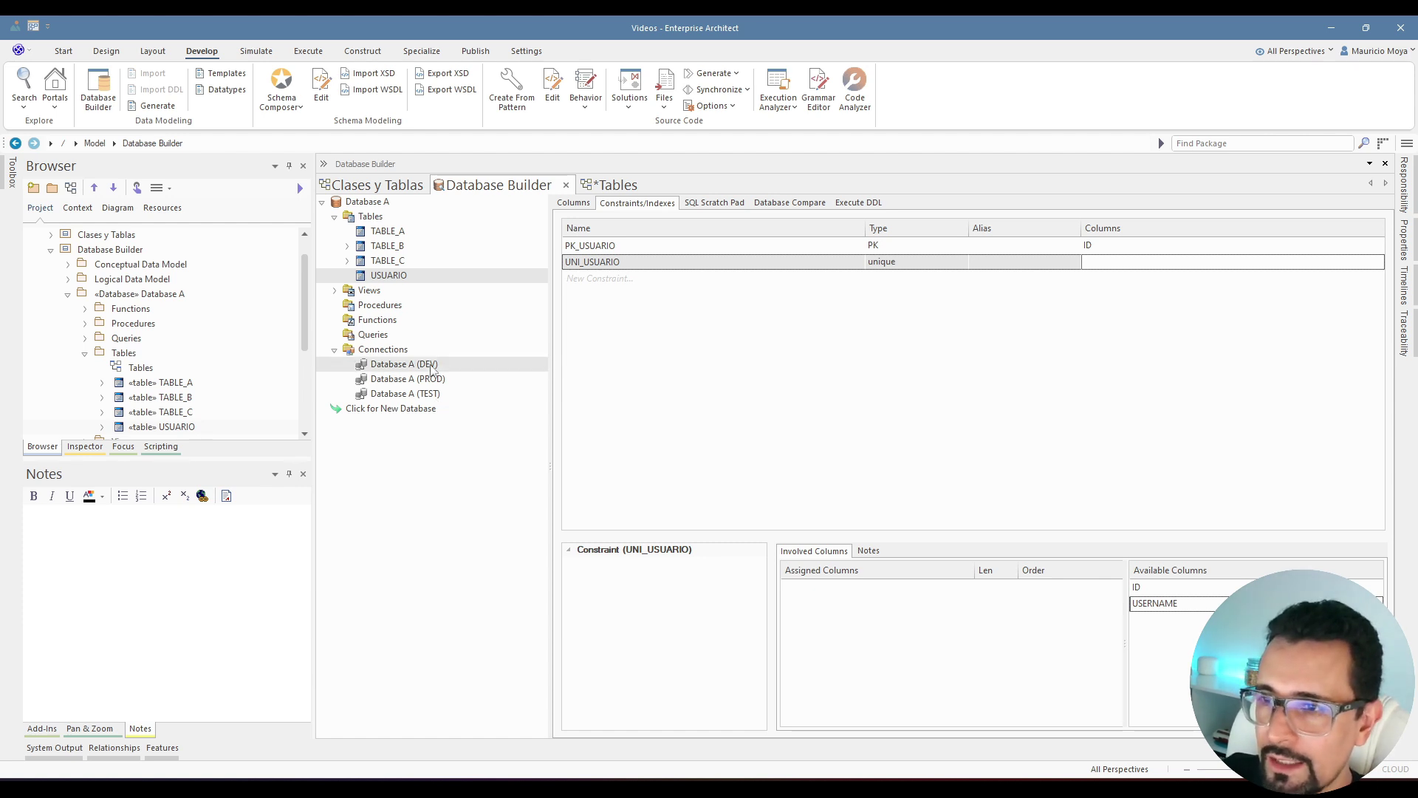
left_click(422, 380)
left_click(429, 398)
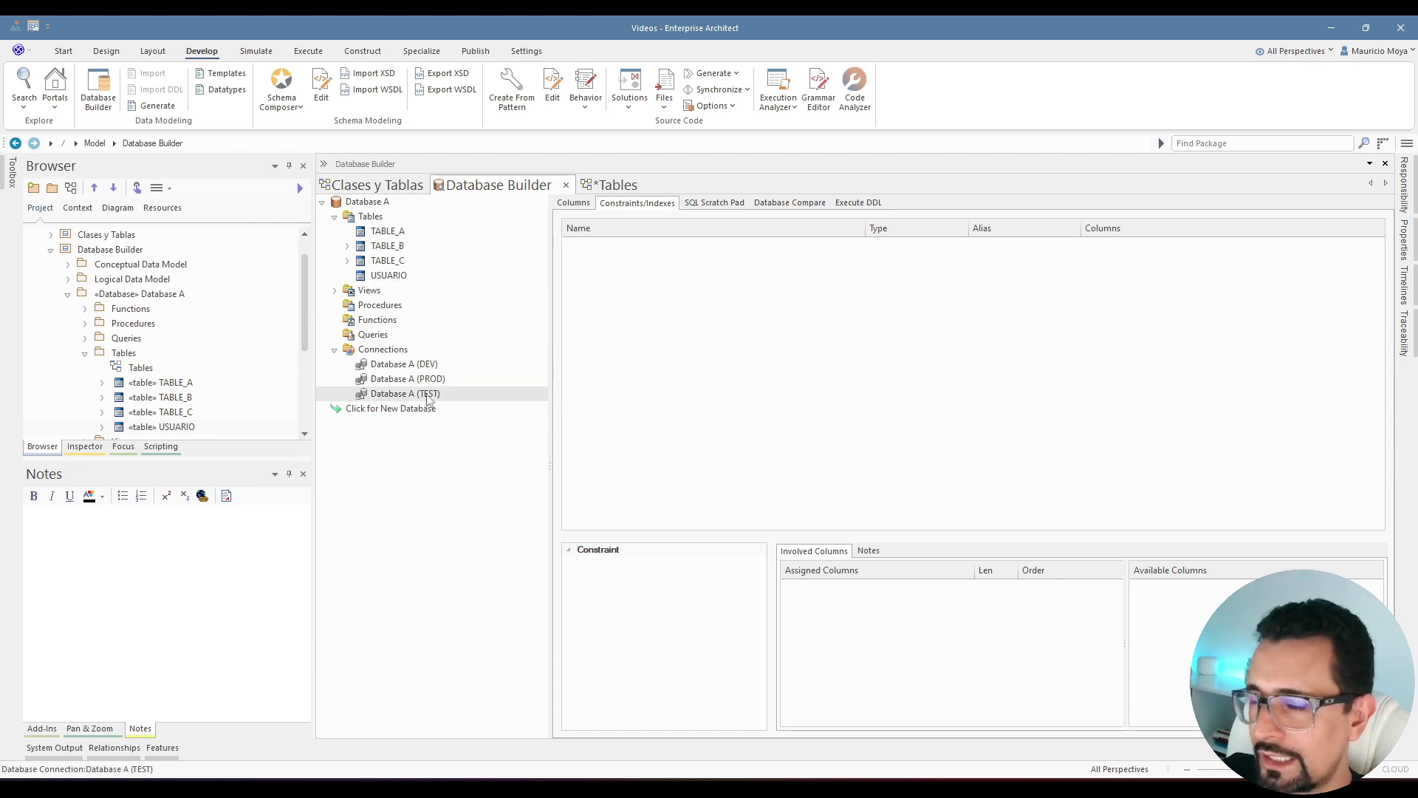